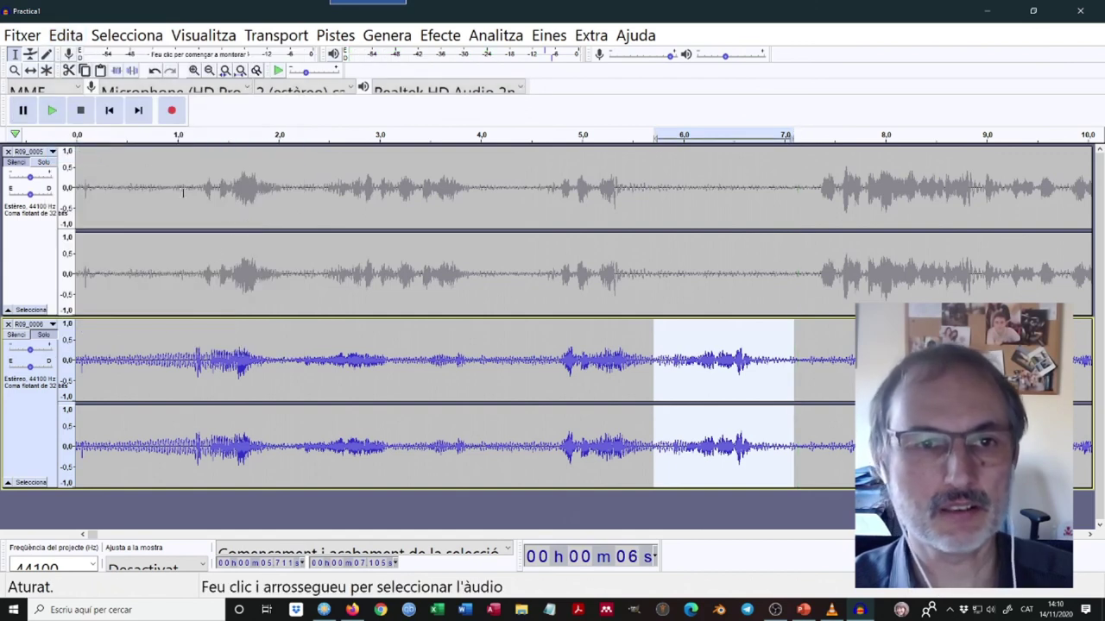
Mute the lower track R09_0006 and unmute the upper track R09_0005
click(15, 334)
click(15, 161)
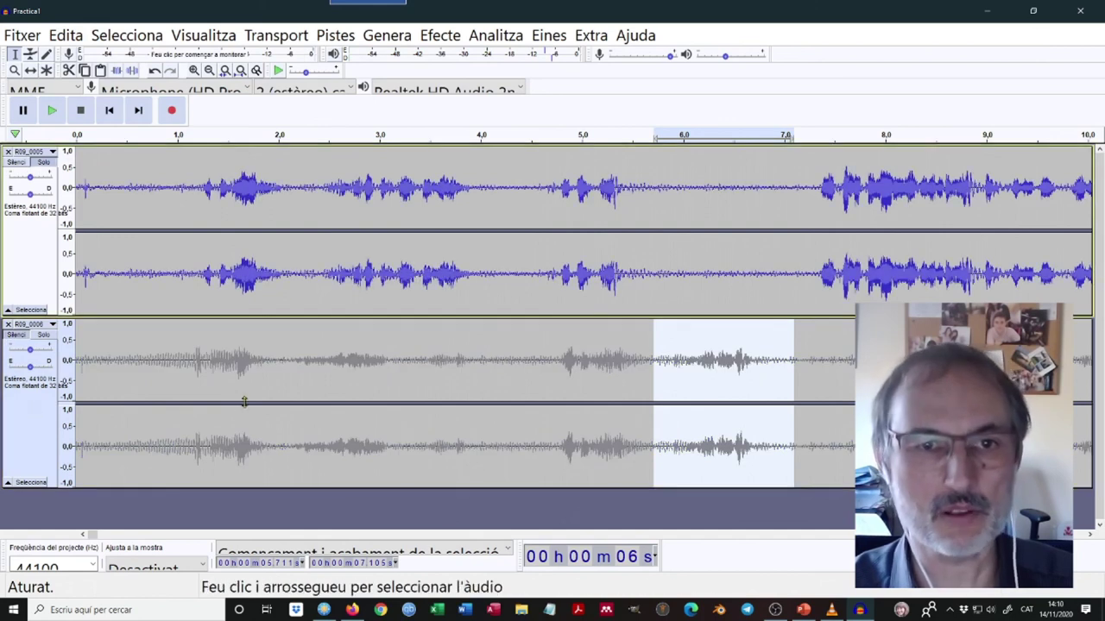
Paste the copied audio fragment into track R09_0005 at about 2.2 seconds
click(302, 186)
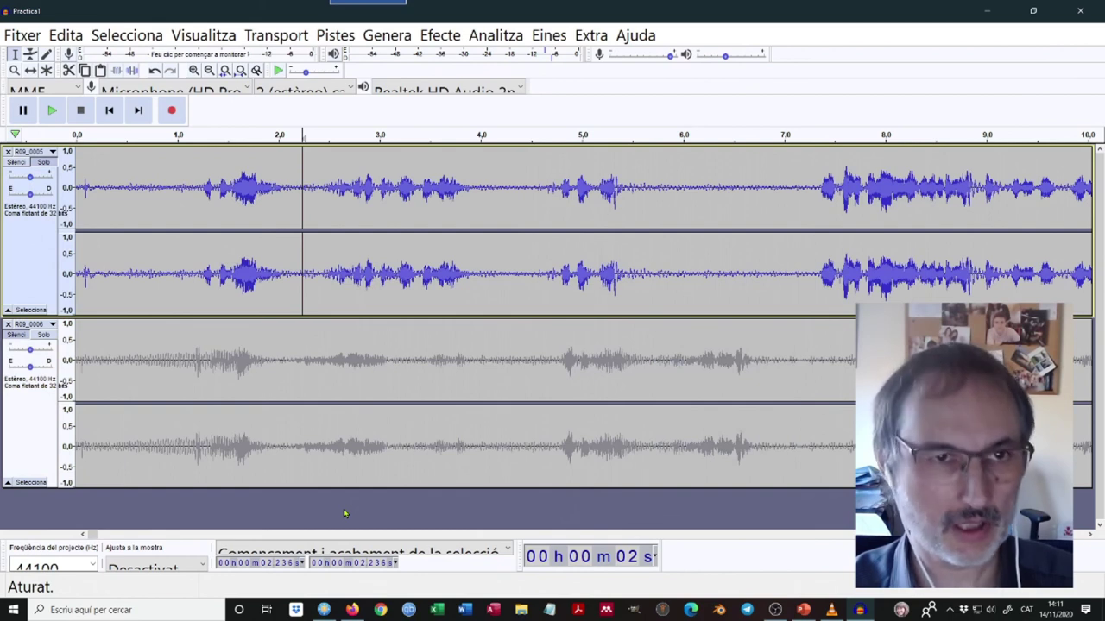
click(65, 35)
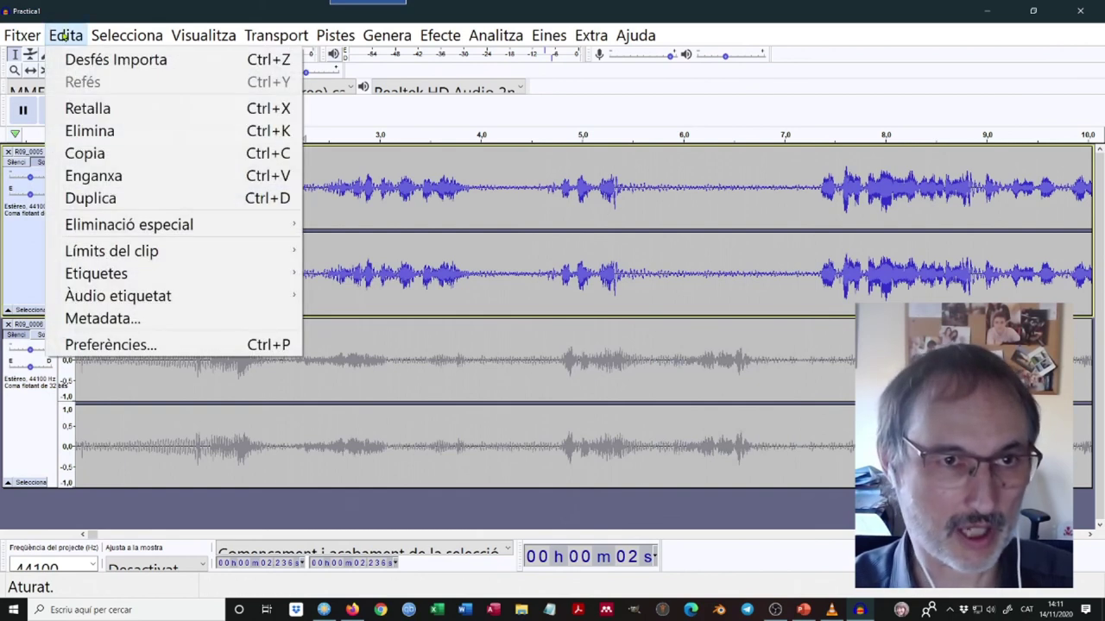
click(112, 176)
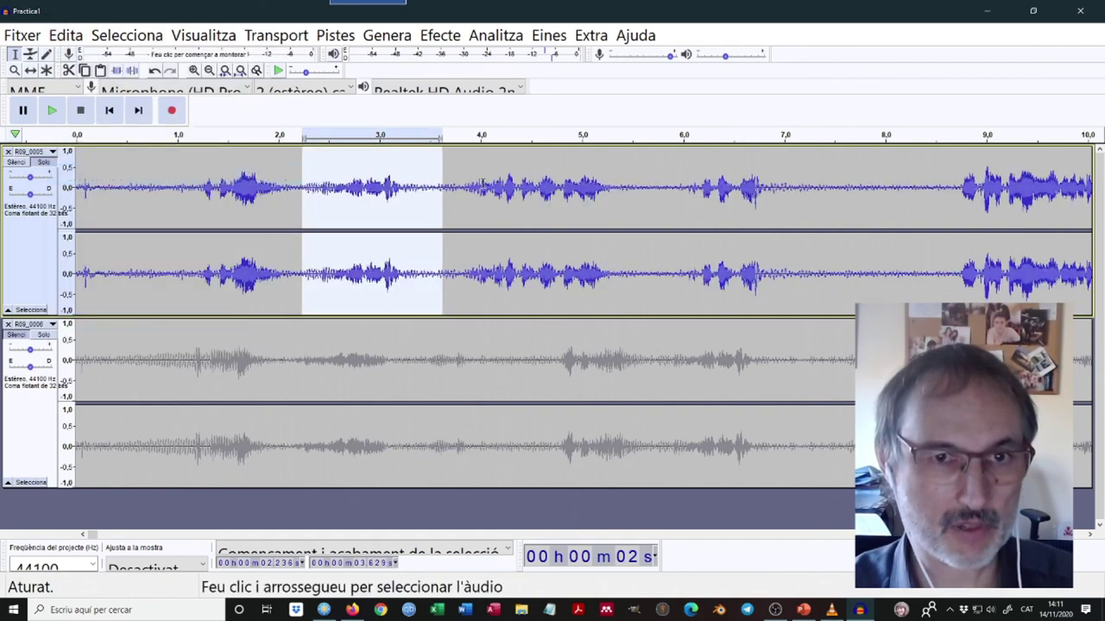
Play back track R09_0005 from about 0.7 seconds to hear the pasted fragment, pausing once it has played
click(148, 185)
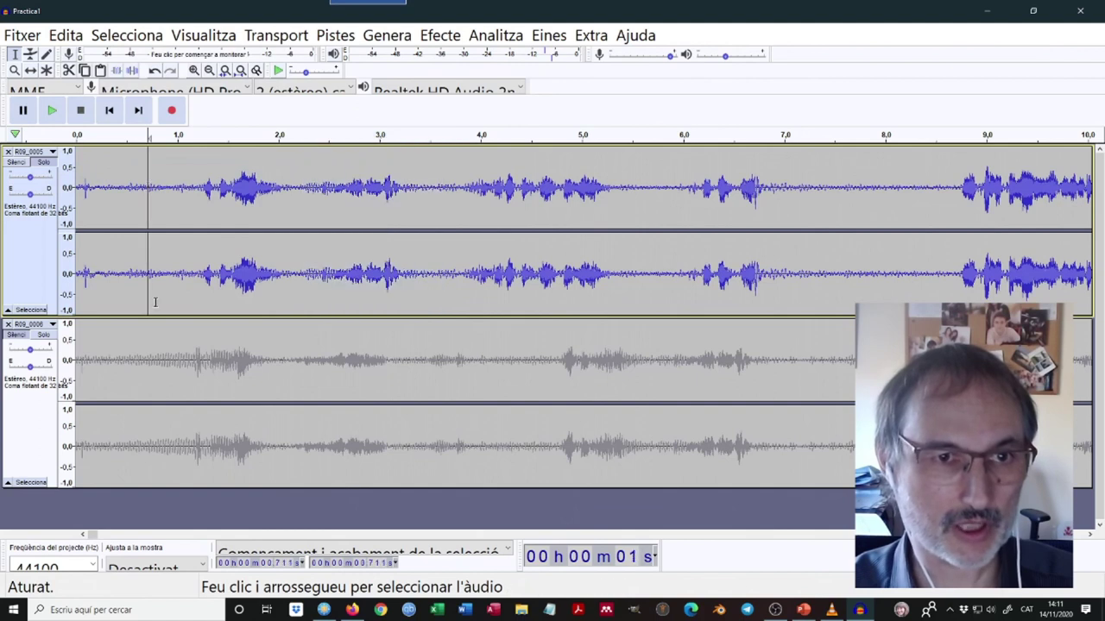
click(52, 111)
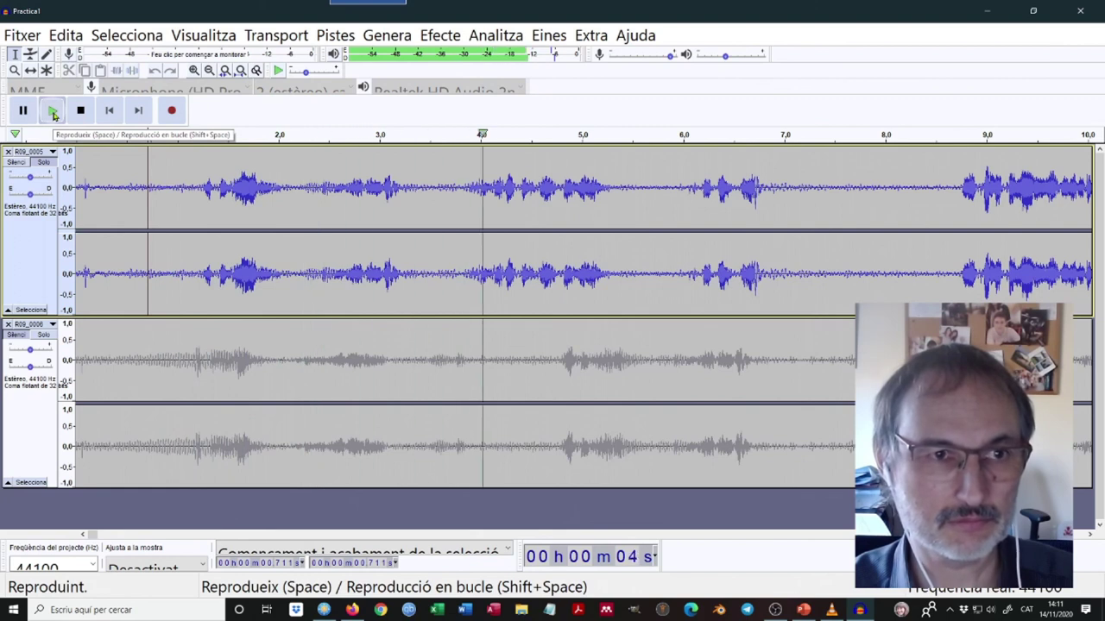
click(23, 110)
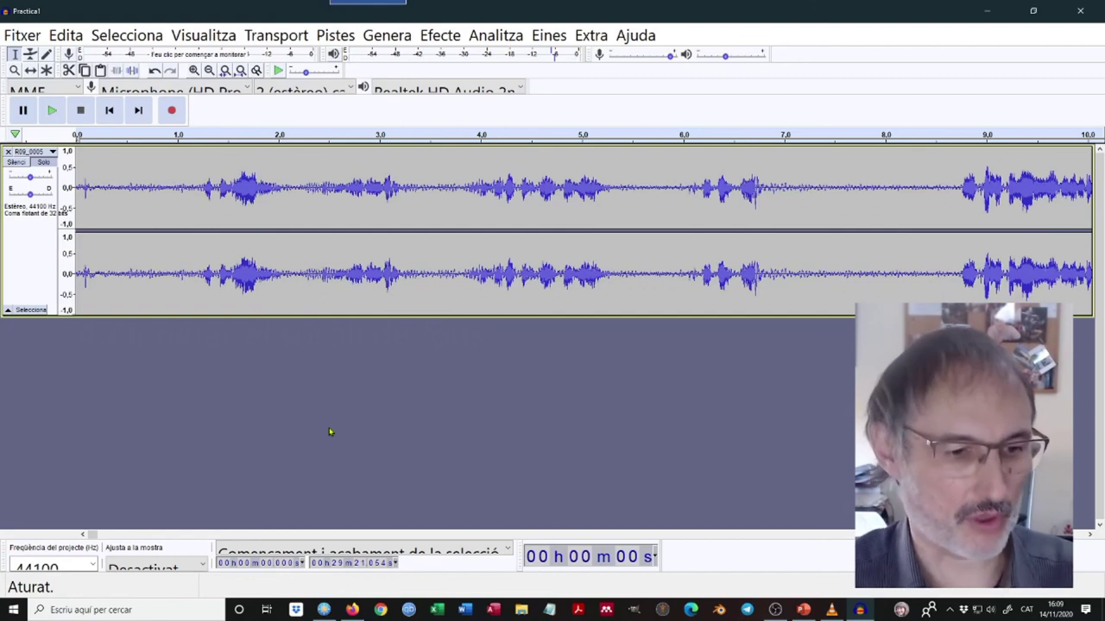
Play the opening of the remaining track from 0 seconds to hear its background noise, and stop playback
click(55, 112)
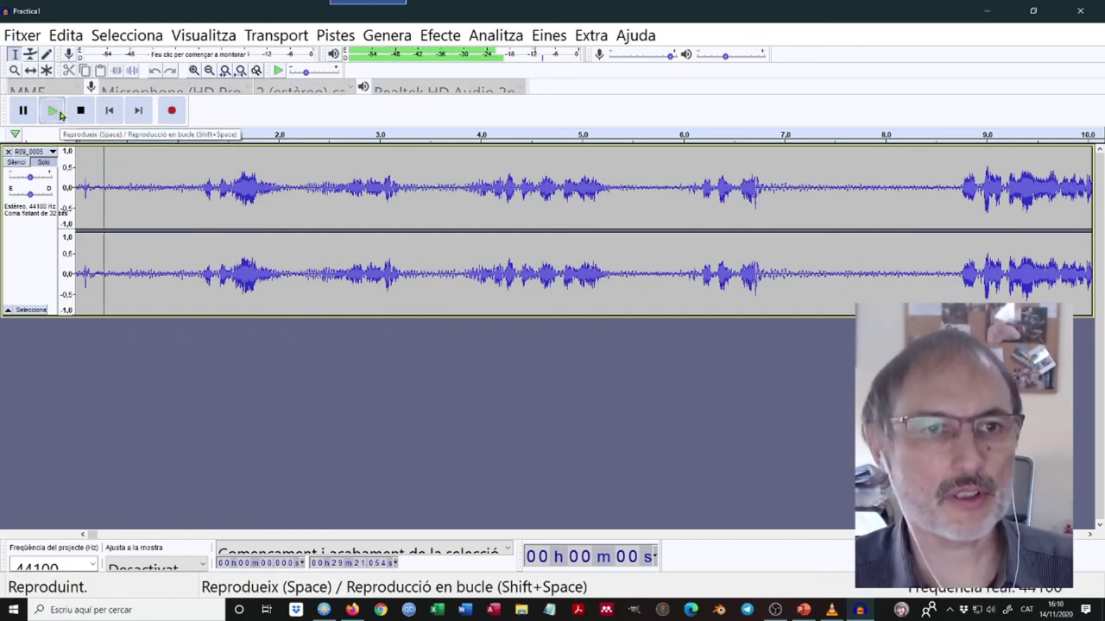
click(60, 113)
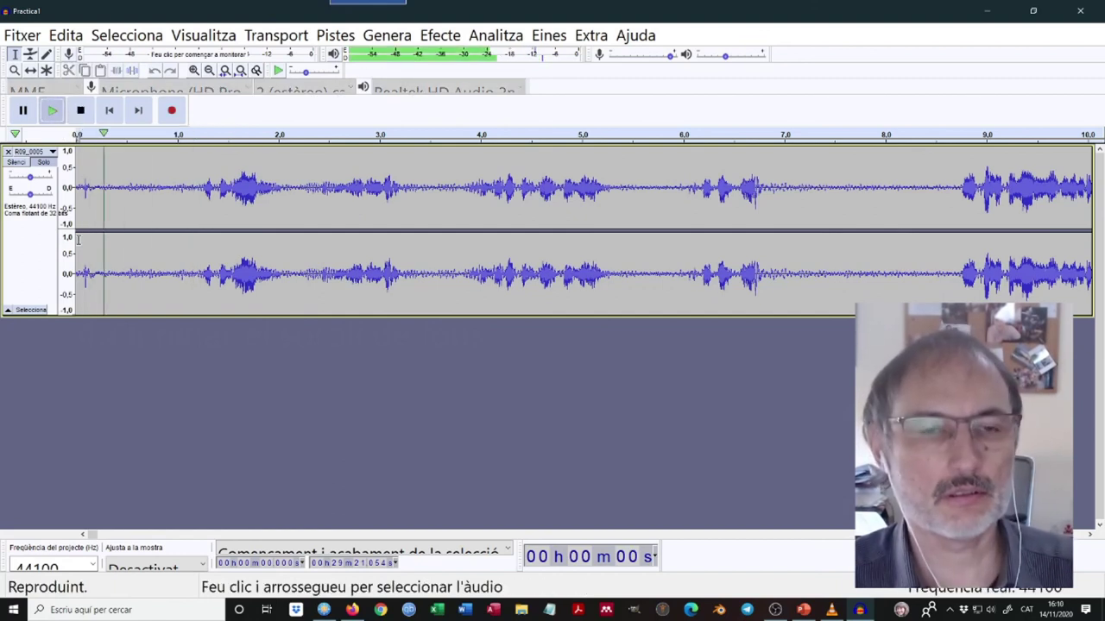
click(80, 110)
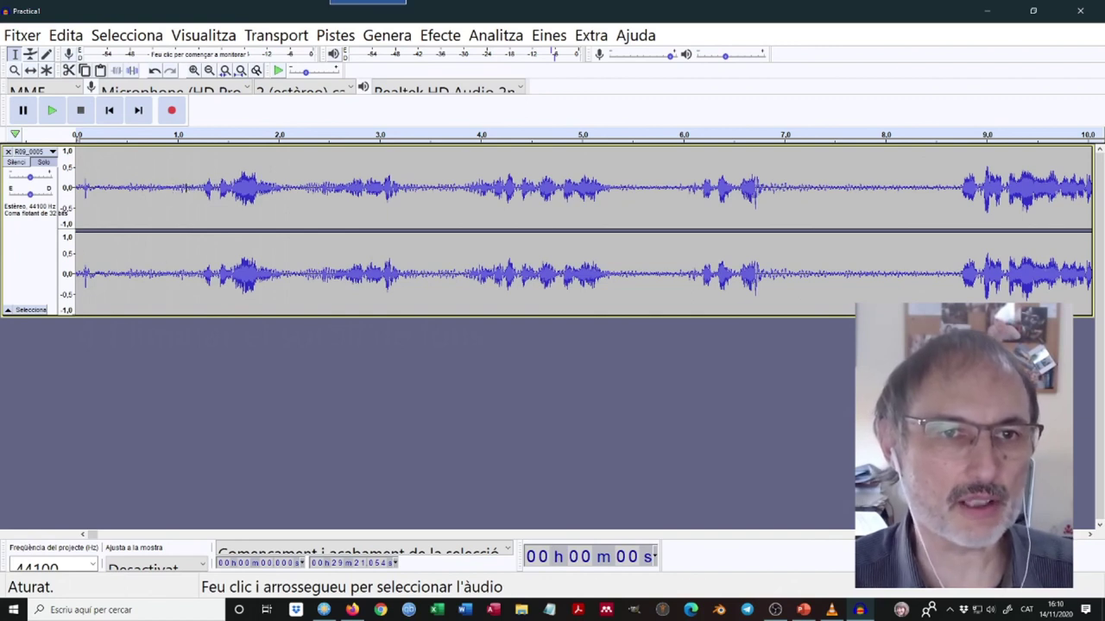
Replace about the first second of track R09_0005 with generated silence of the same duration
click(187, 187)
drag(187, 187, 52, 192)
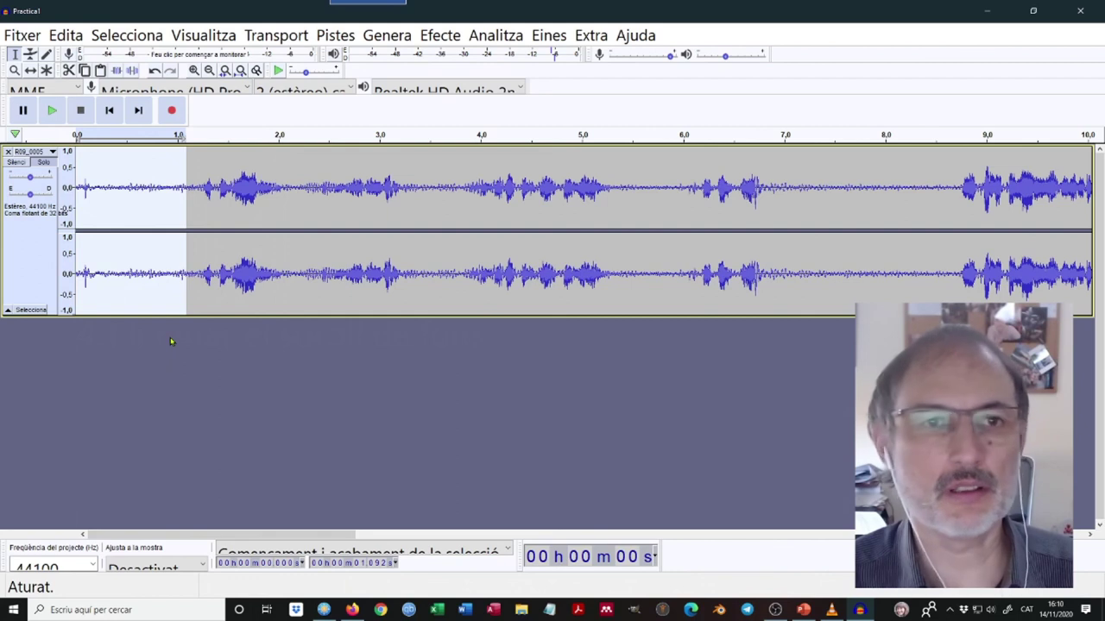
click(185, 183)
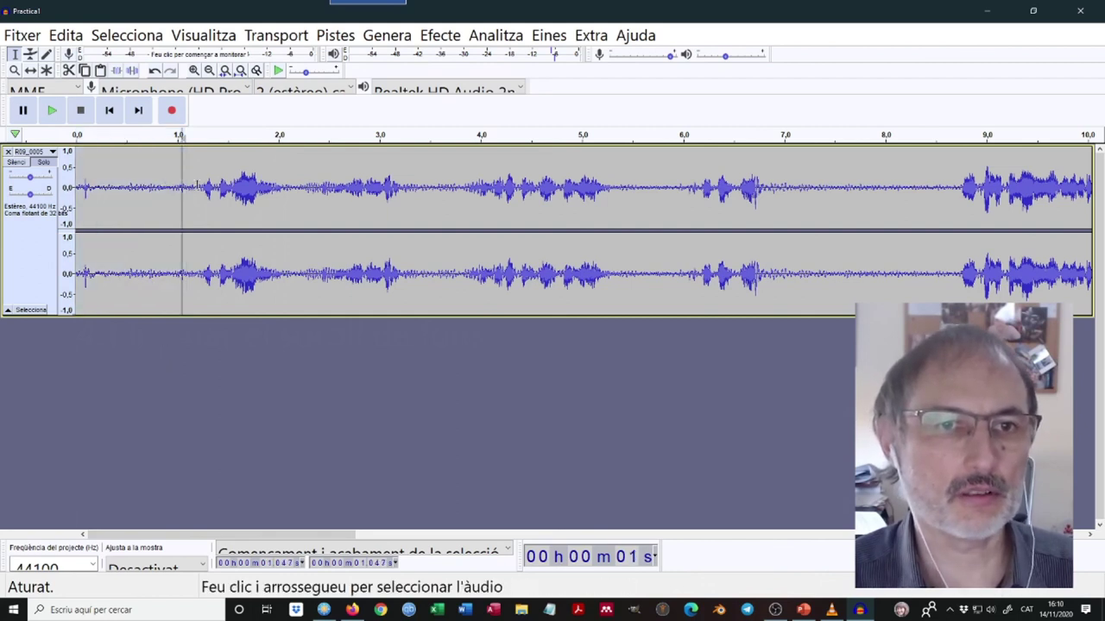
drag(184, 190, 15, 280)
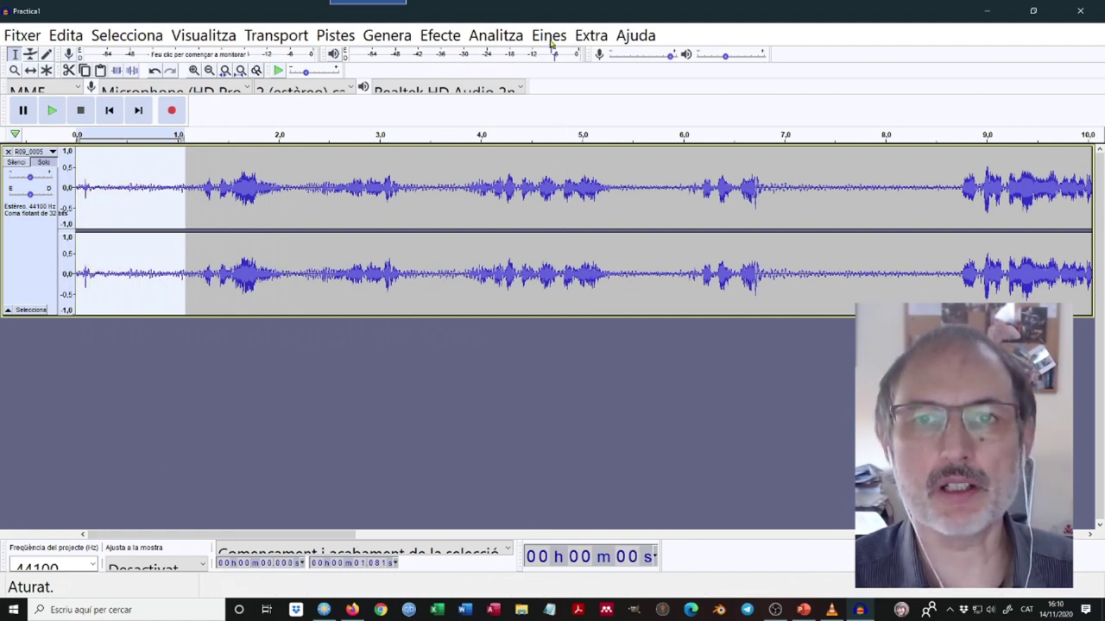
click(389, 35)
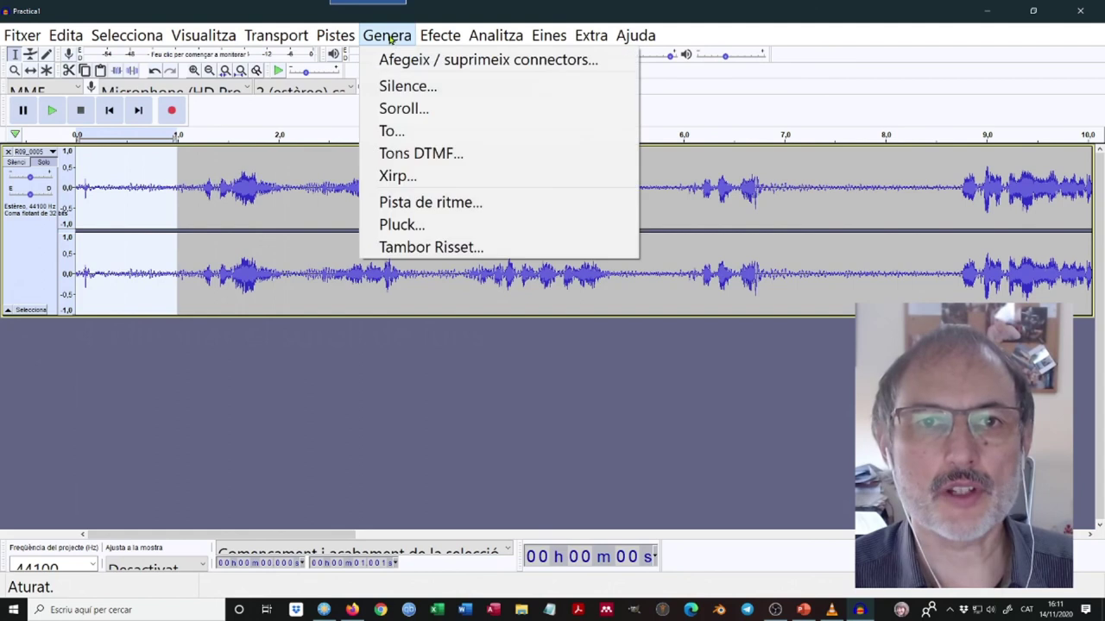
click(408, 86)
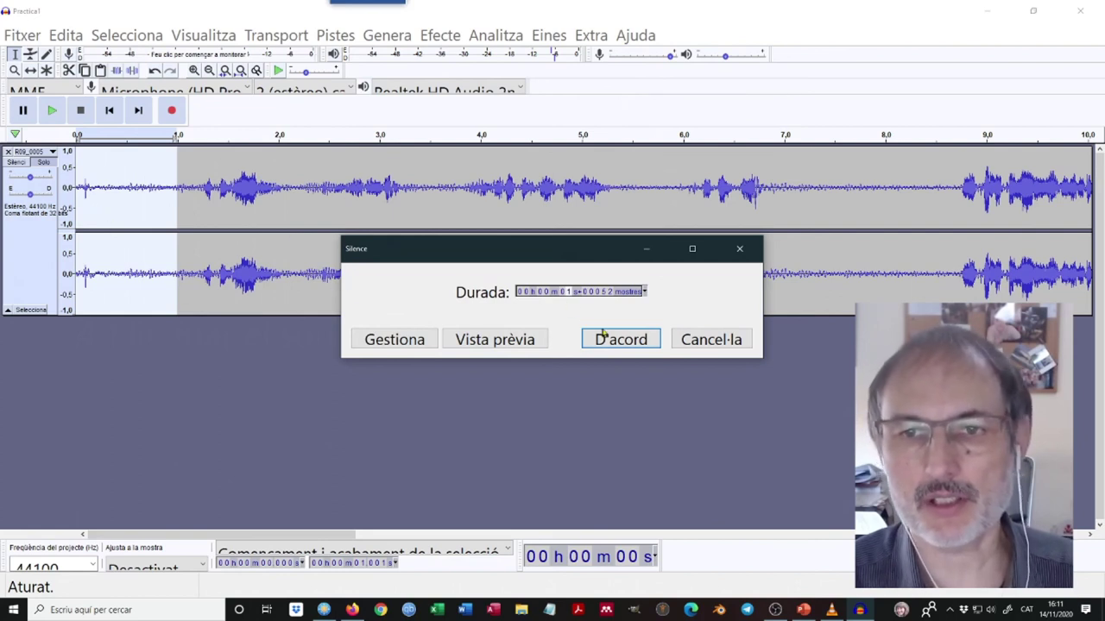
click(627, 341)
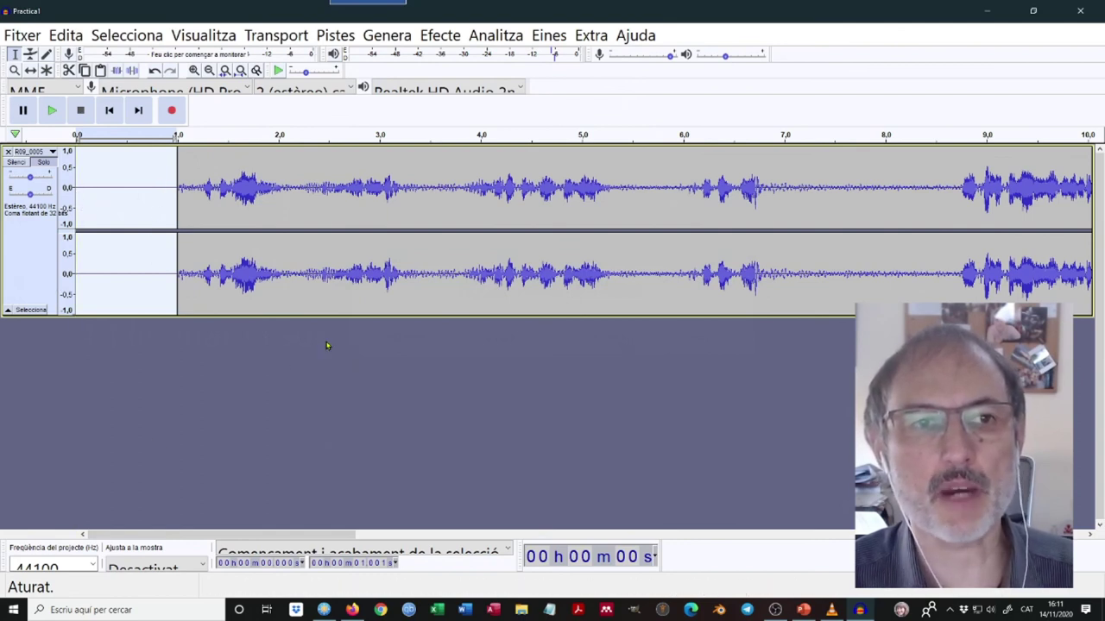
Play the track from its beginning to hear the transition from the silence to the recorded audio, and stop playback
click(273, 276)
click(109, 110)
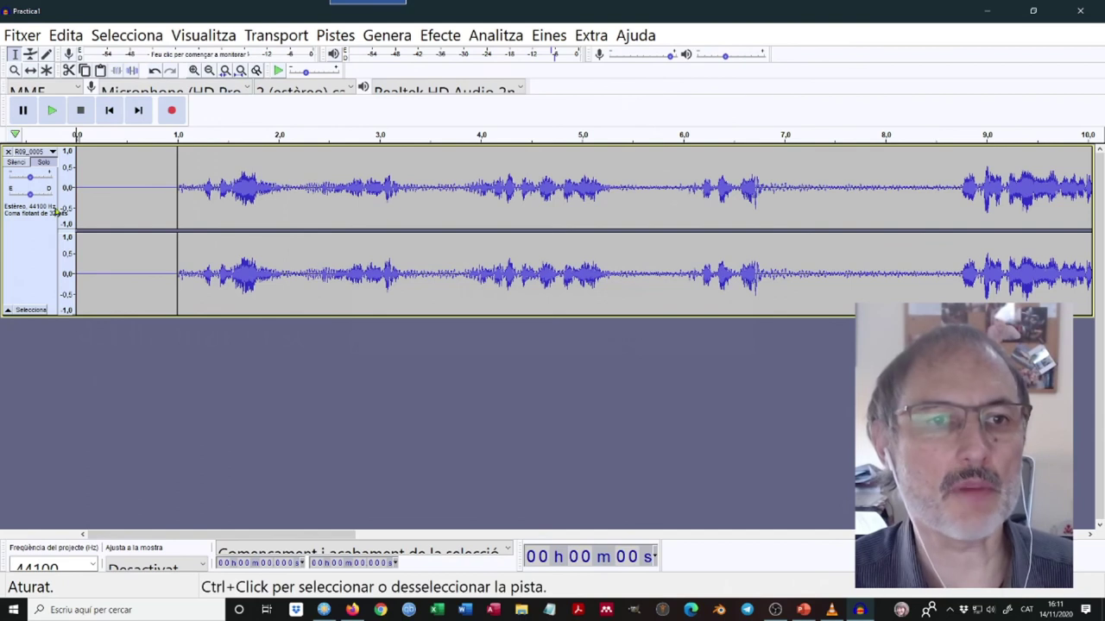
click(52, 110)
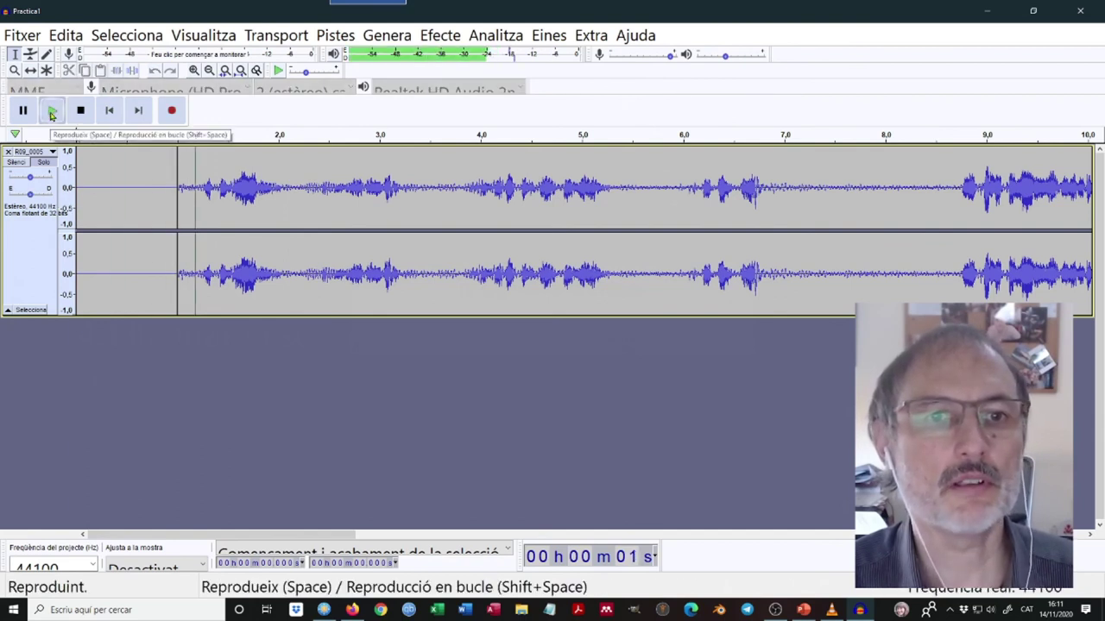
click(52, 111)
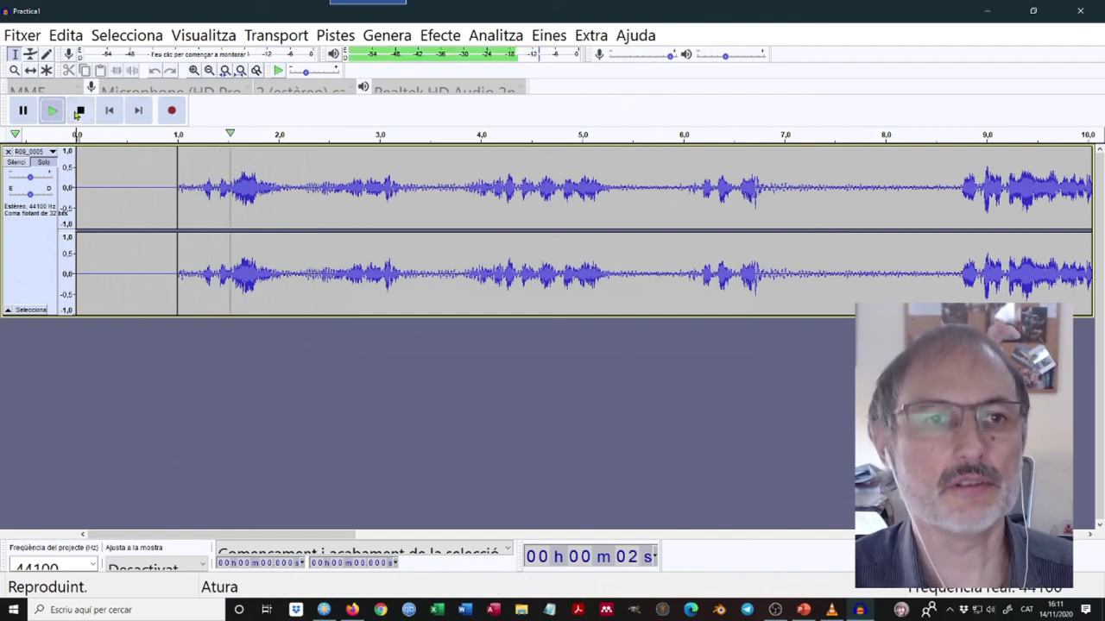
click(80, 111)
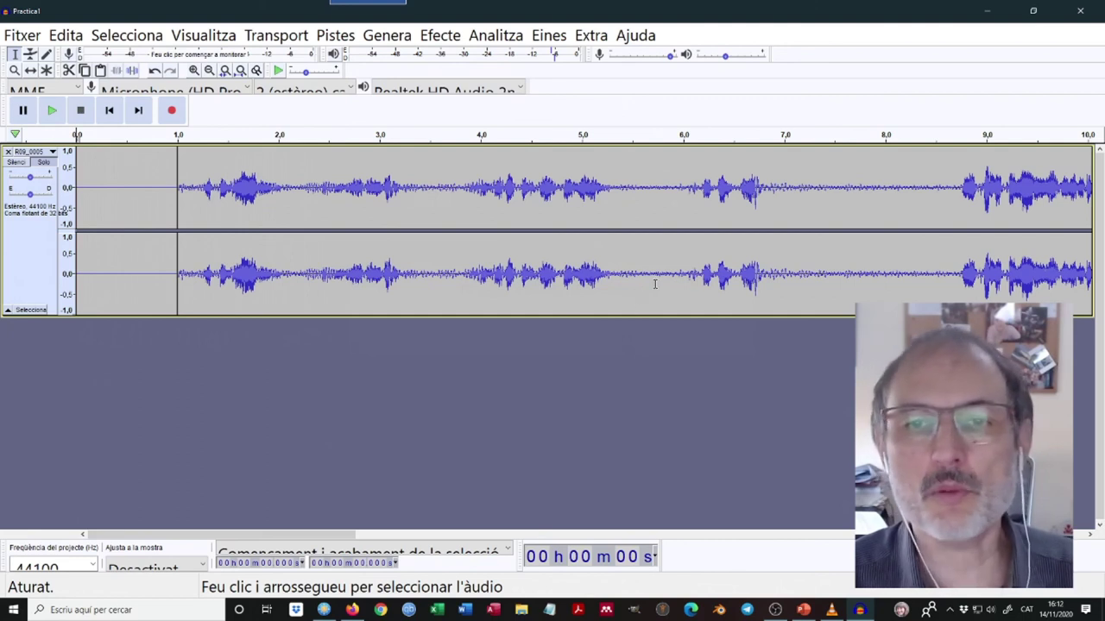
Listen to the speech in the track from about 4 seconds and pause playback
click(481, 188)
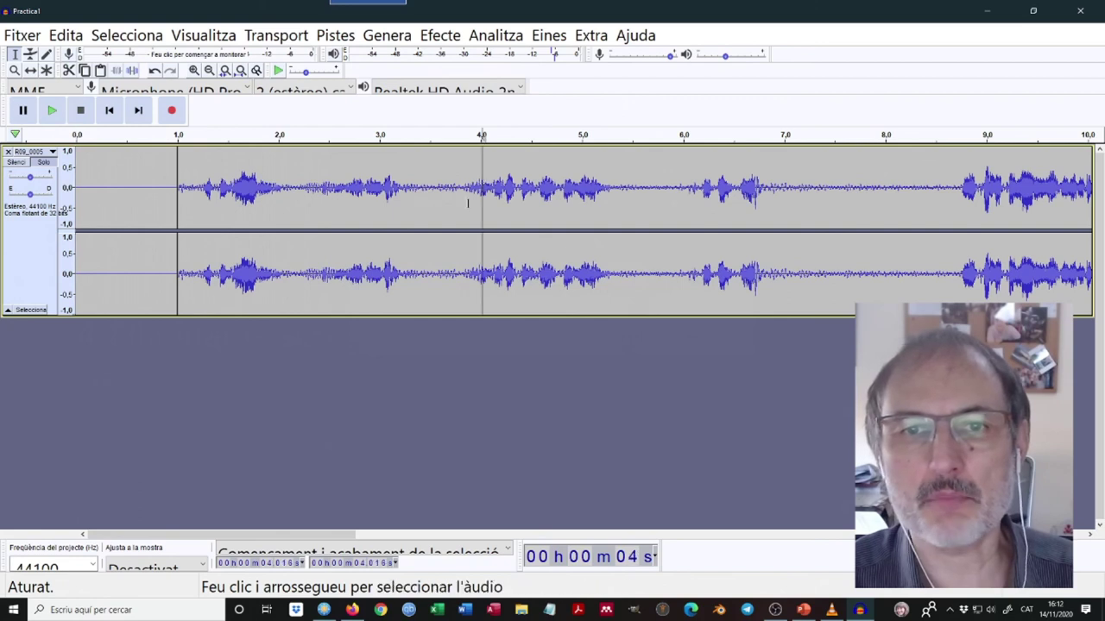
click(55, 120)
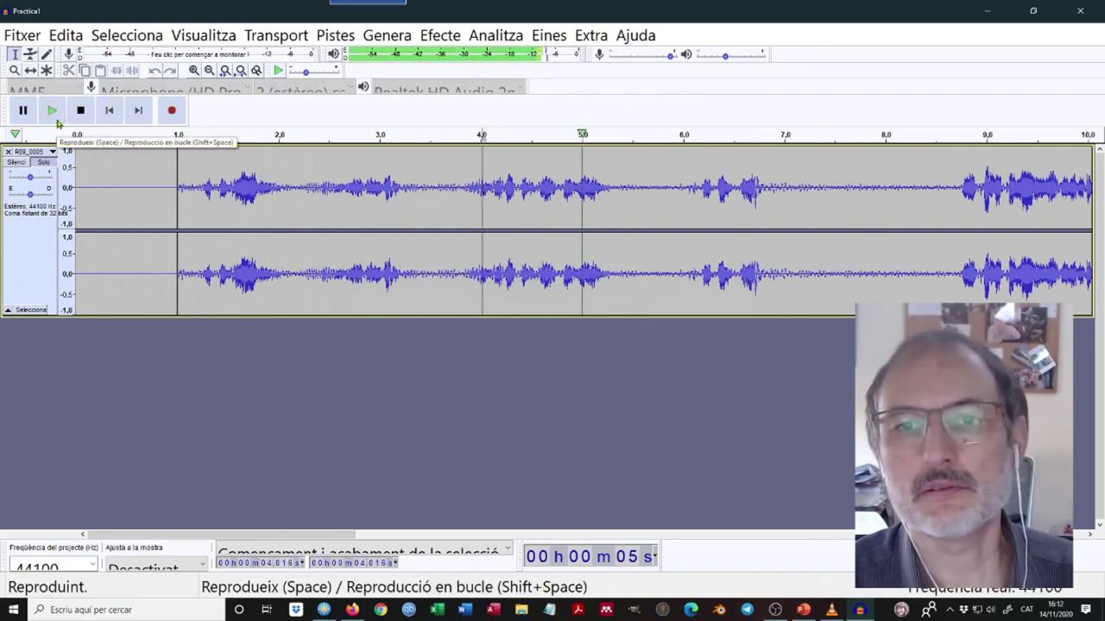
click(24, 110)
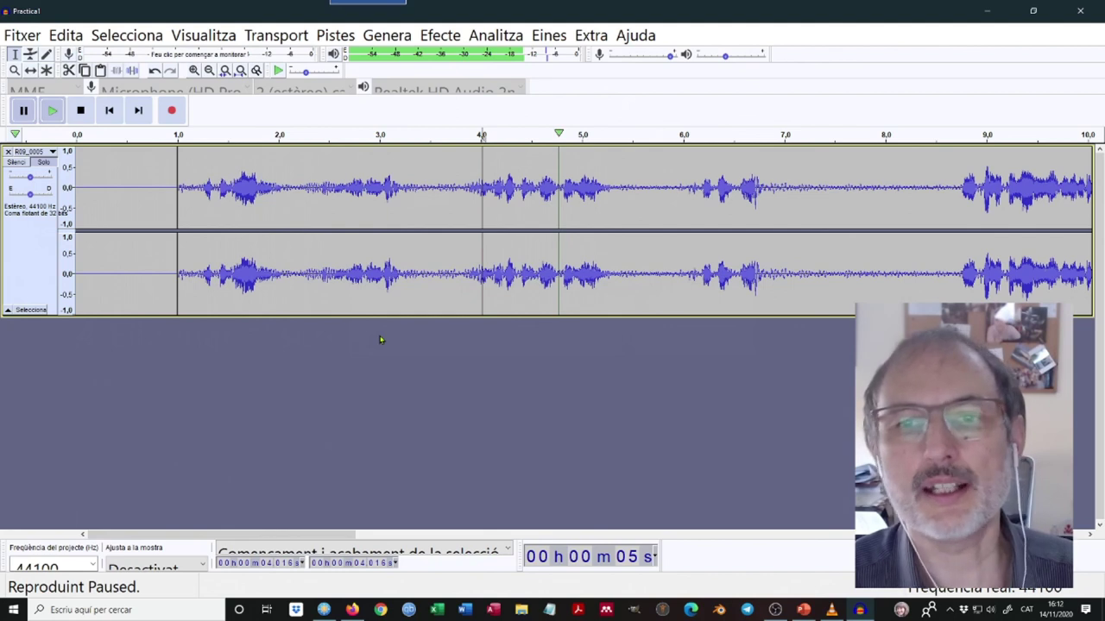
Undo the generated silence at the start of the track
click(332, 185)
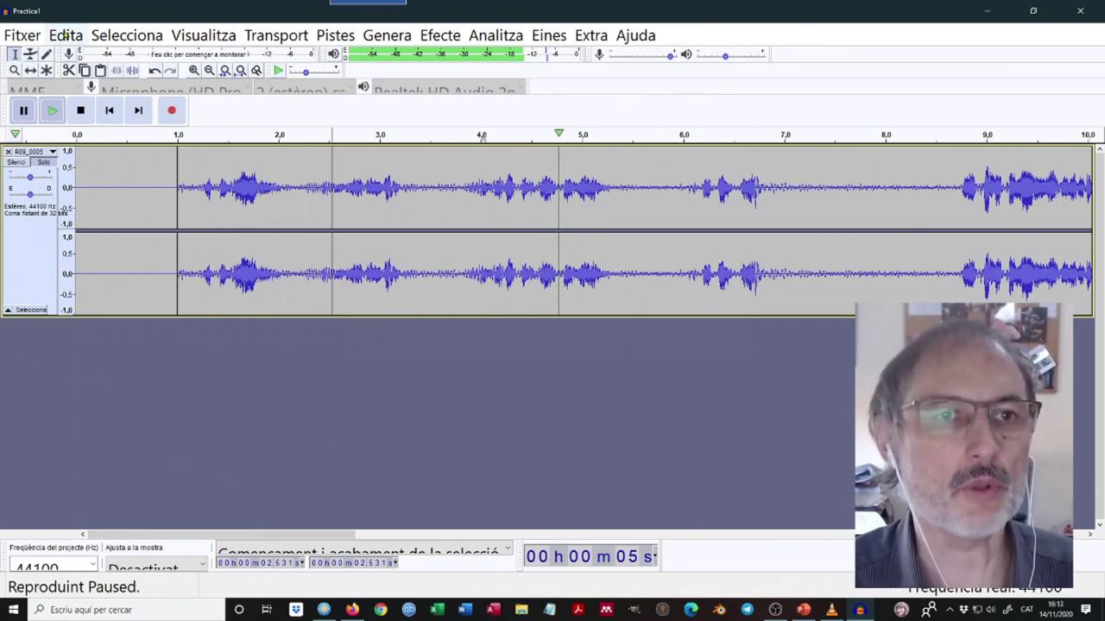
click(65, 35)
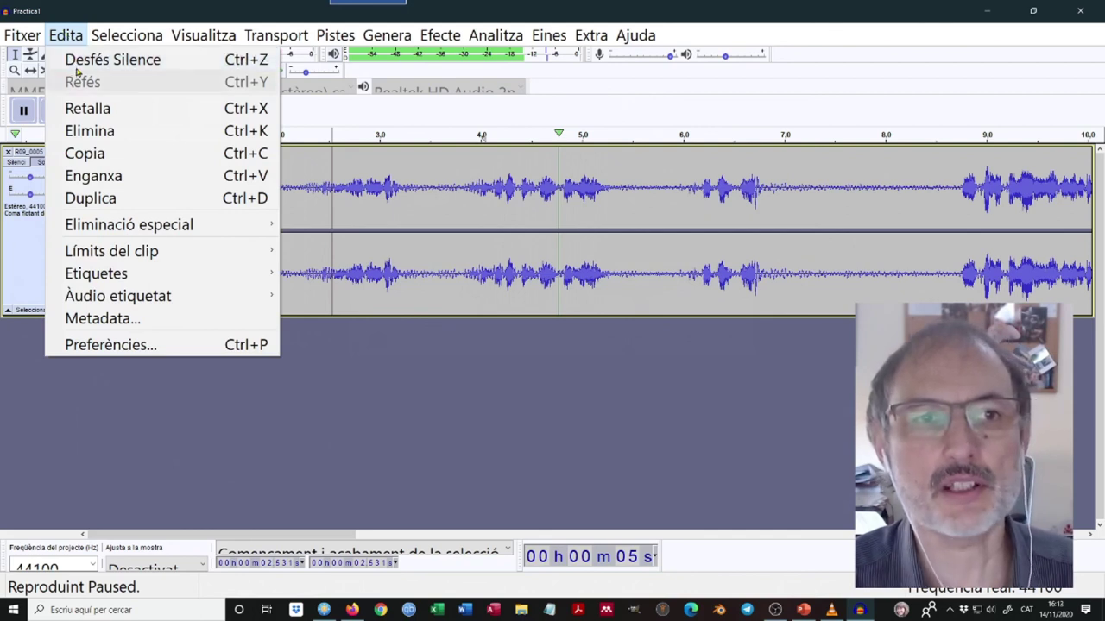
click(208, 61)
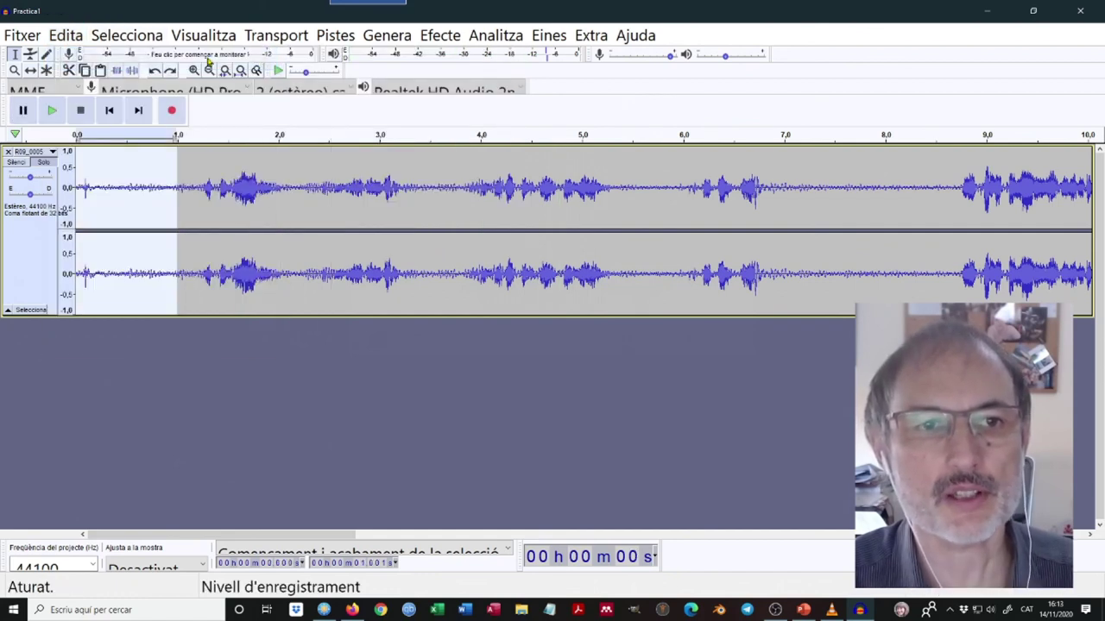
click(108, 188)
click(273, 182)
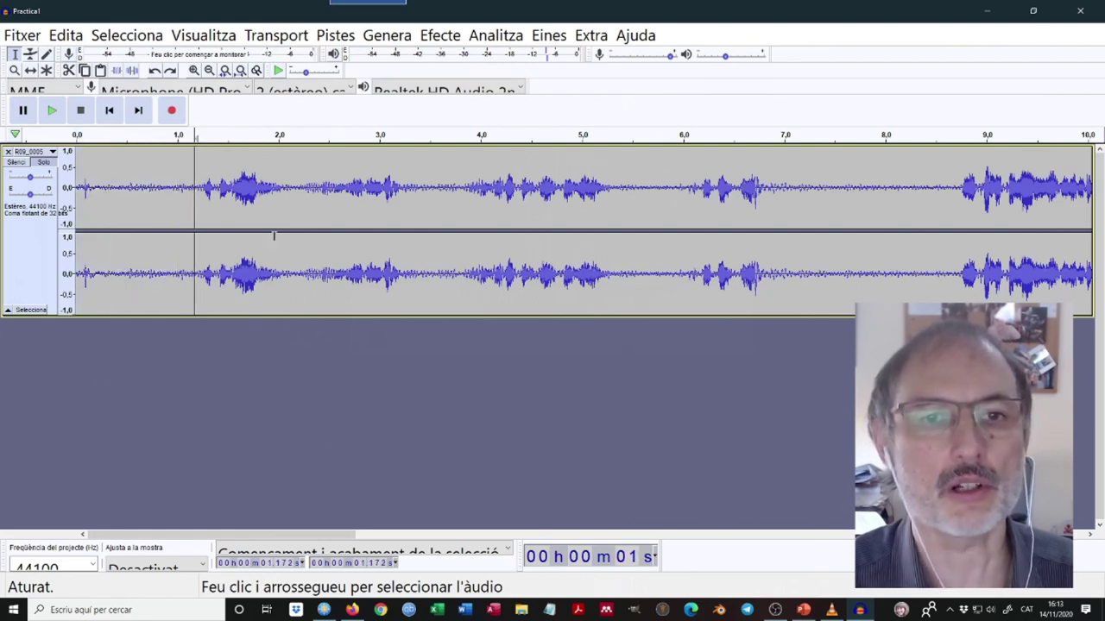
click(355, 181)
click(431, 201)
click(518, 186)
click(619, 179)
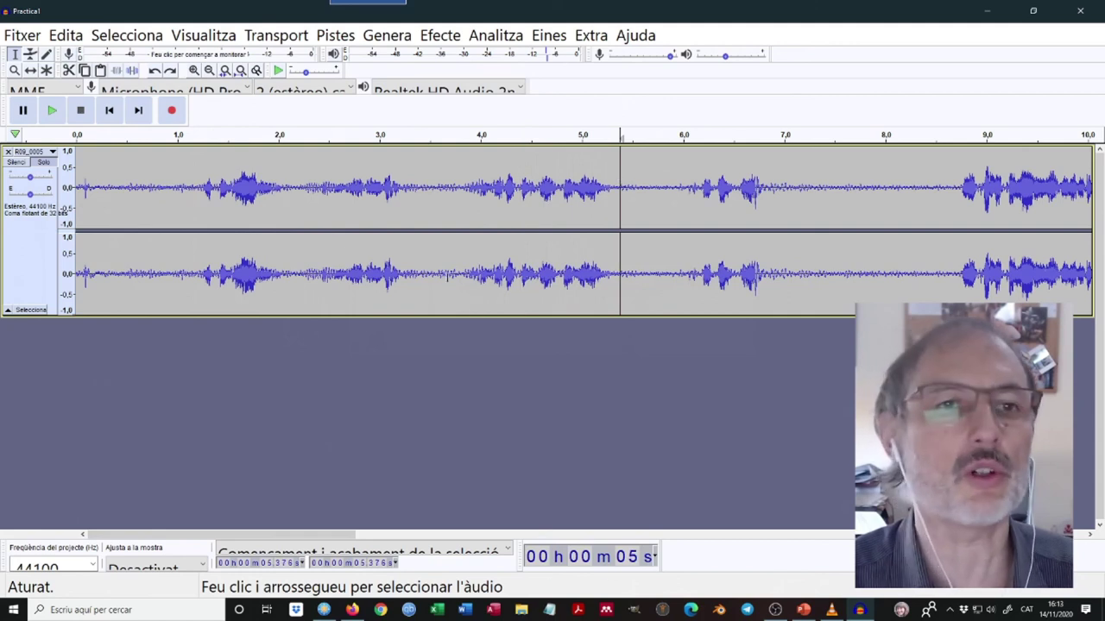
click(62, 36)
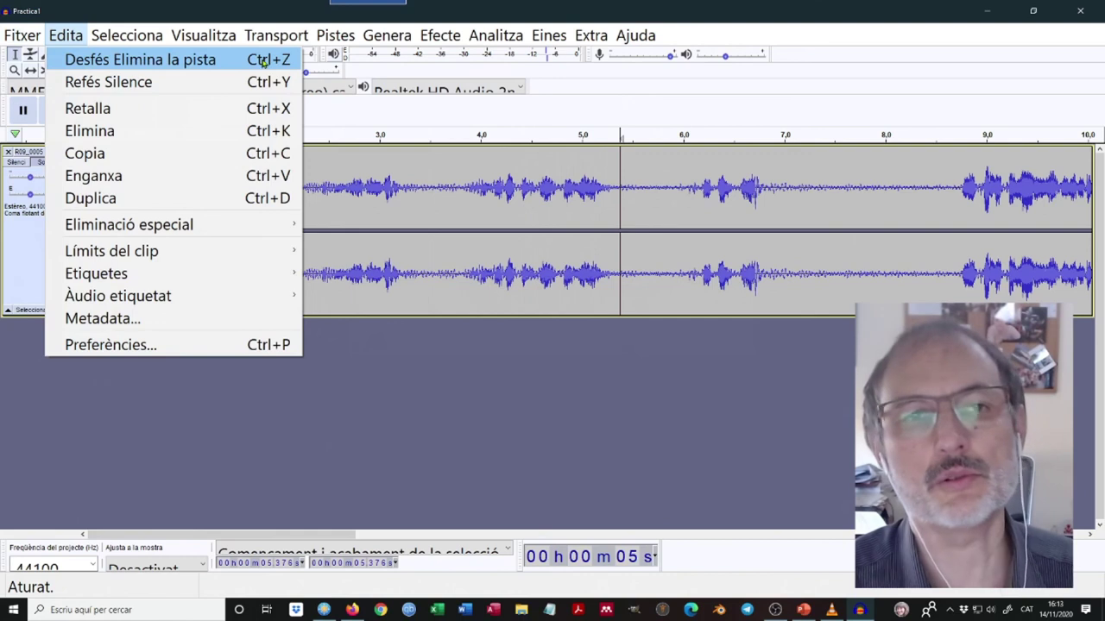
mouse_move(275, 35)
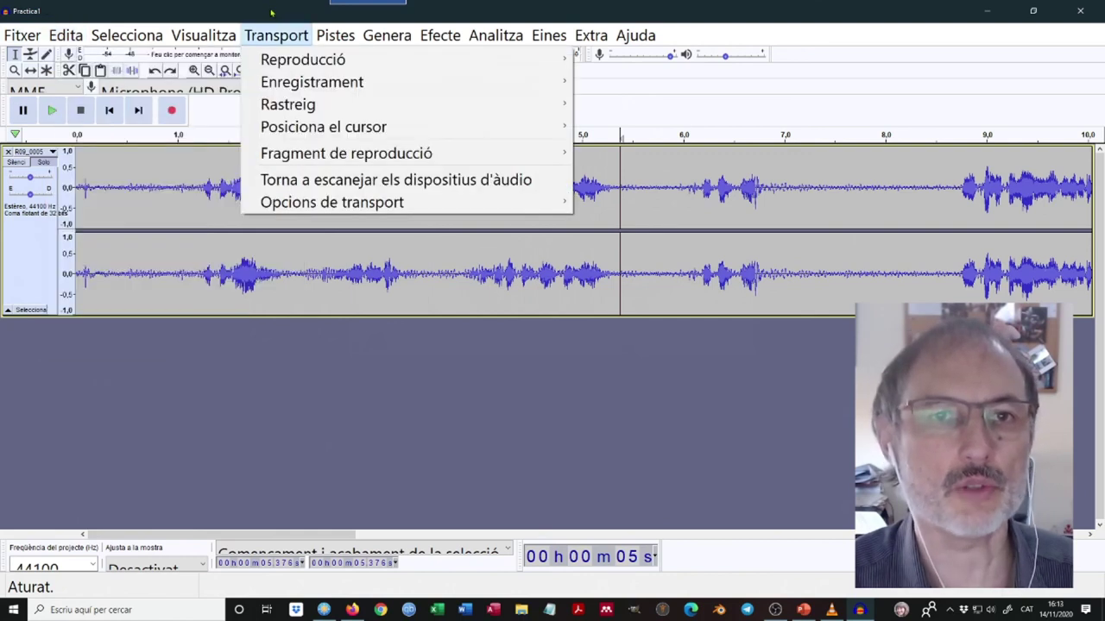
click(272, 12)
click(214, 177)
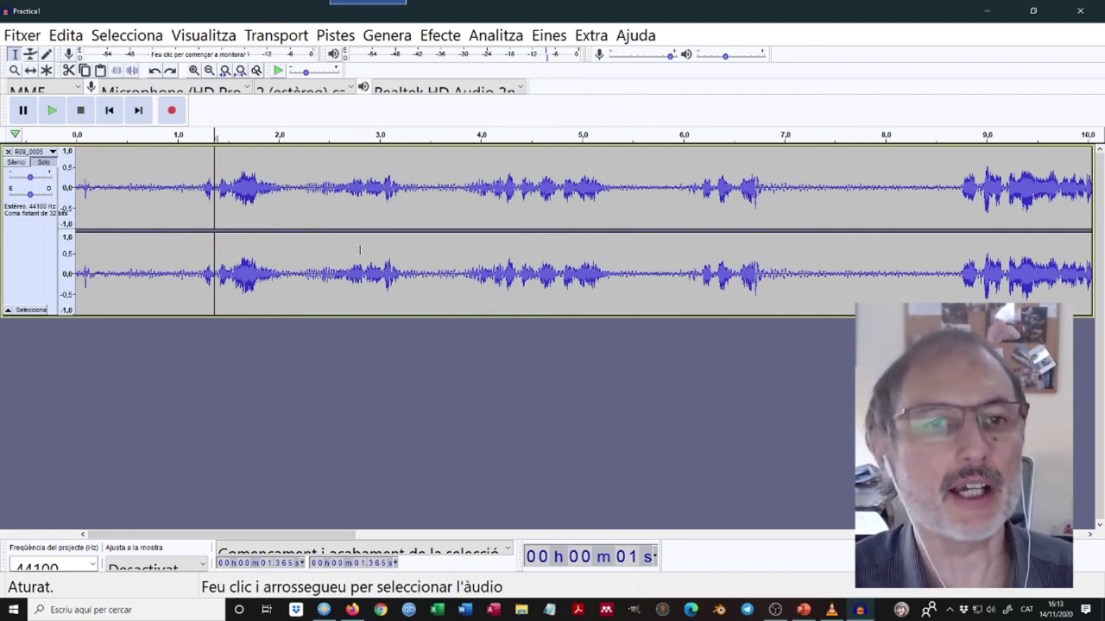
Duplicate the whole R09_0005 track and mute the duplicate
click(24, 242)
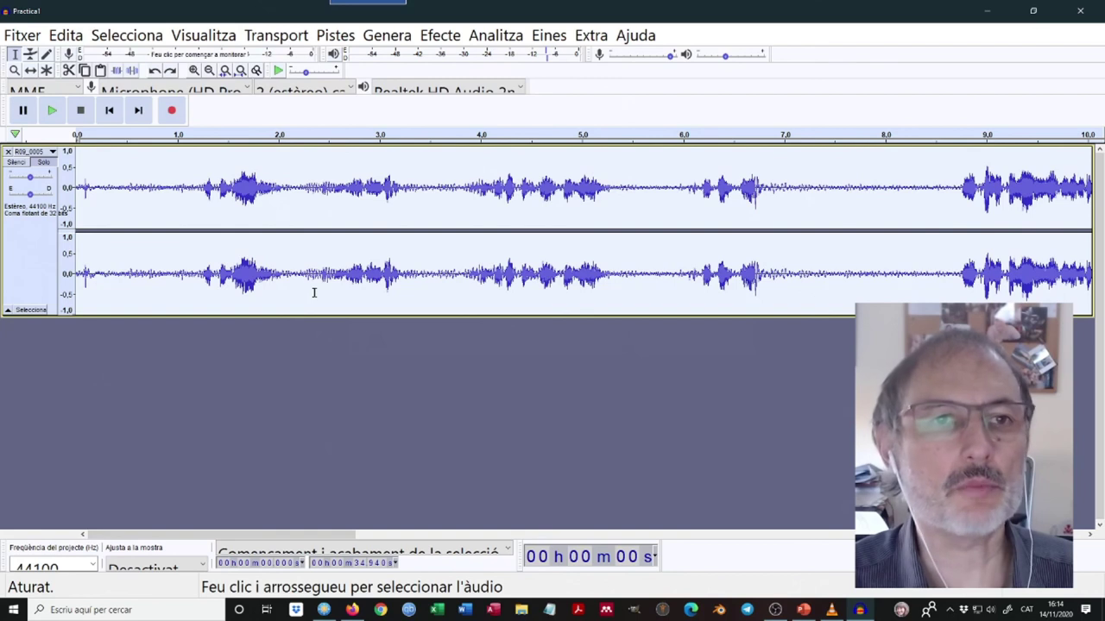
click(69, 35)
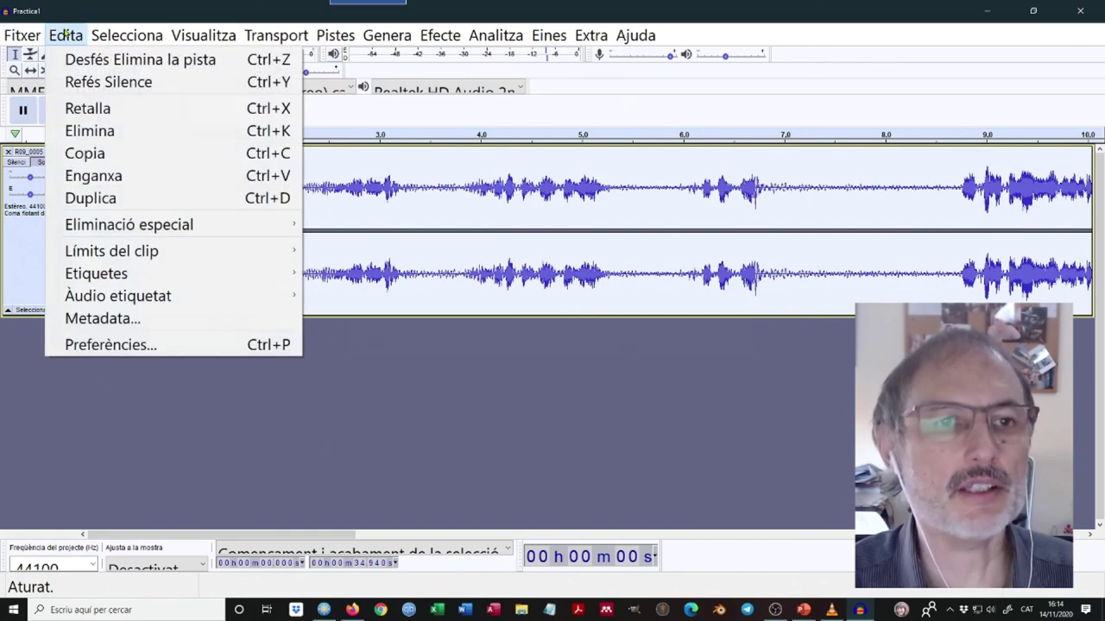
click(95, 200)
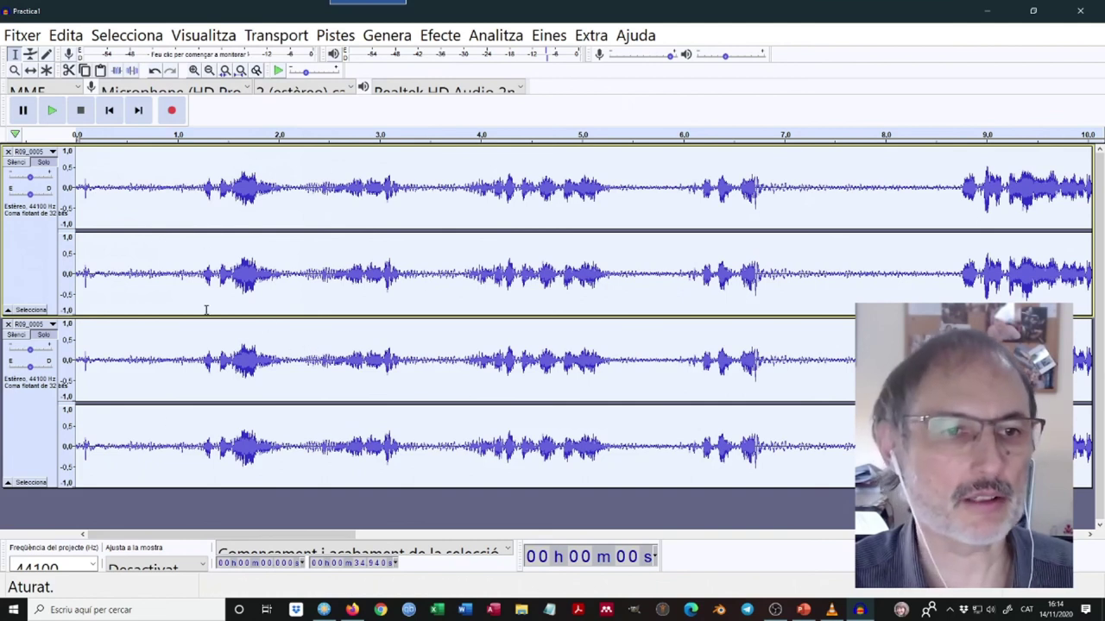
click(15, 336)
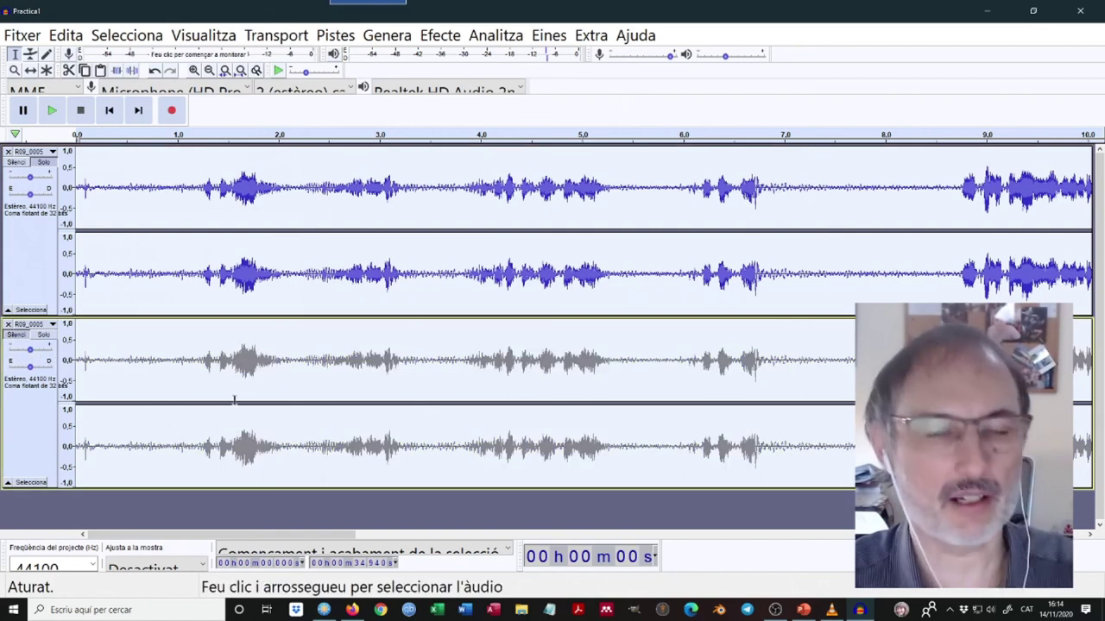
Select the speech-free fragment from about 6.97 to 8.65 seconds in the upper track and listen to its background noise
click(781, 293)
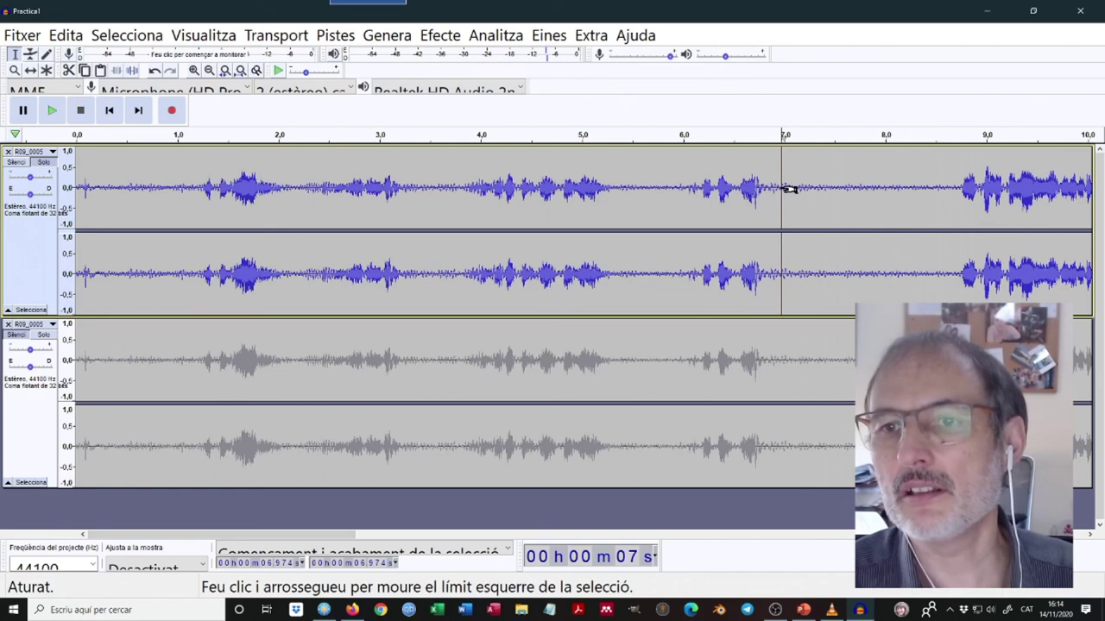
drag(788, 189, 953, 198)
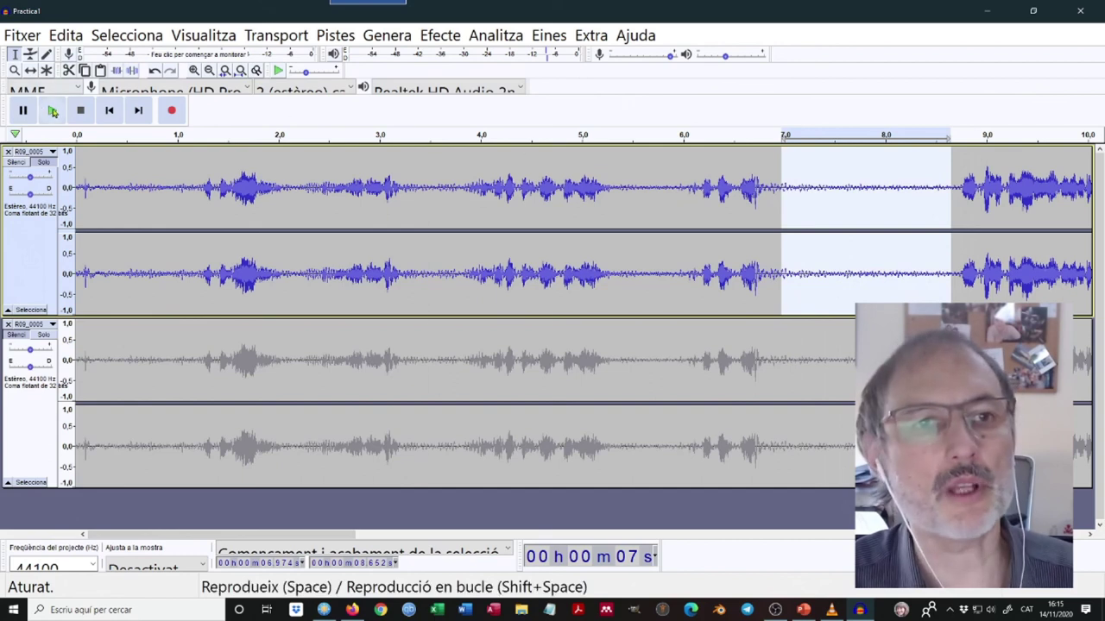
click(53, 110)
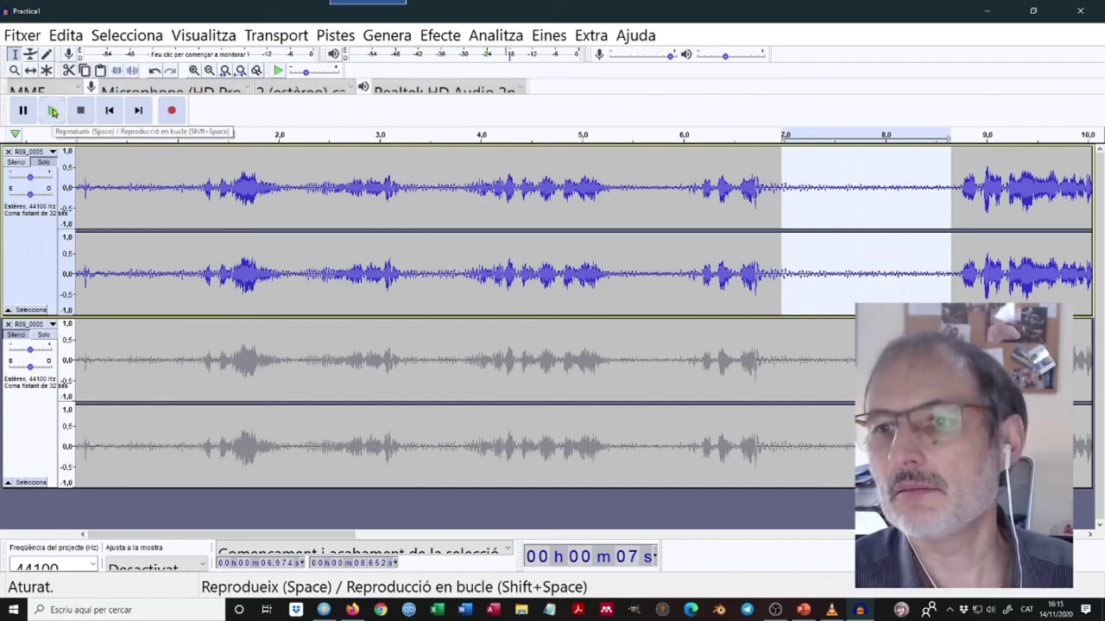
click(53, 111)
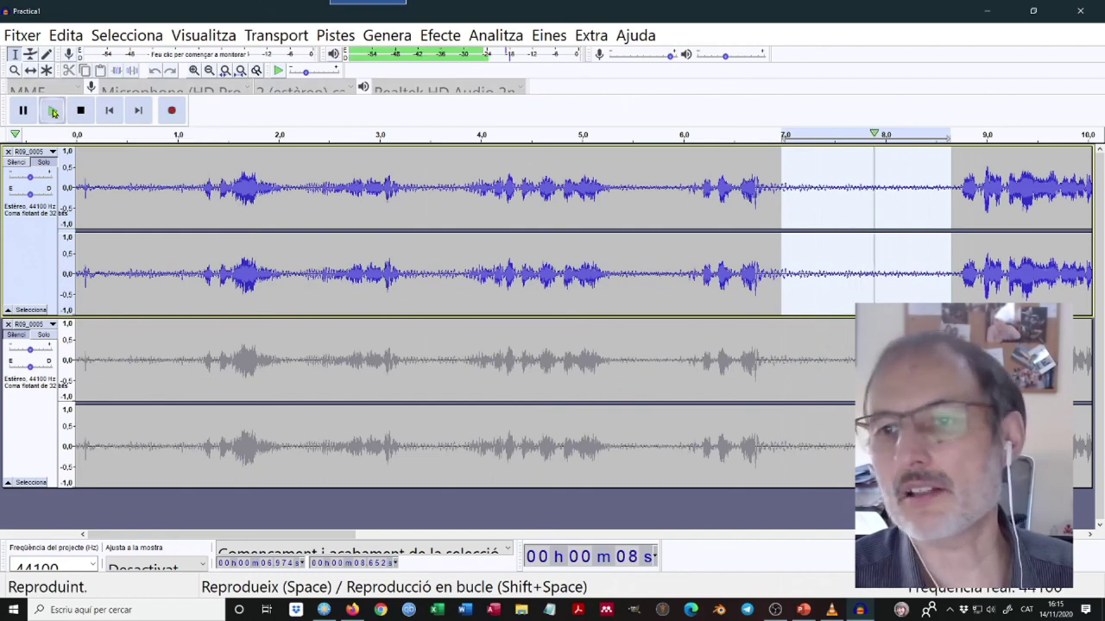
click(53, 110)
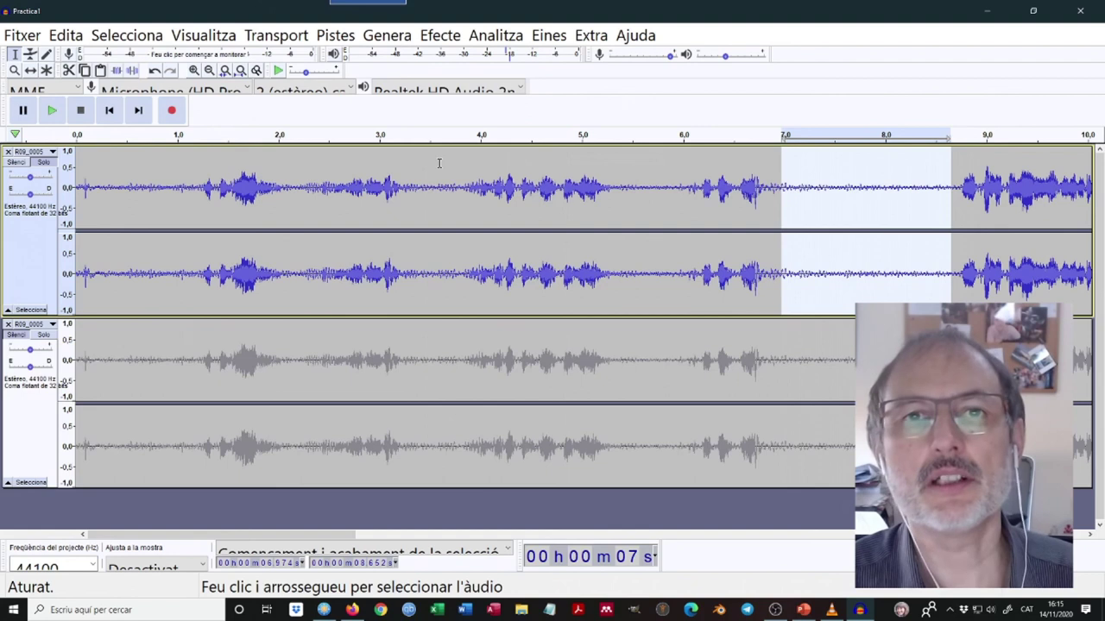
Capture a noise profile from the selected fragment with the Reducció de soroll effect
click(447, 38)
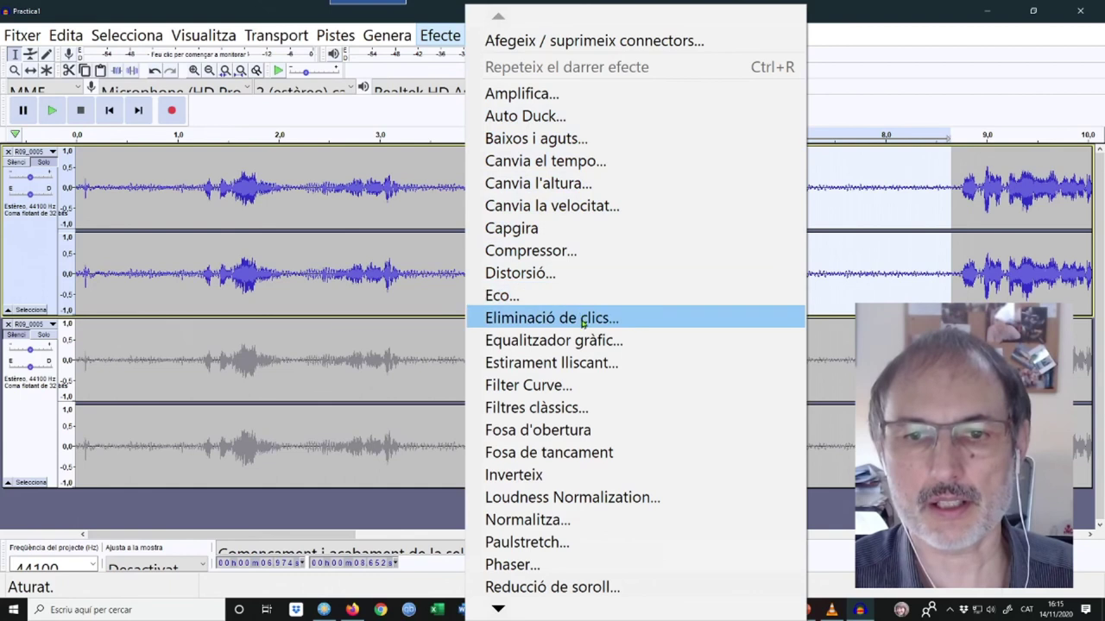
click(553, 588)
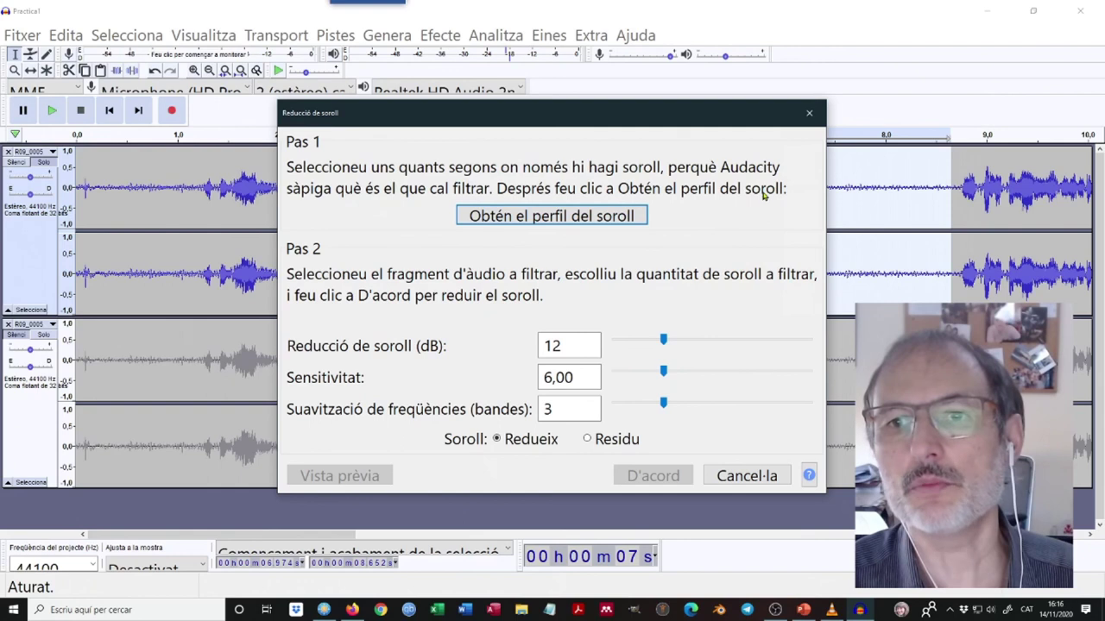
click(545, 218)
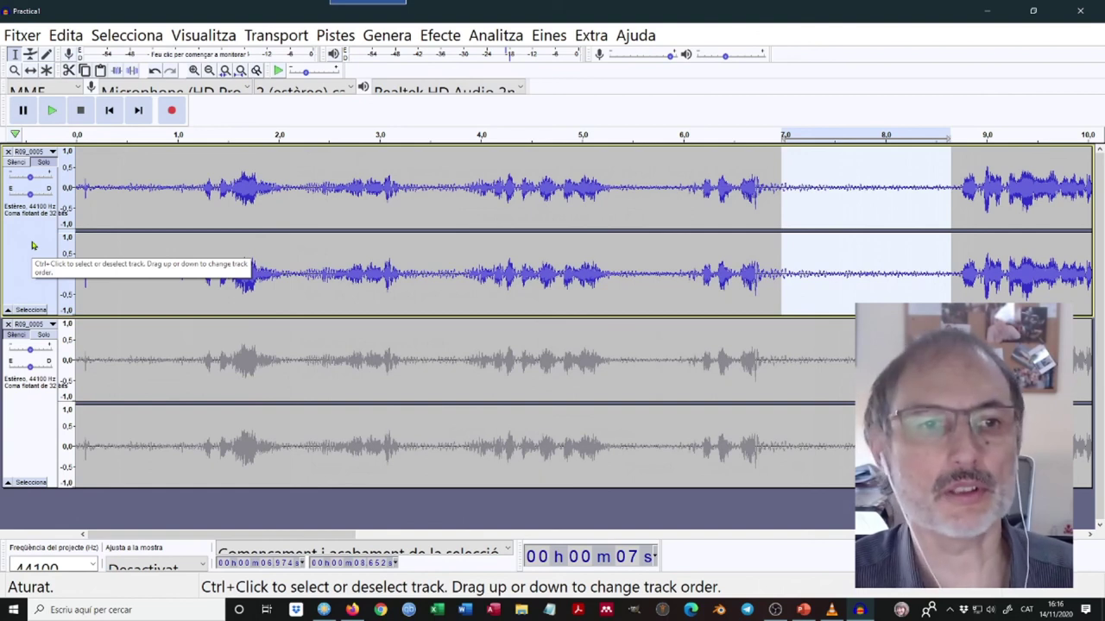
Apply Reducció de soroll to the whole upper track only, with 12 dB reduction, sensitivity 6,00 and 3 smoothing bands
click(125, 36)
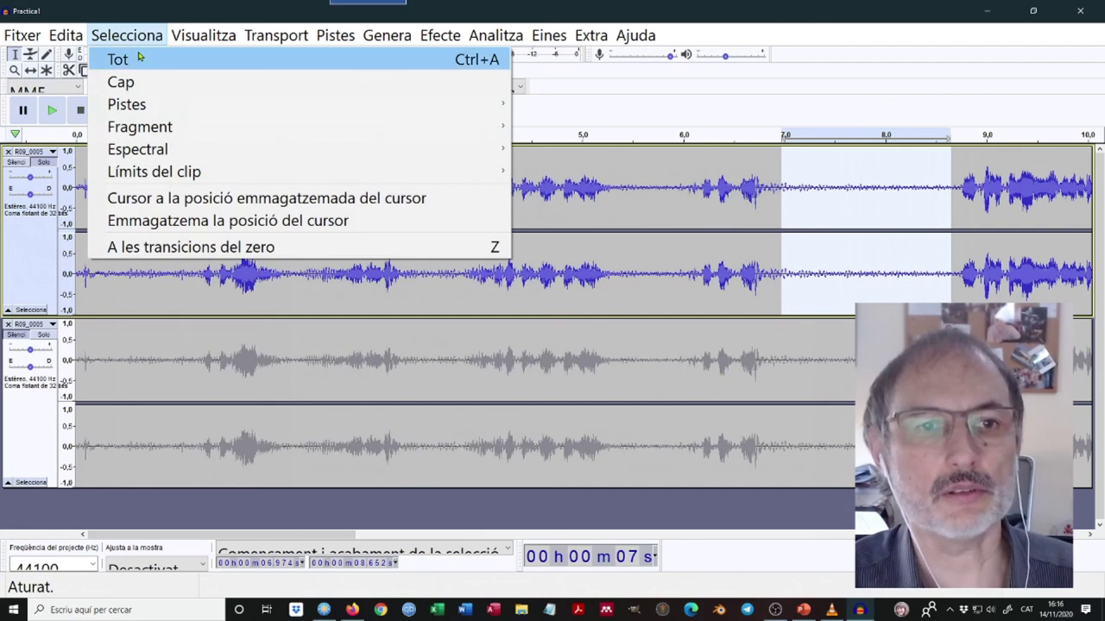
click(141, 57)
click(132, 35)
click(138, 57)
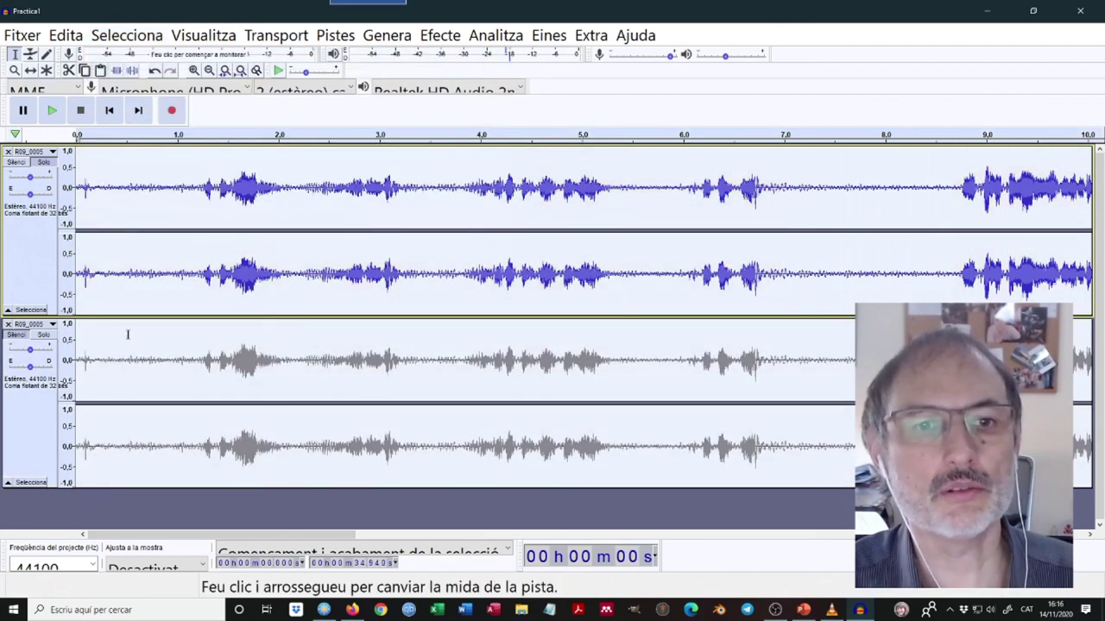
click(21, 236)
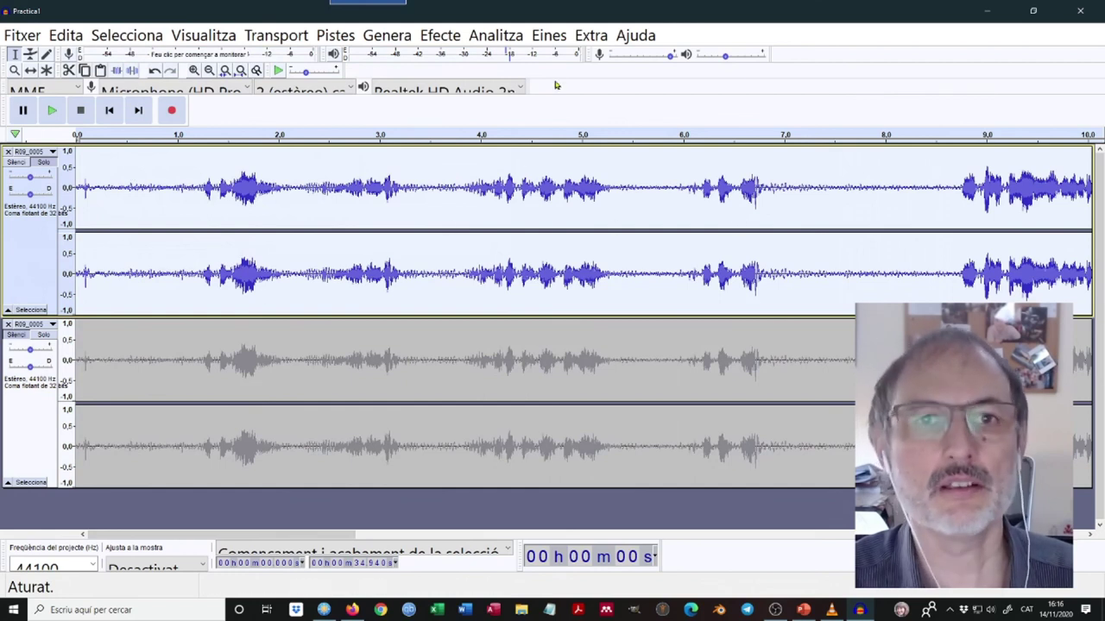
click(438, 36)
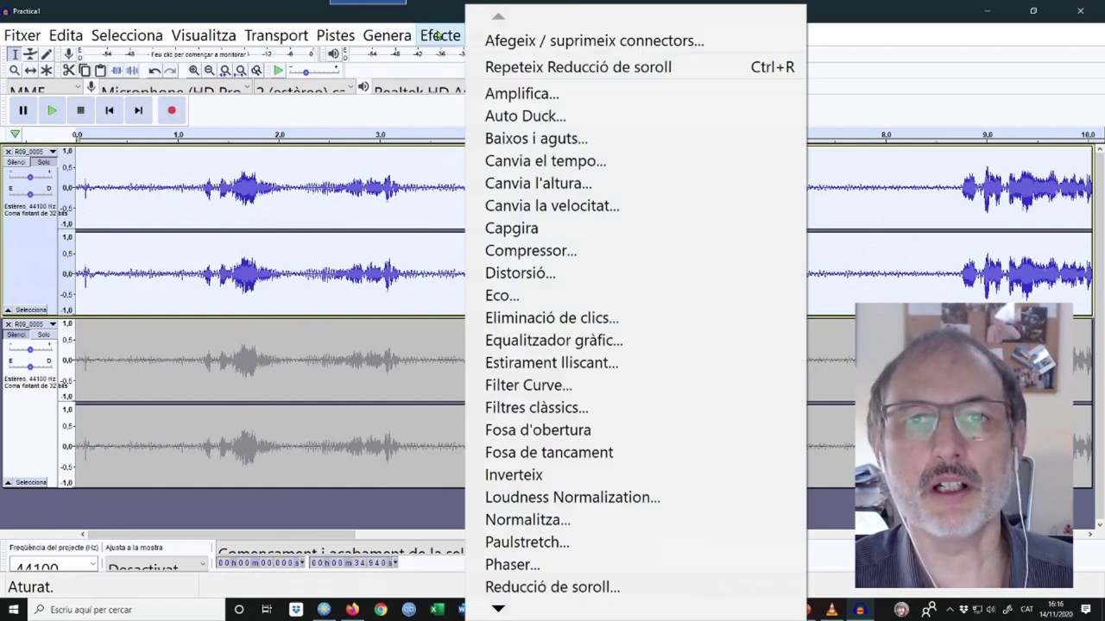
click(562, 588)
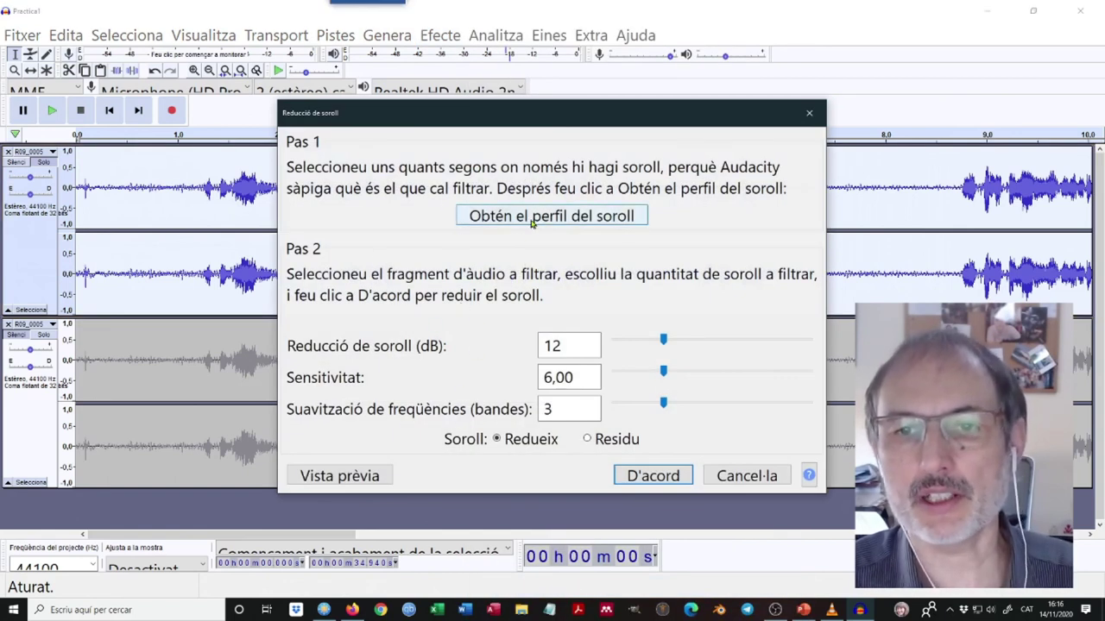
click(649, 476)
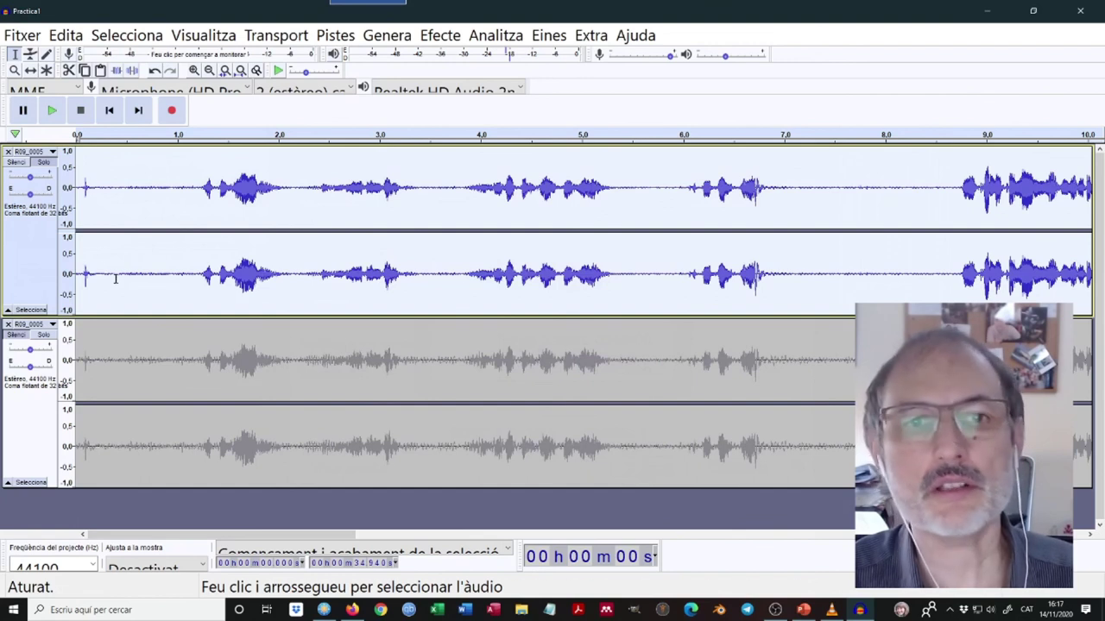
Compare the noise-reduced upper track with the unfiltered duplicate by playing each from the start while the other is muted
click(51, 111)
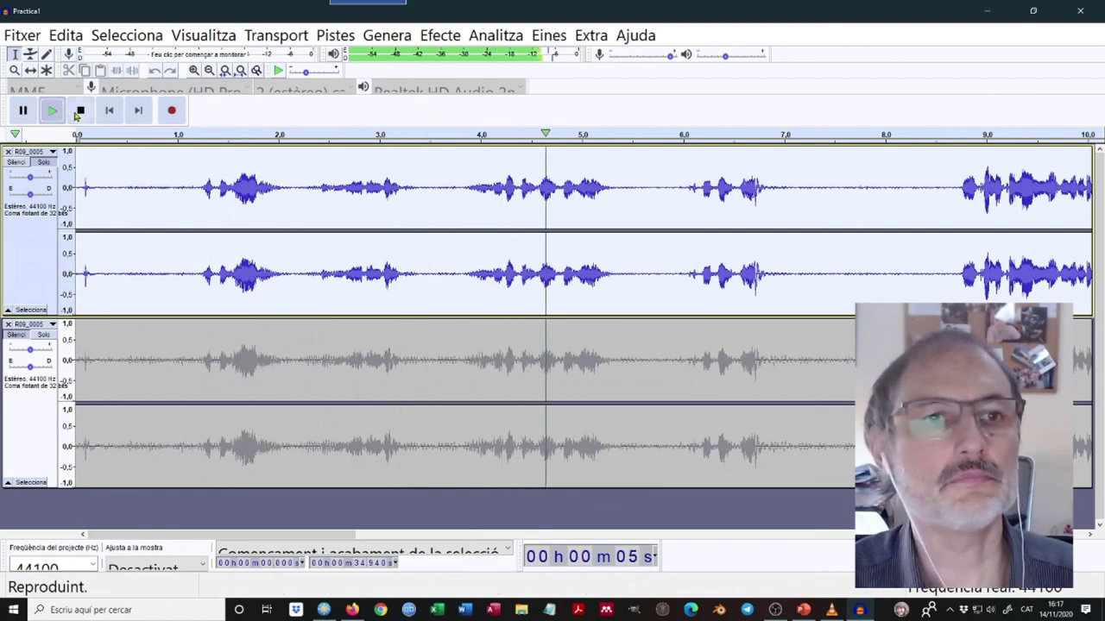
click(79, 110)
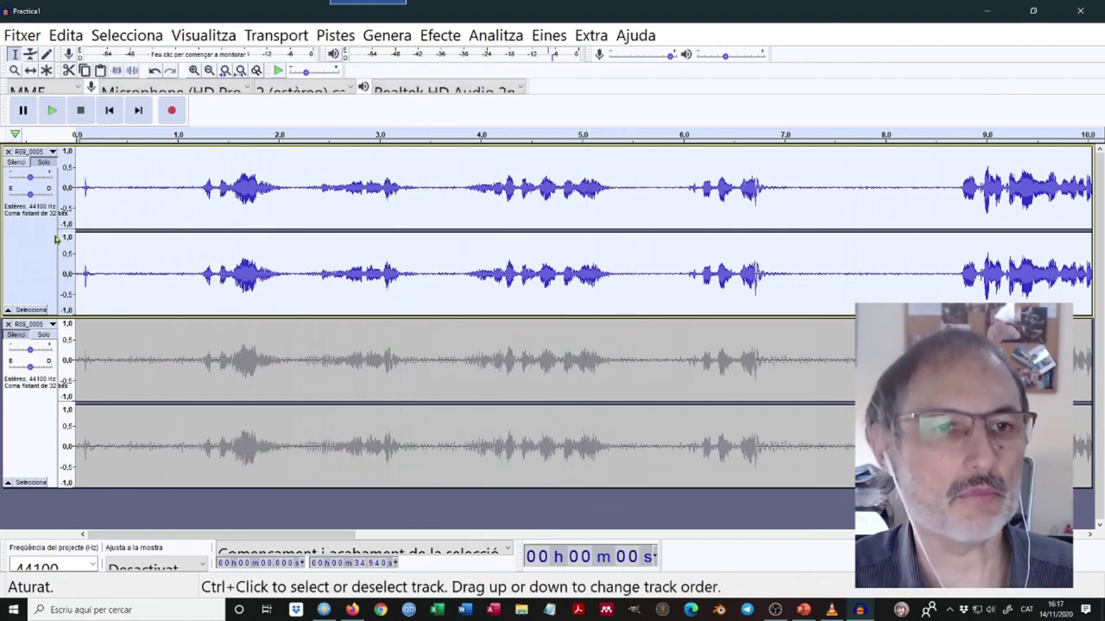
click(17, 163)
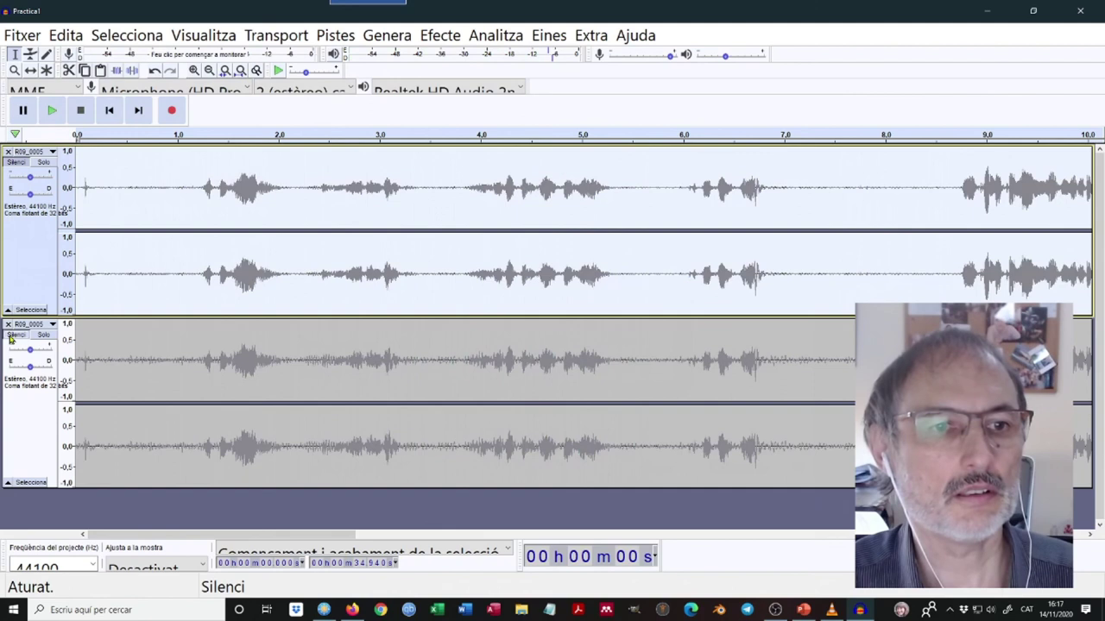
click(16, 335)
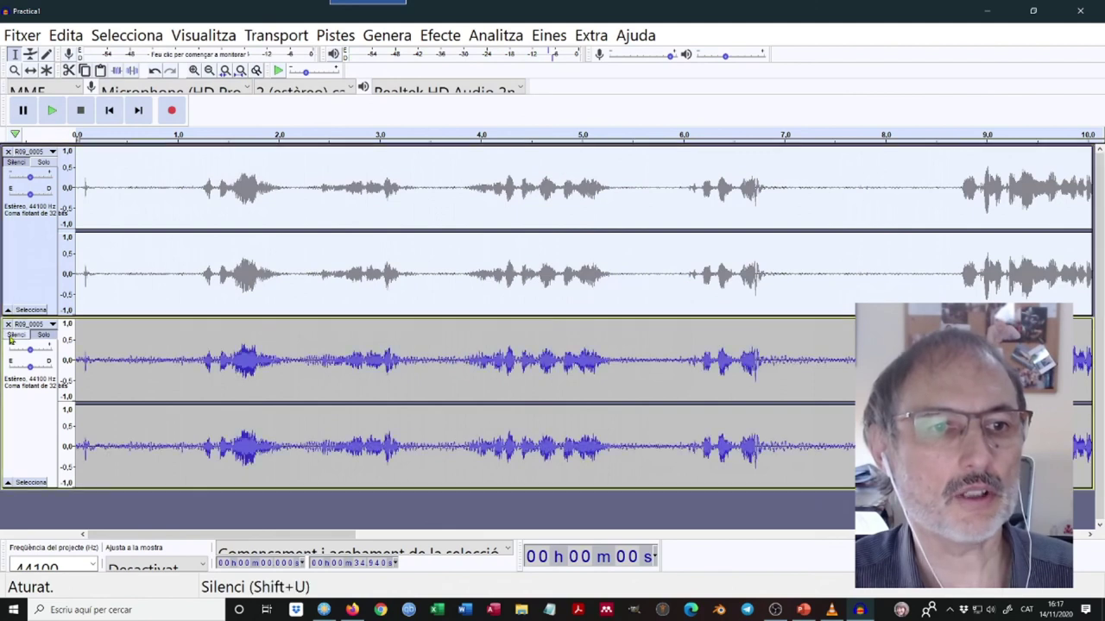
click(53, 112)
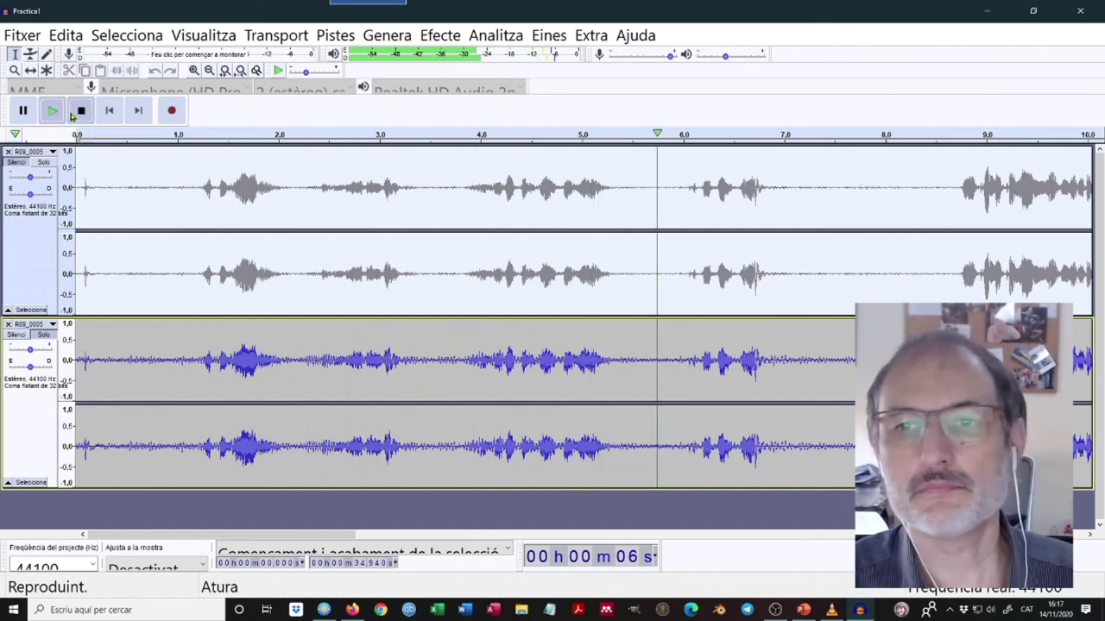
click(81, 110)
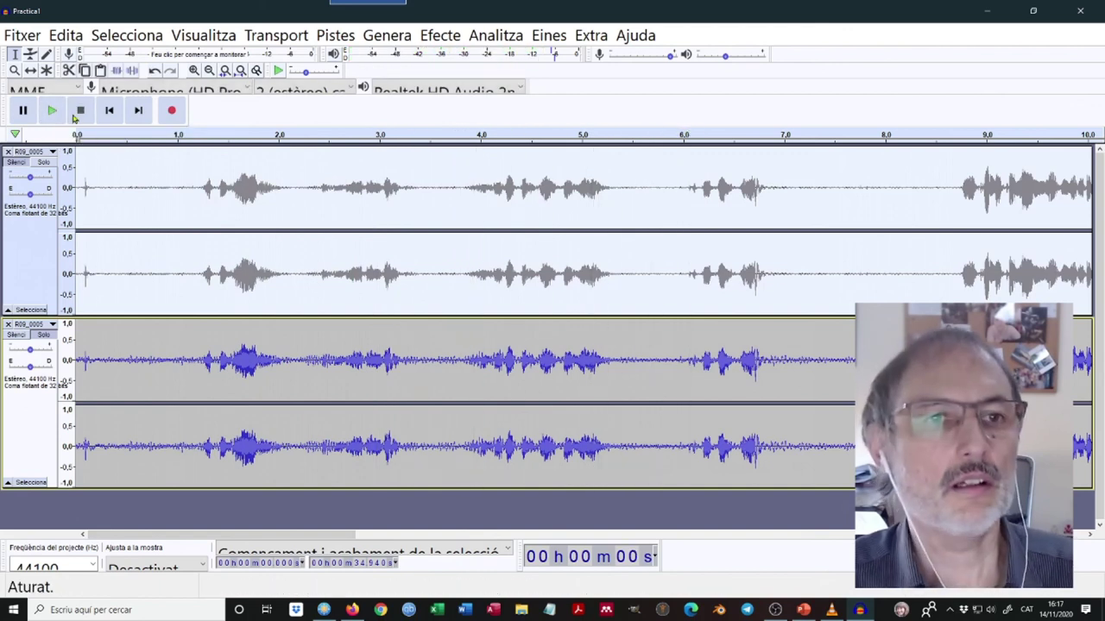
Mute the unfiltered duplicate again and unmute the noise-reduced upper track
click(16, 334)
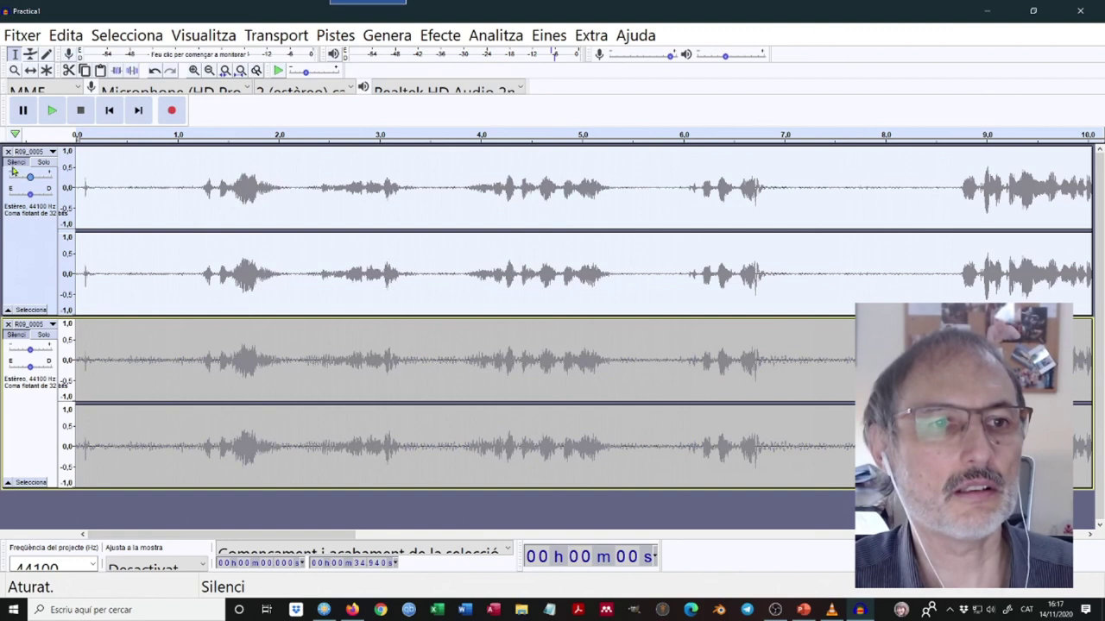
click(15, 335)
click(15, 335)
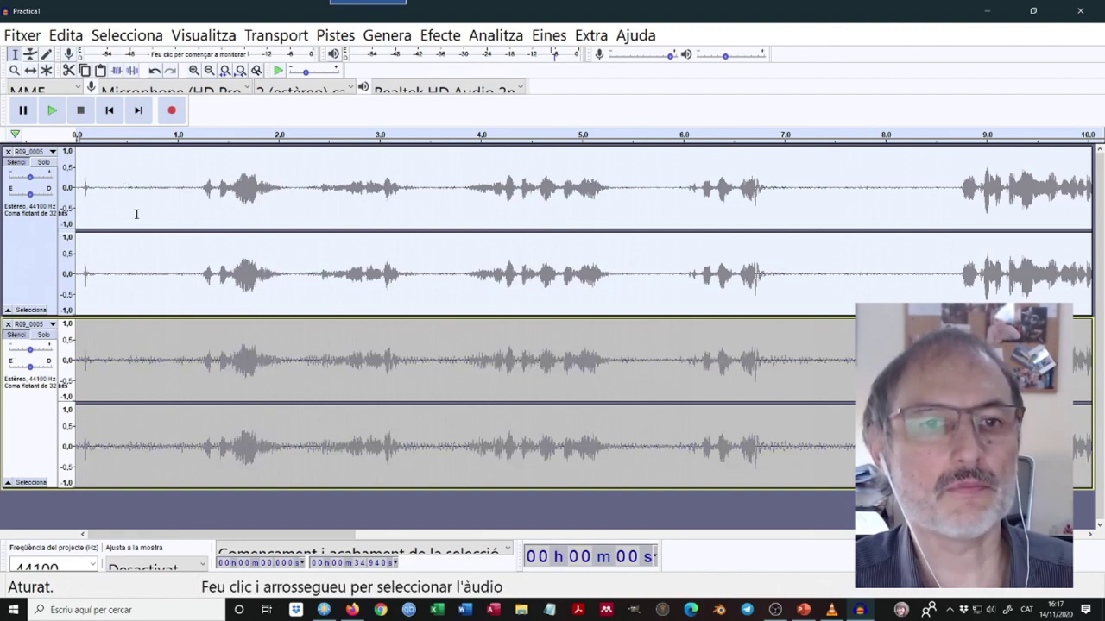
Capture a new noise profile from the upper track's fragment between about 6.93 and 8.68 seconds
click(363, 242)
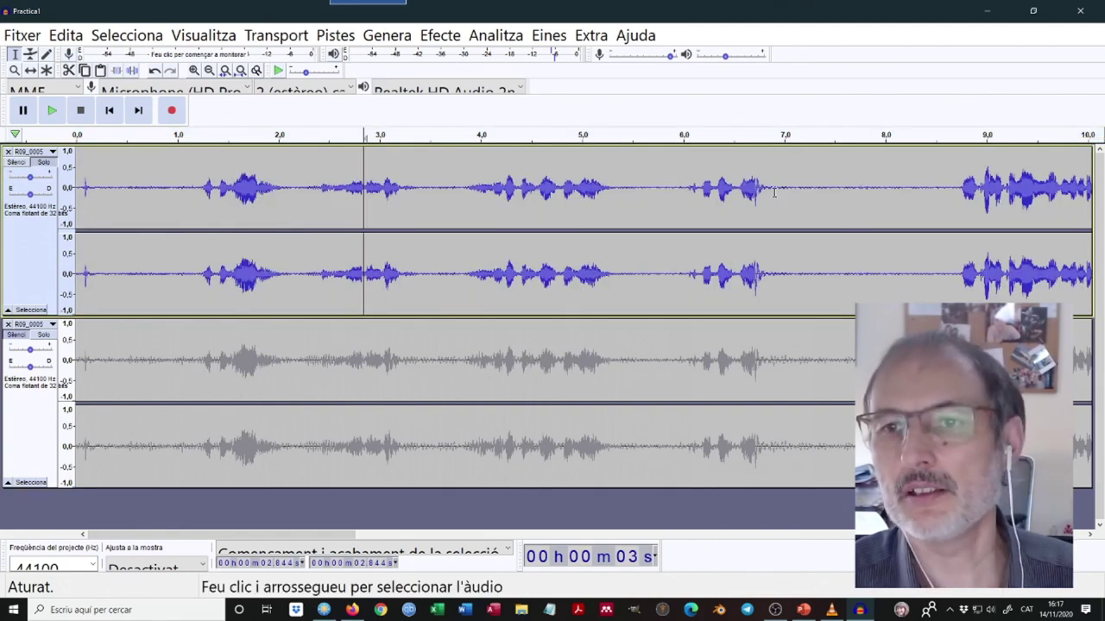
drag(776, 183, 953, 183)
click(442, 37)
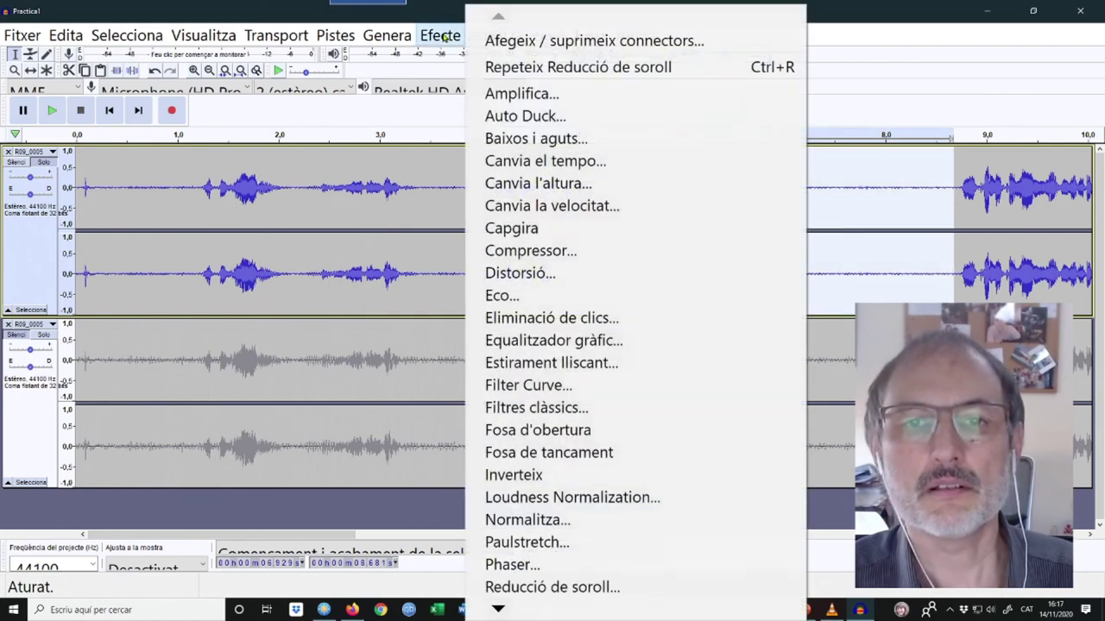
click(571, 586)
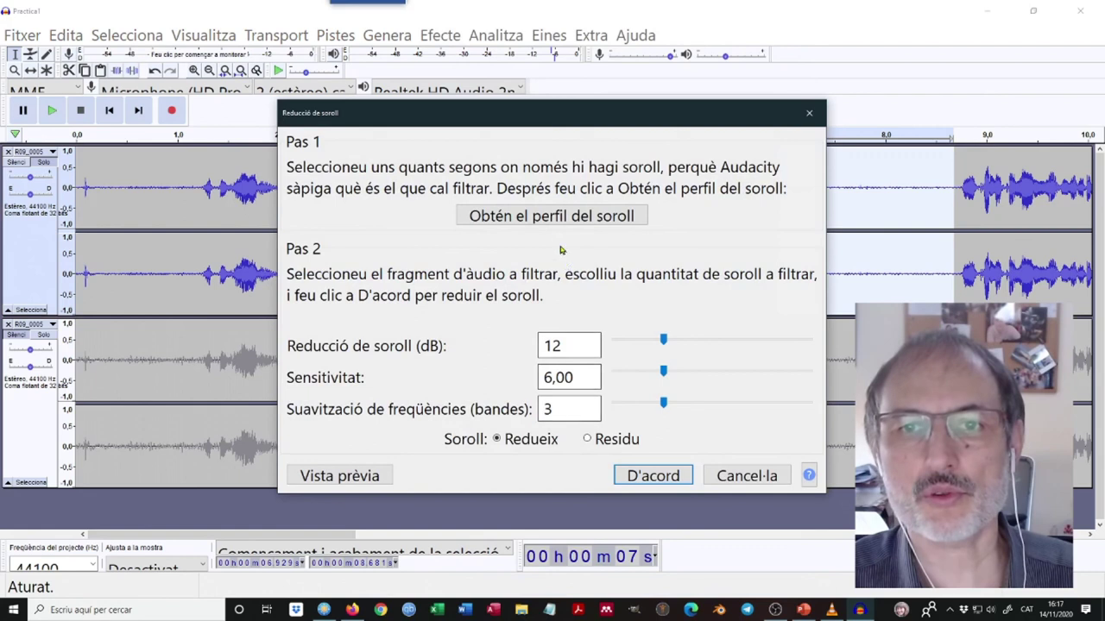
click(550, 216)
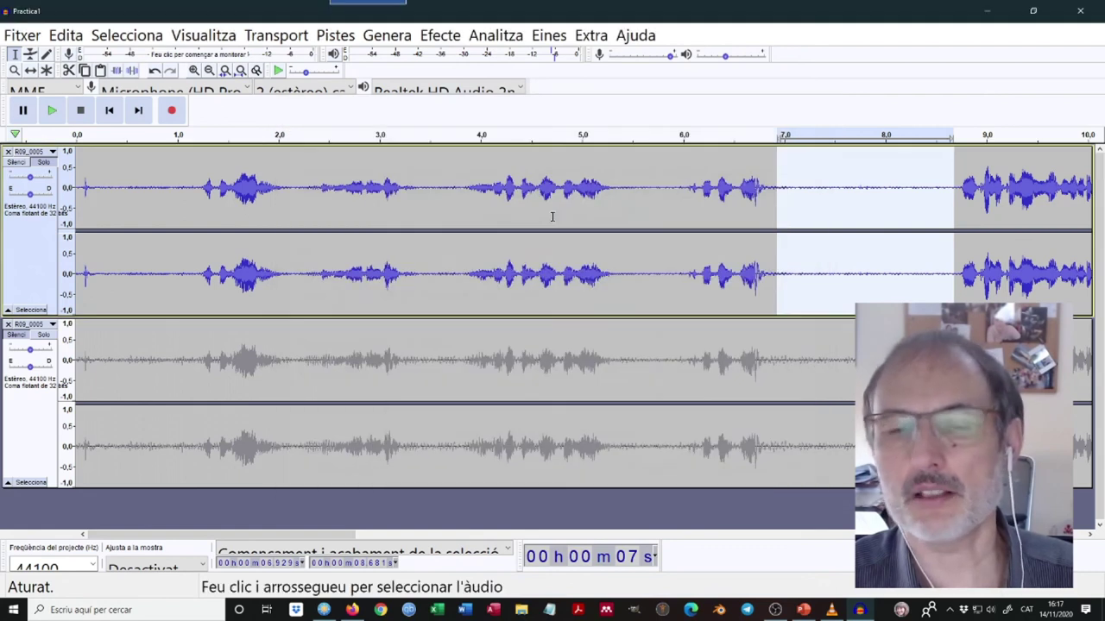
Apply a second Reducció de soroll pass to the whole upper track, keeping 12 dB, sensitivity 6,00 and 3 bands
click(33, 247)
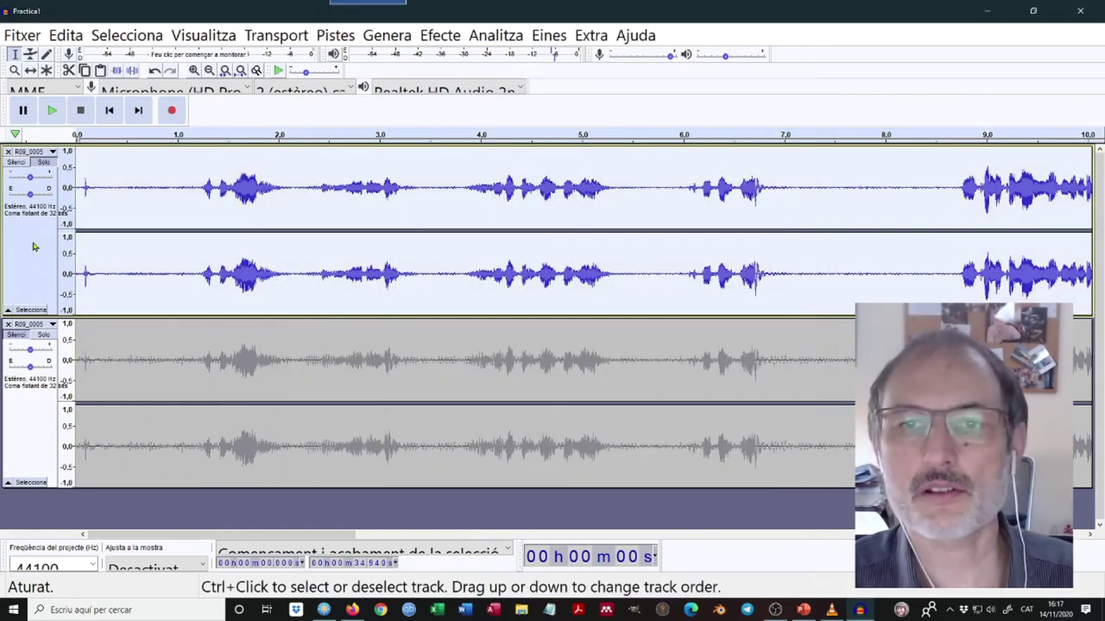
click(430, 38)
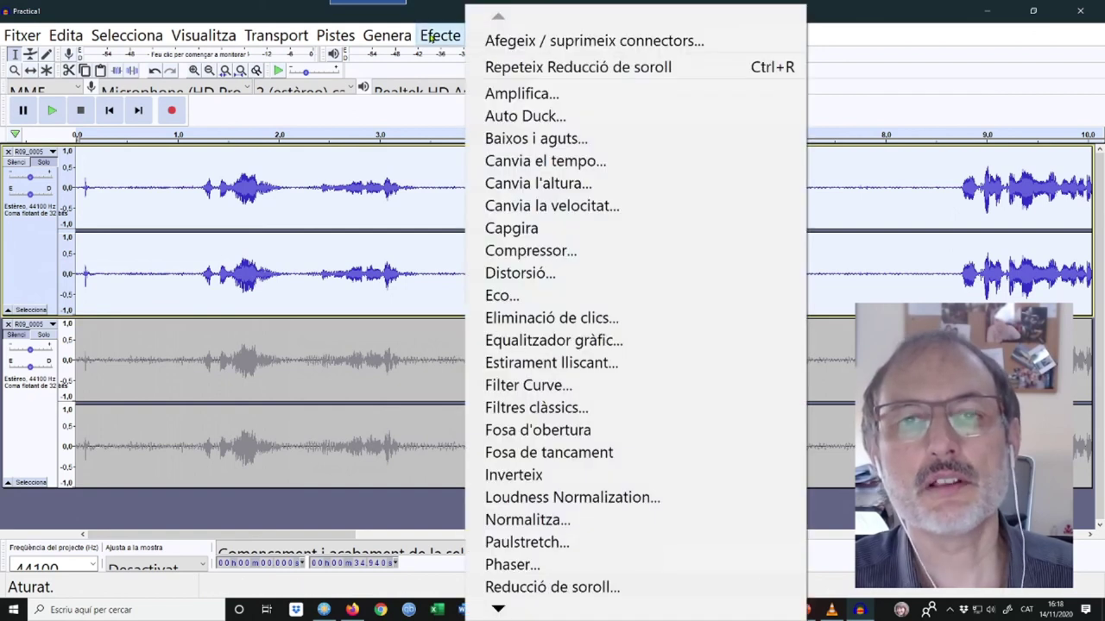
click(573, 587)
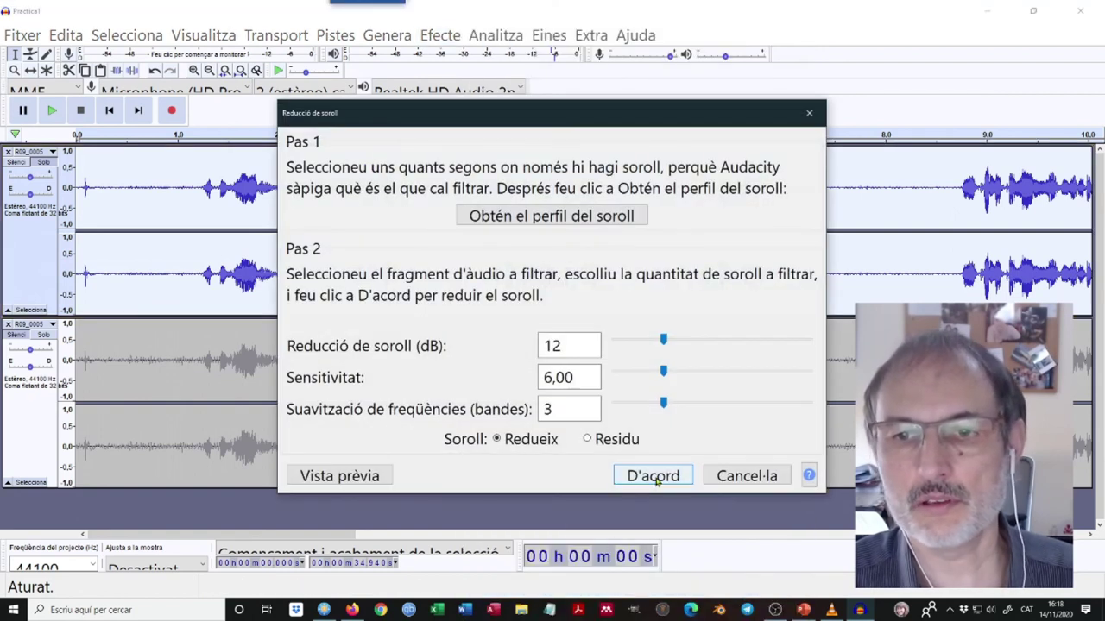
click(654, 477)
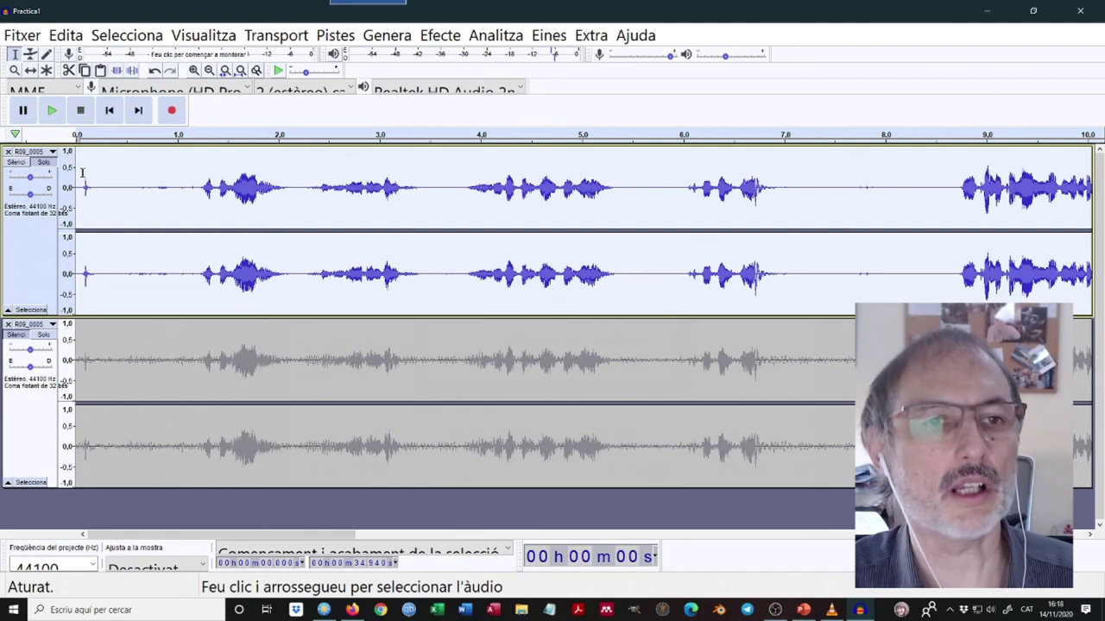
Play the noise-reduced upper track twice from the start to check the second noise reduction pass
click(49, 112)
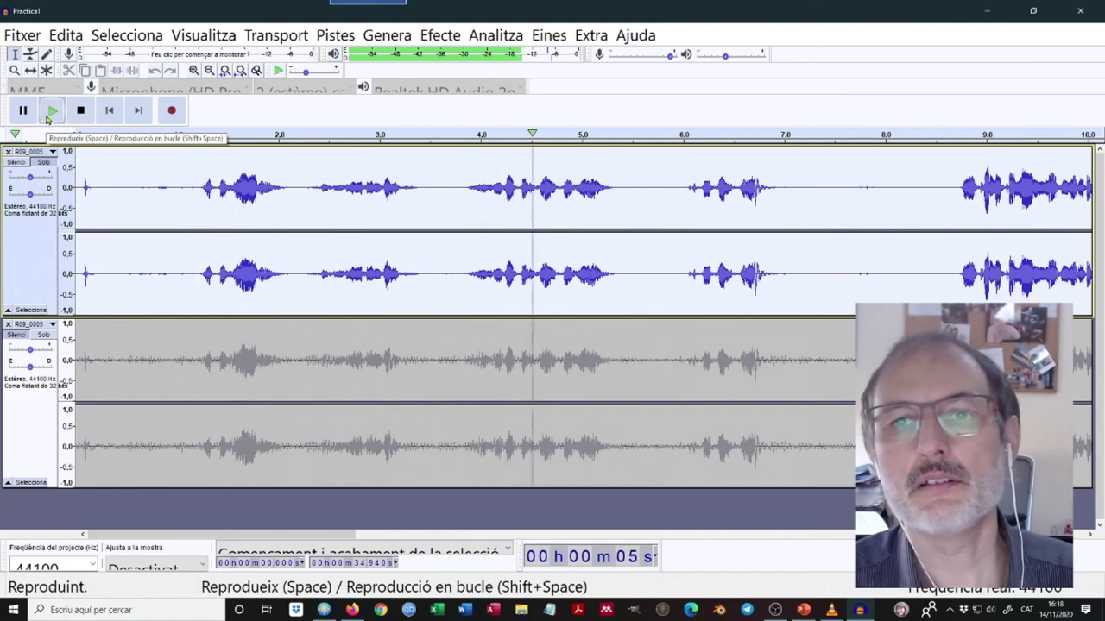
click(80, 109)
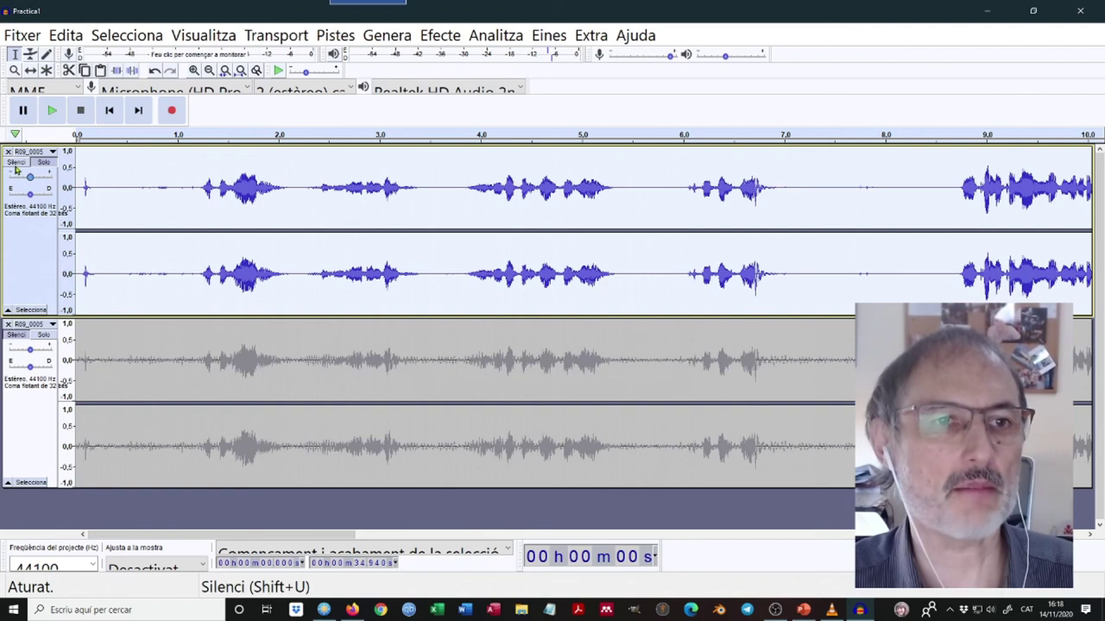
click(53, 111)
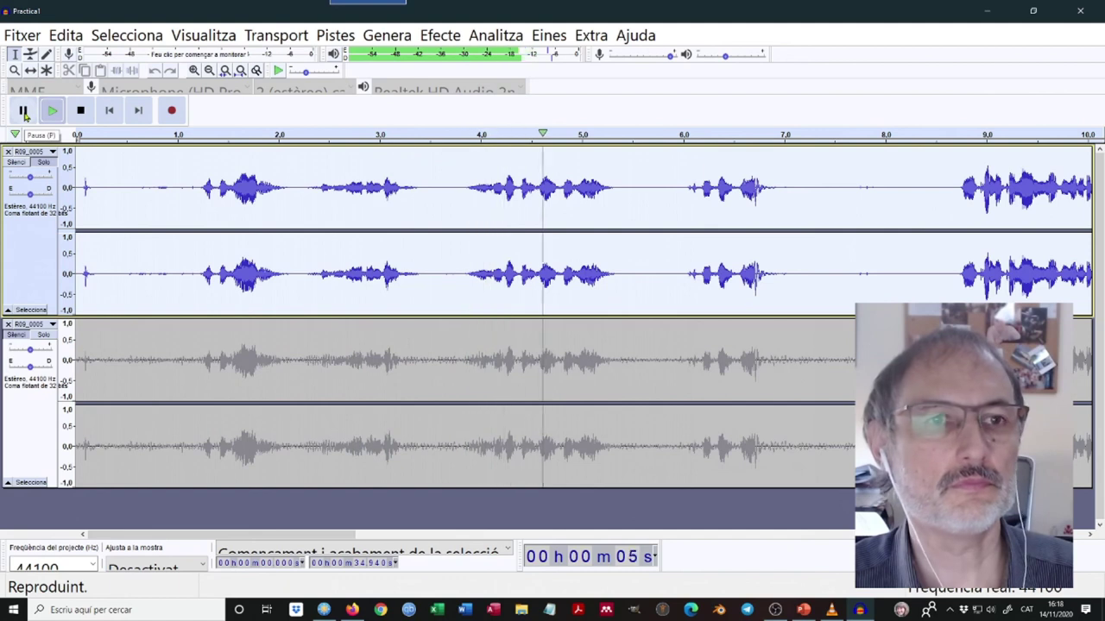
click(24, 111)
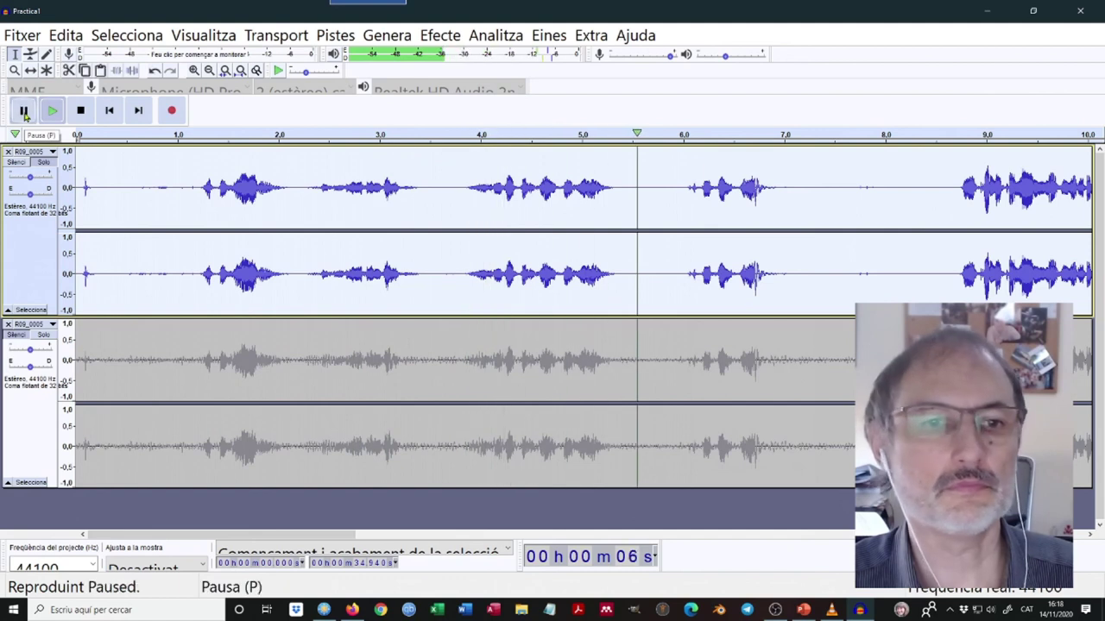
Mute the noise-reduced upper track, unmute the unfiltered duplicate and play it for comparison
click(16, 162)
click(16, 334)
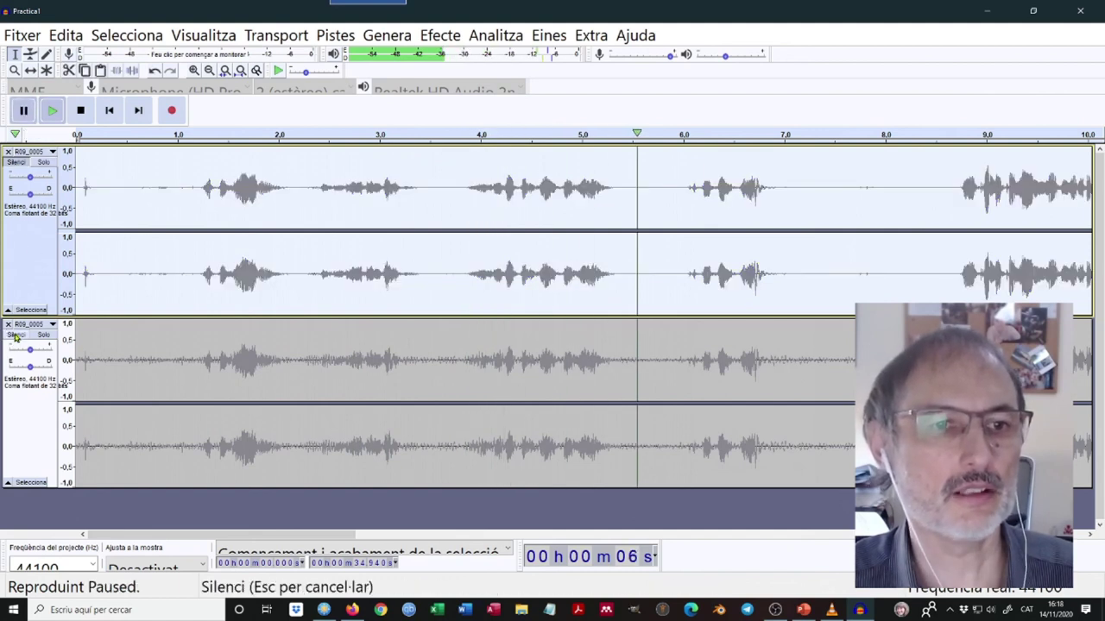
click(53, 110)
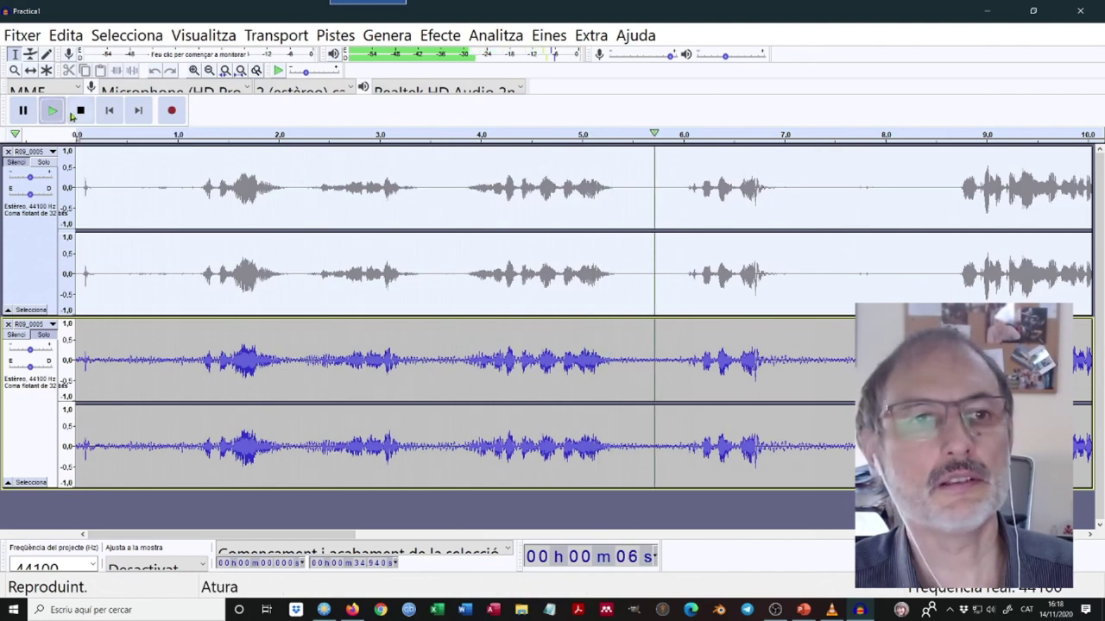
click(80, 110)
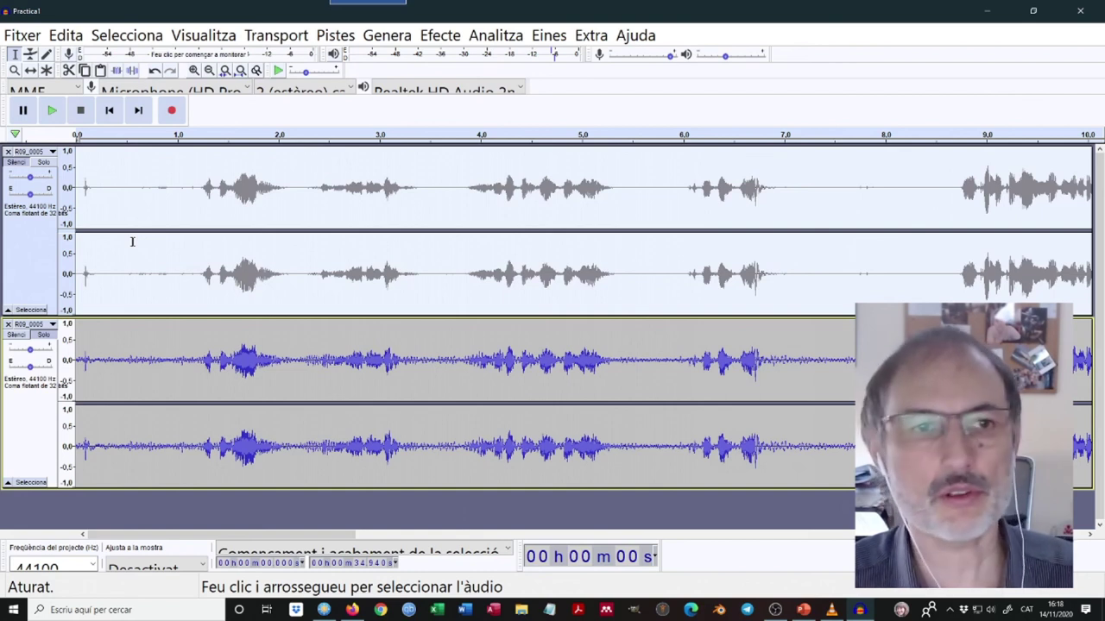
Mute and delete the unfiltered duplicate track, then unmute the remaining noise-reduced track
click(99, 195)
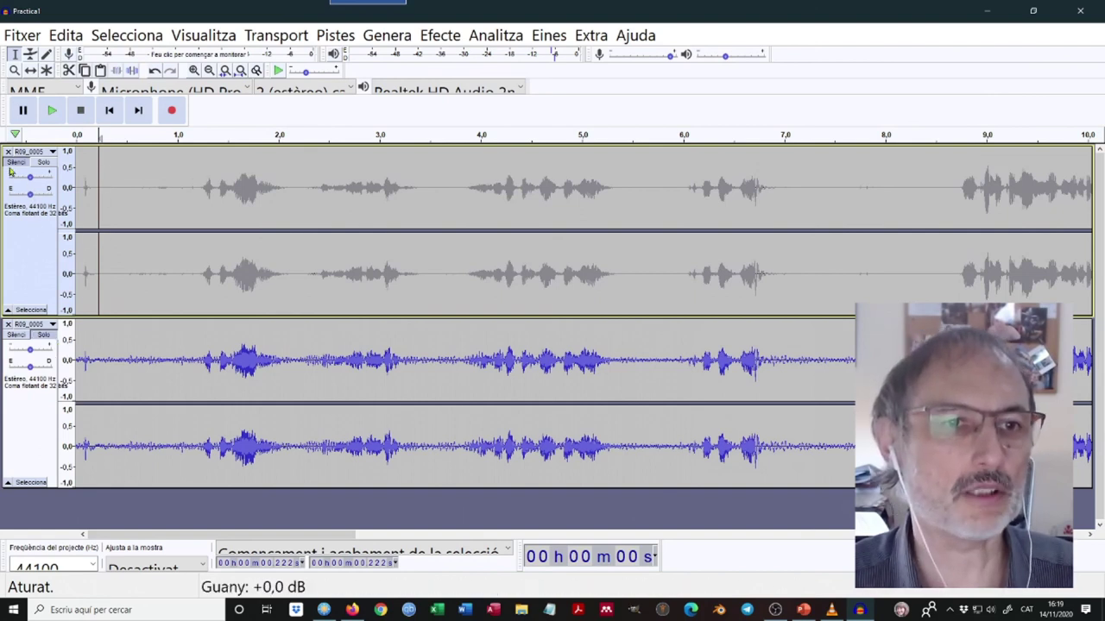
click(15, 334)
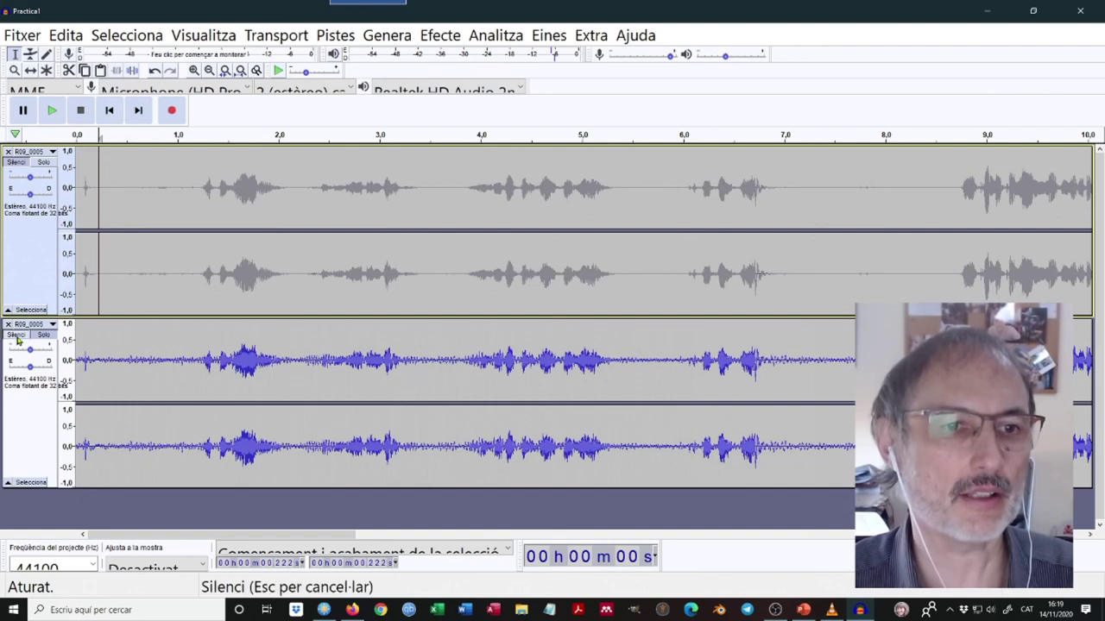
click(28, 411)
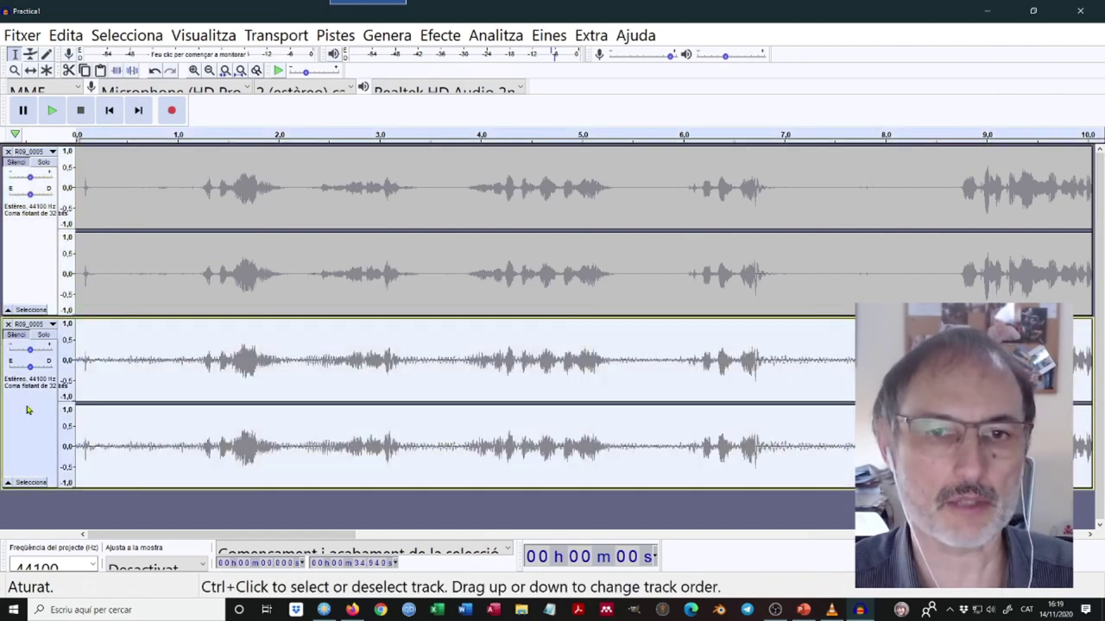
click(331, 36)
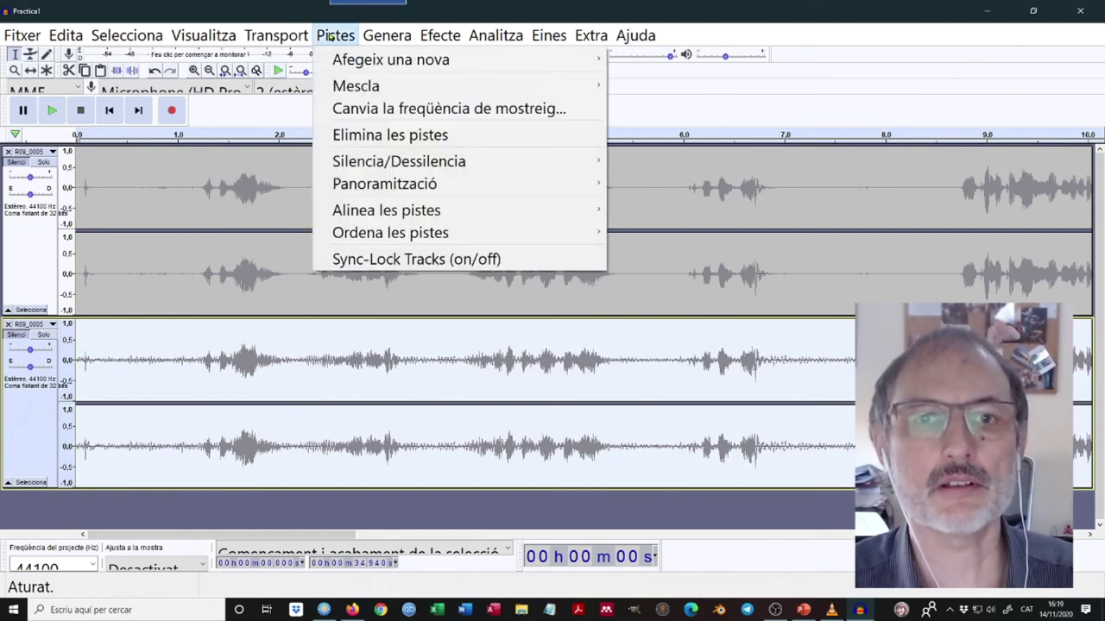
click(369, 135)
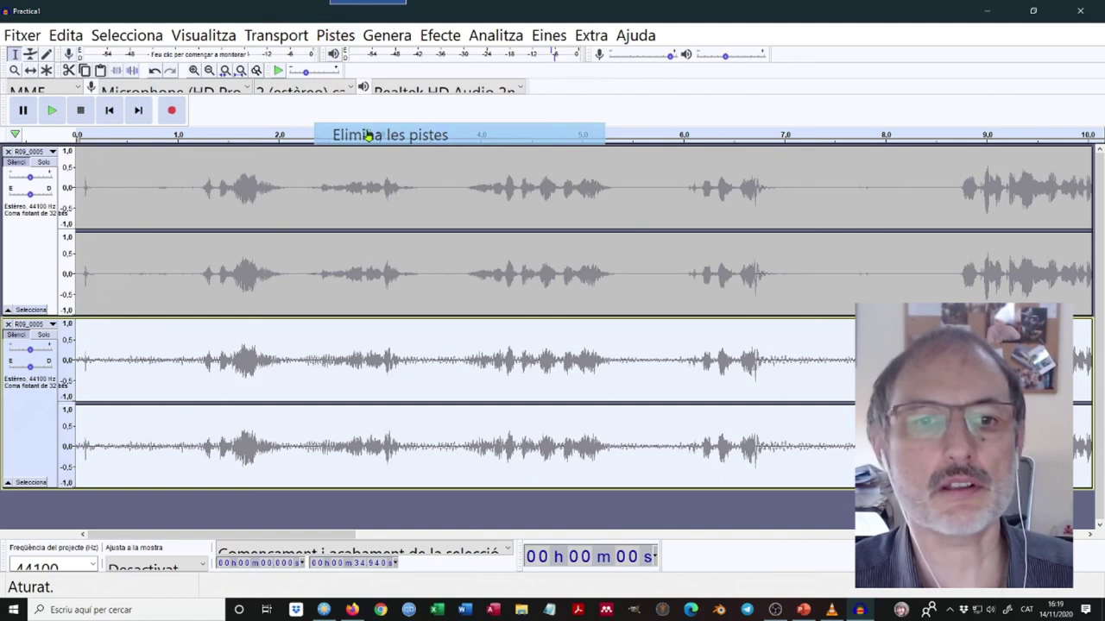
click(12, 162)
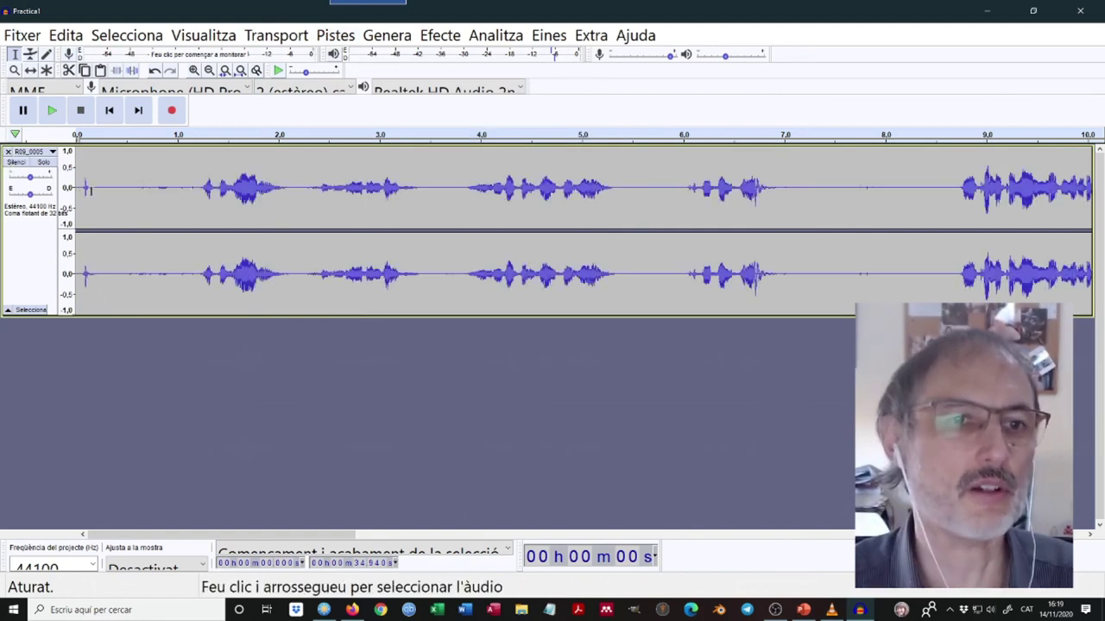
Select the short noise peak between about 0.068 and 0.154 seconds and play it repeatedly
drag(91, 188, 83, 191)
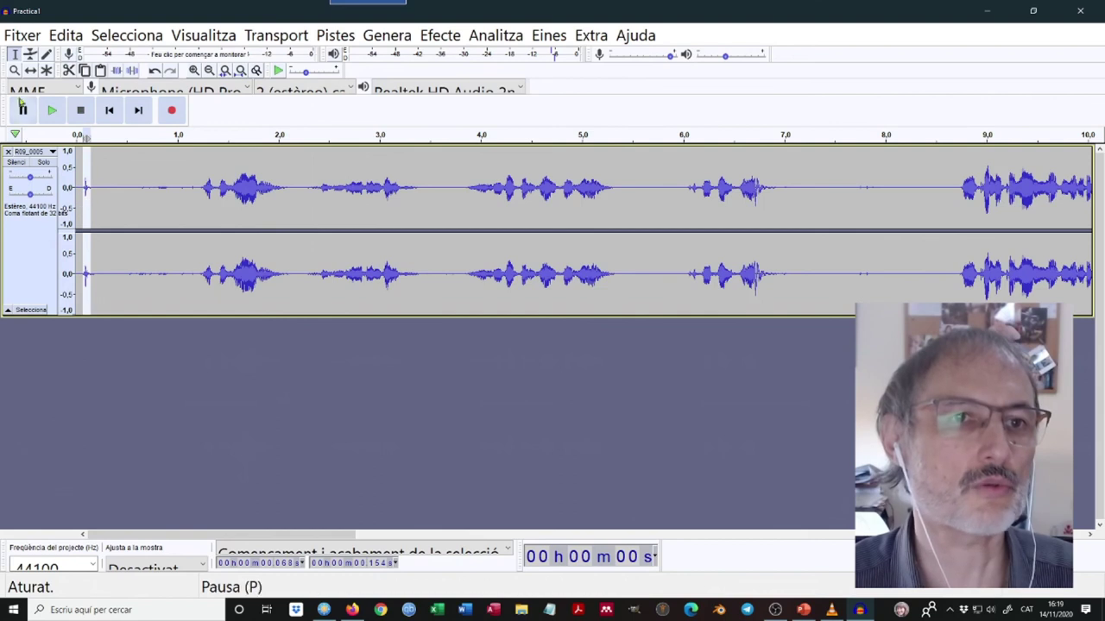
click(50, 112)
click(49, 113)
click(50, 112)
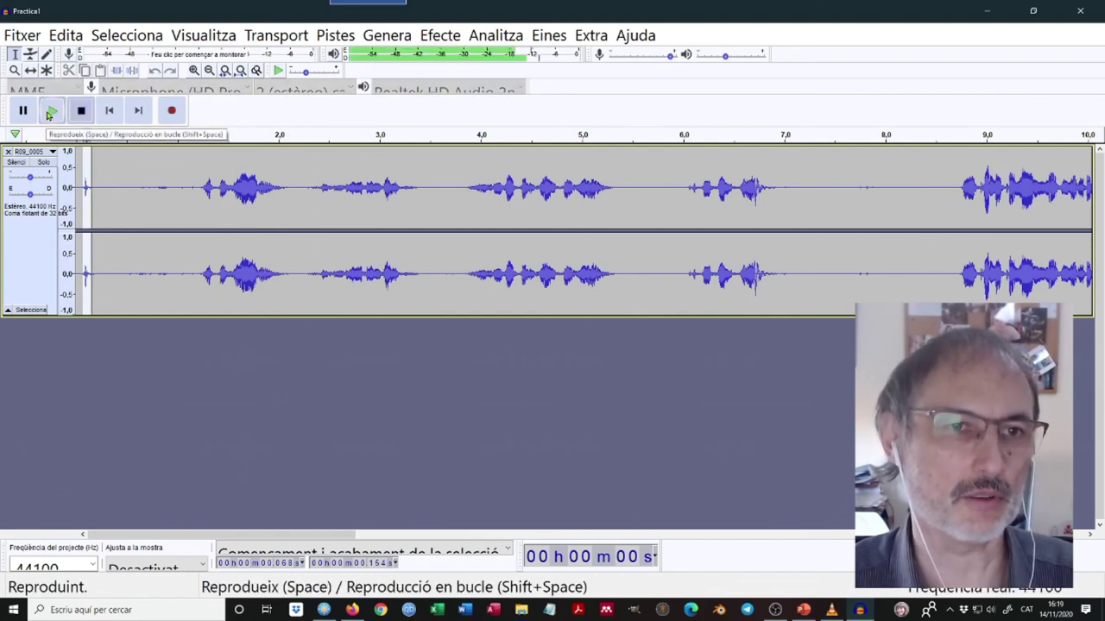
click(50, 112)
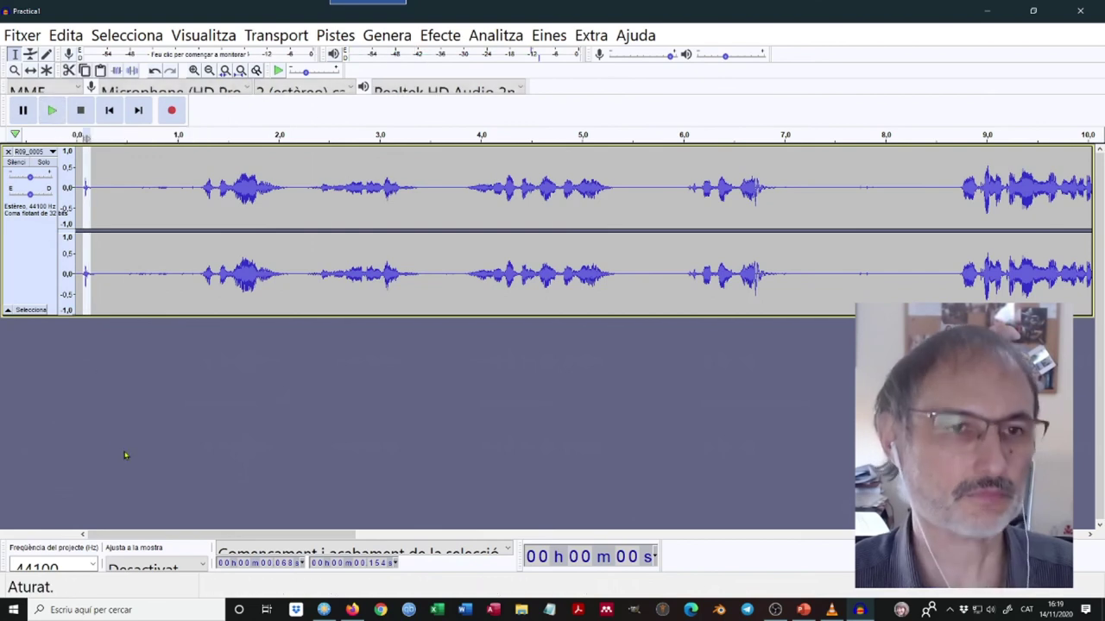
Replace the noise peak between about 0.068 and 0.171 seconds with generated silence, keeping the selection's duration
click(93, 183)
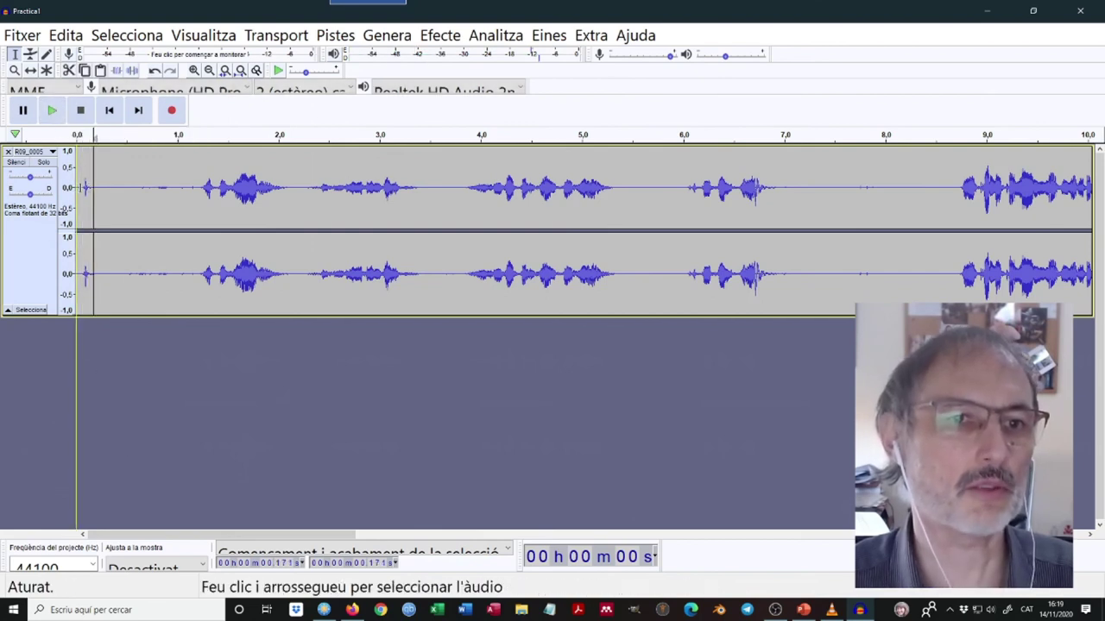
drag(83, 187, 94, 187)
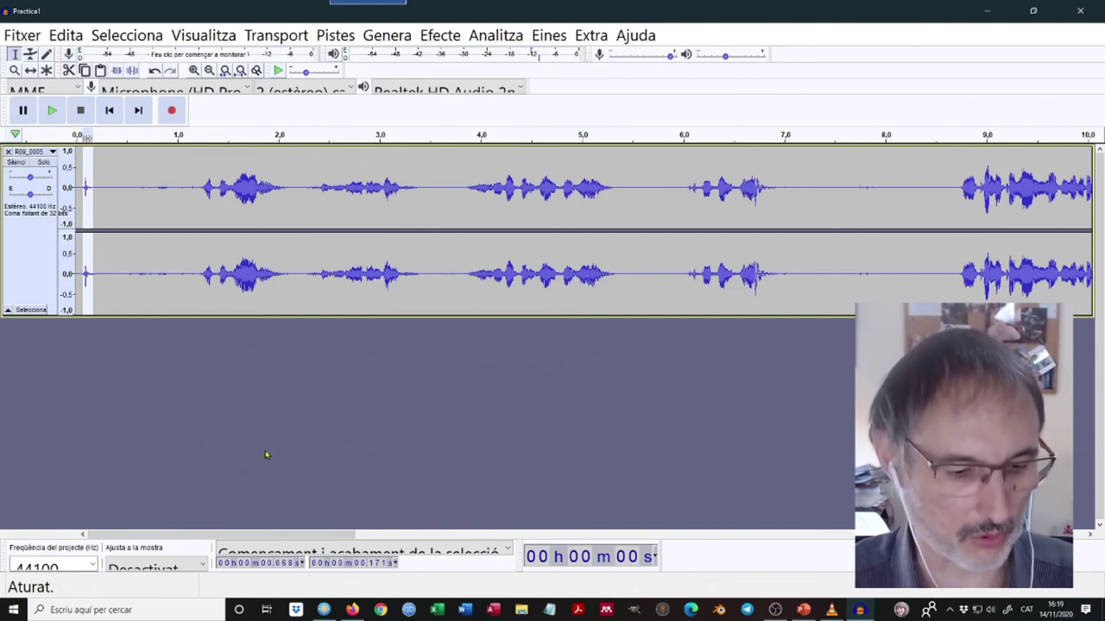
click(68, 35)
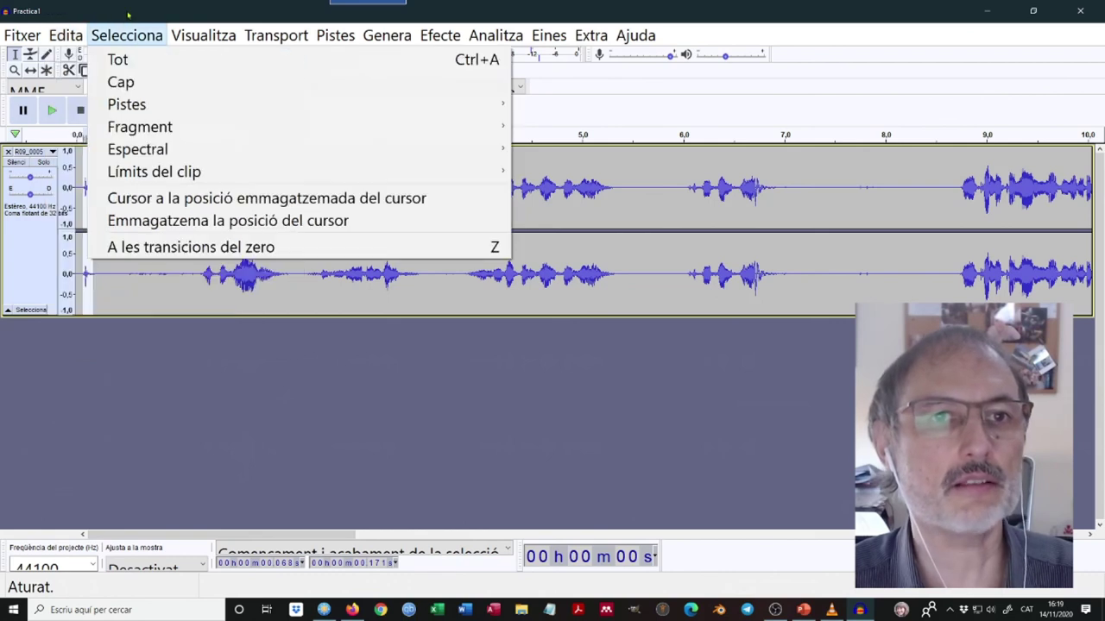
click(159, 201)
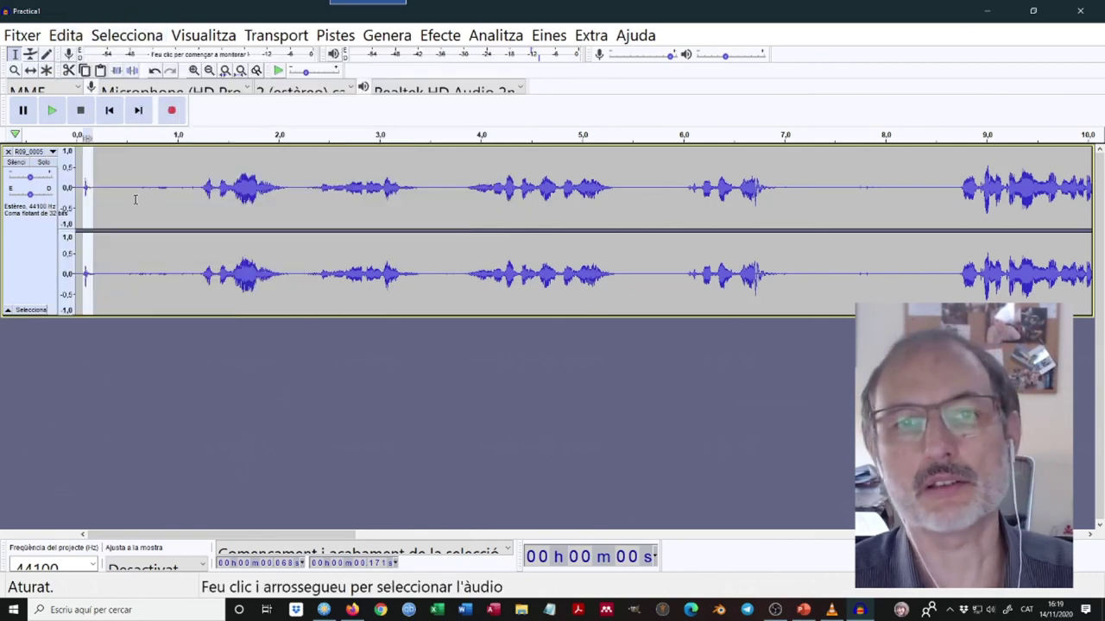
click(384, 36)
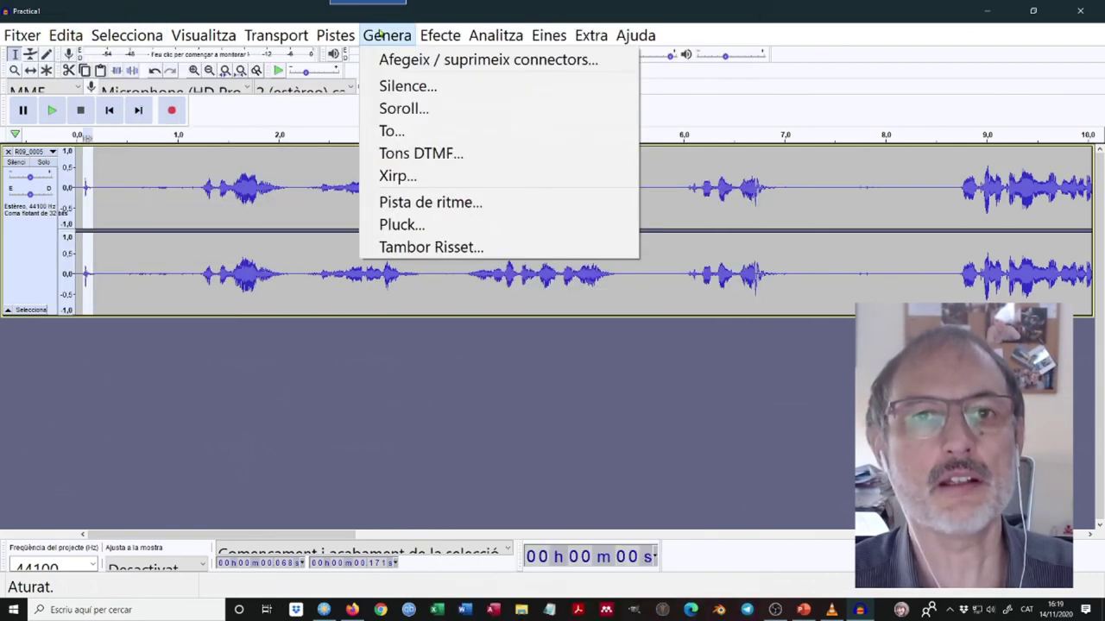
click(380, 35)
click(380, 35)
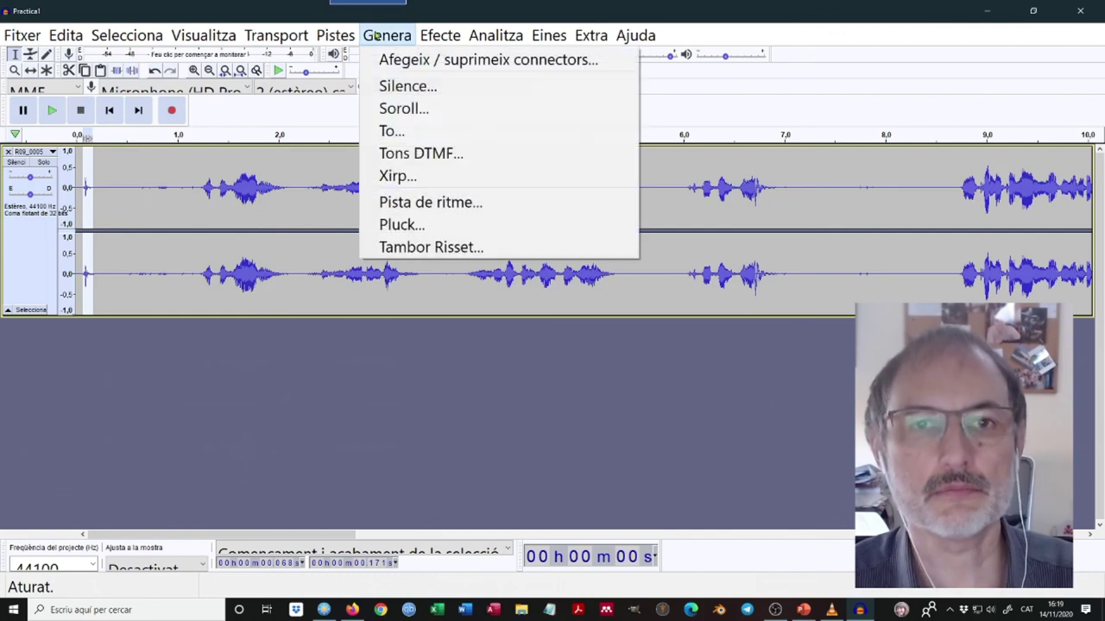
click(386, 86)
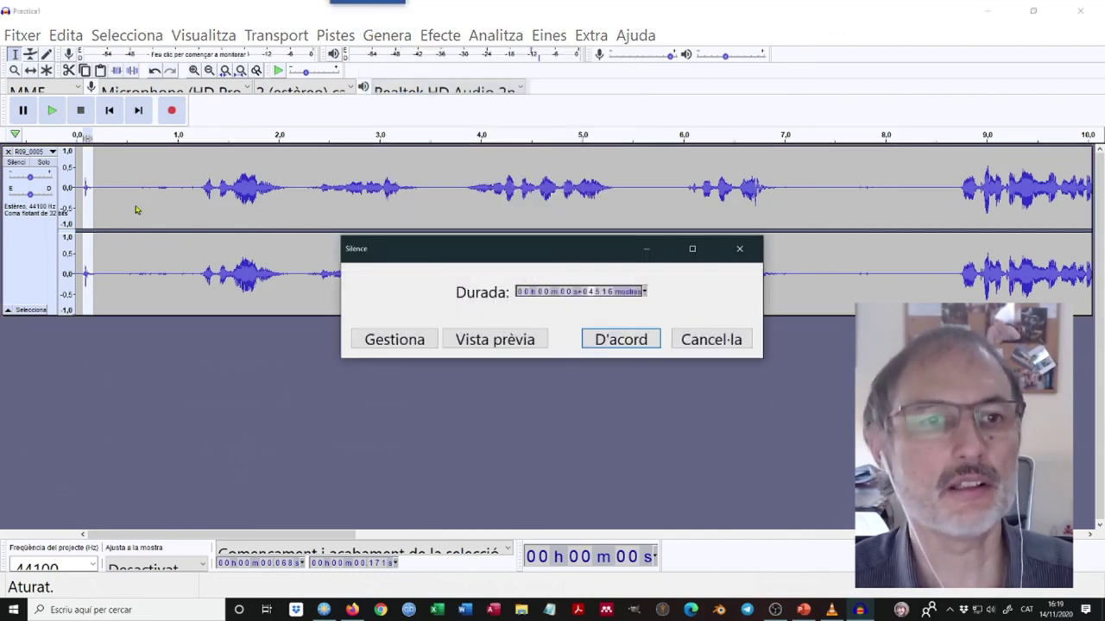
click(609, 336)
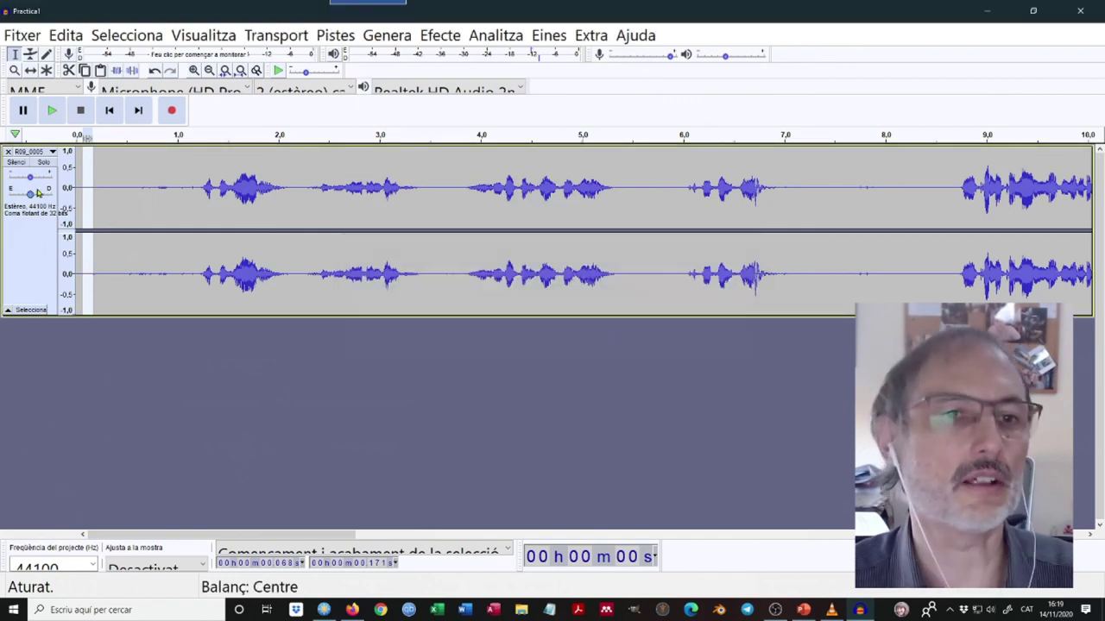
Examine the pauses between phrases in the track's first 8 seconds for remaining noise
click(82, 190)
click(167, 194)
click(319, 179)
click(478, 190)
click(659, 190)
click(809, 177)
click(846, 204)
click(885, 183)
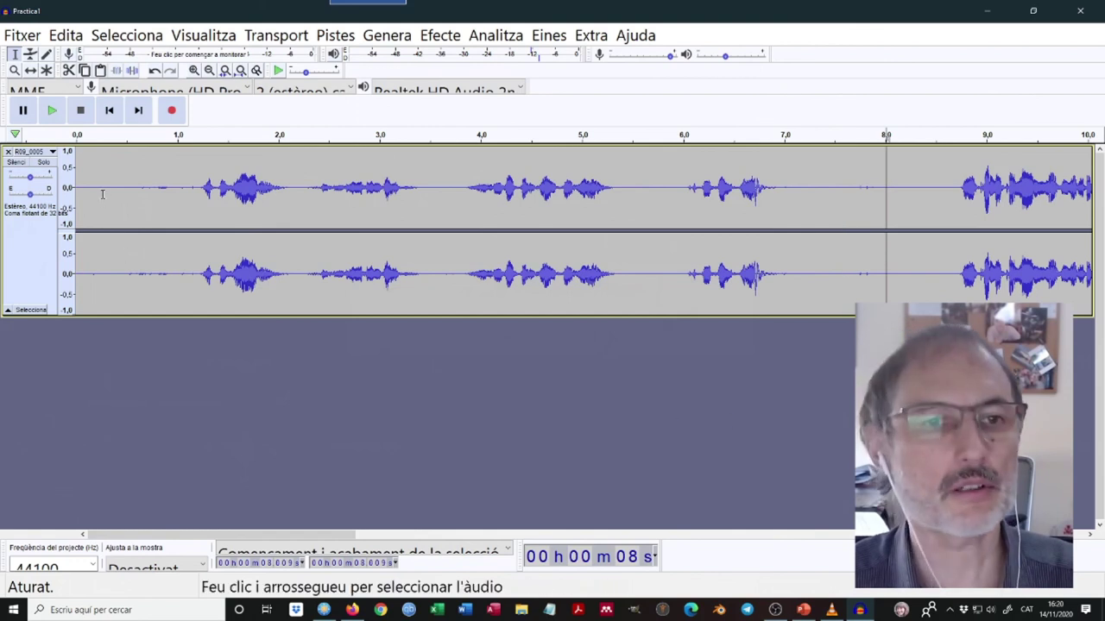
Play the cleaned track from about 0.86 seconds and pause it at about 8 seconds
click(163, 399)
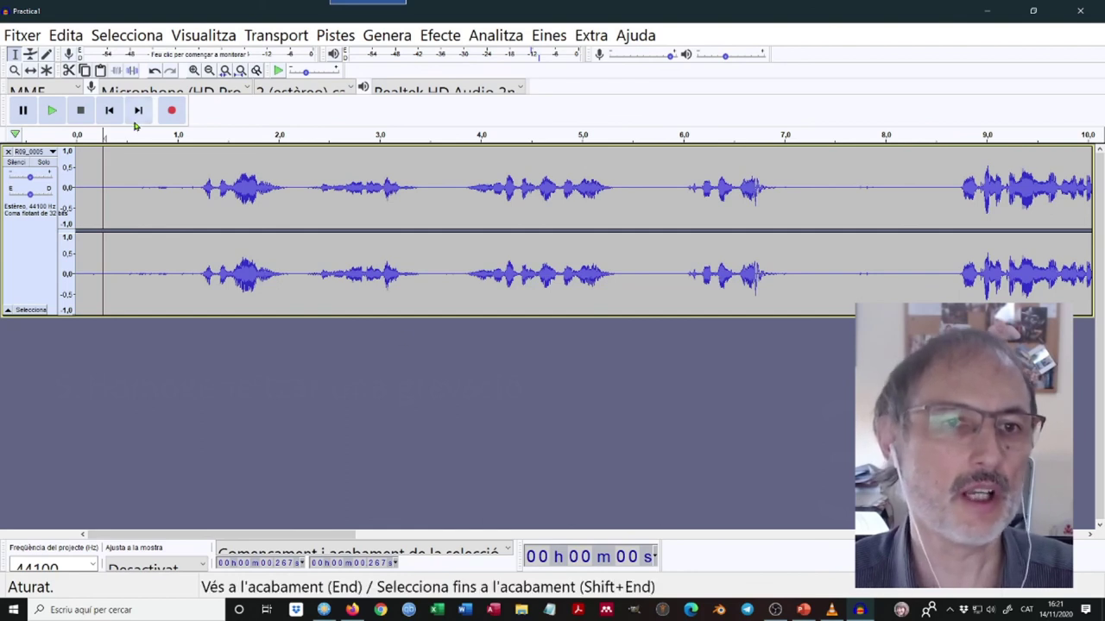
click(162, 190)
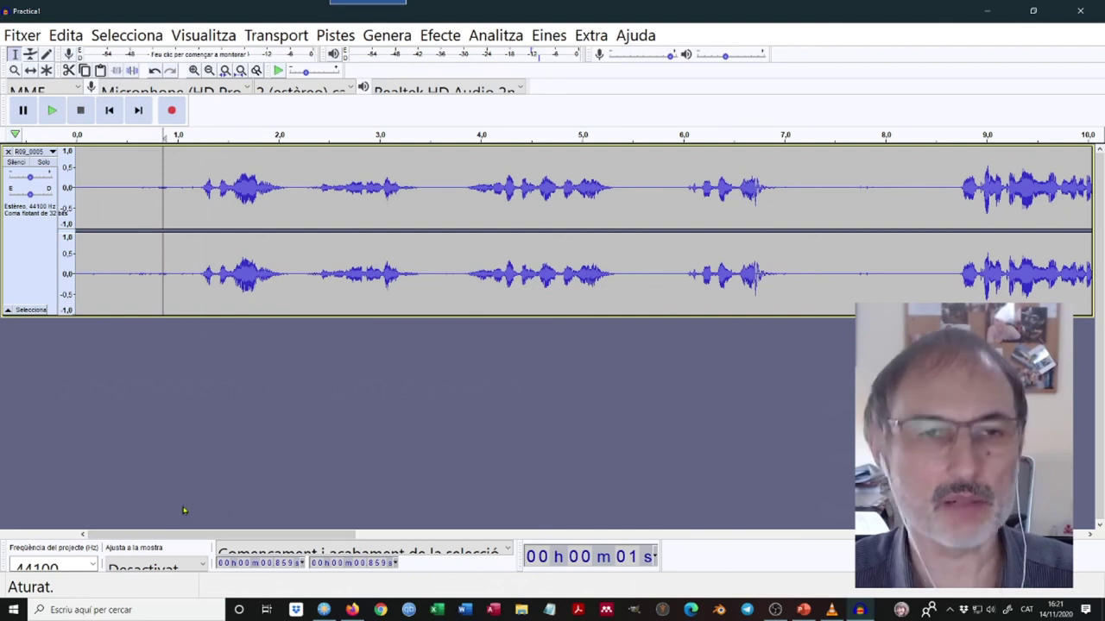
click(55, 110)
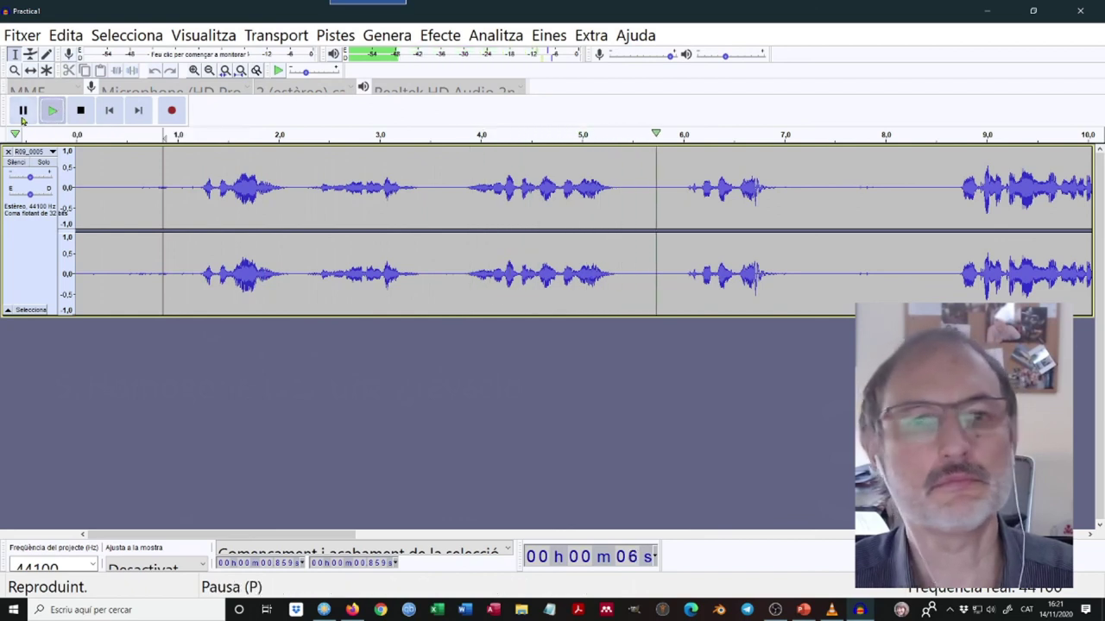
click(22, 117)
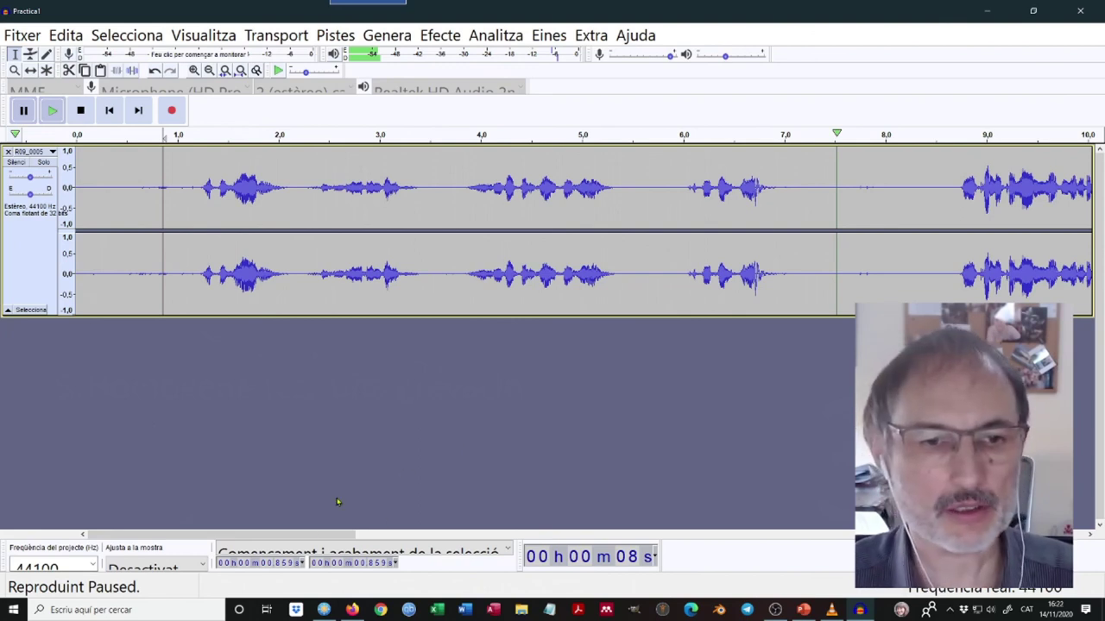
Play the cleaned track from about 18.9 seconds, pause at about 25 seconds and return to its beginning
drag(306, 537, 777, 513)
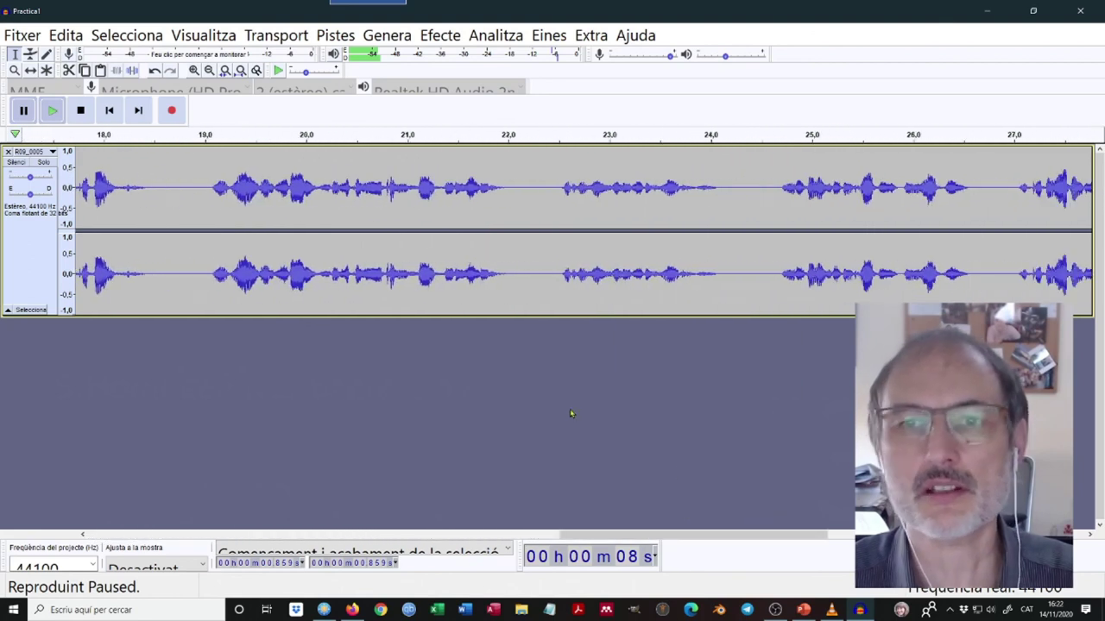
click(422, 184)
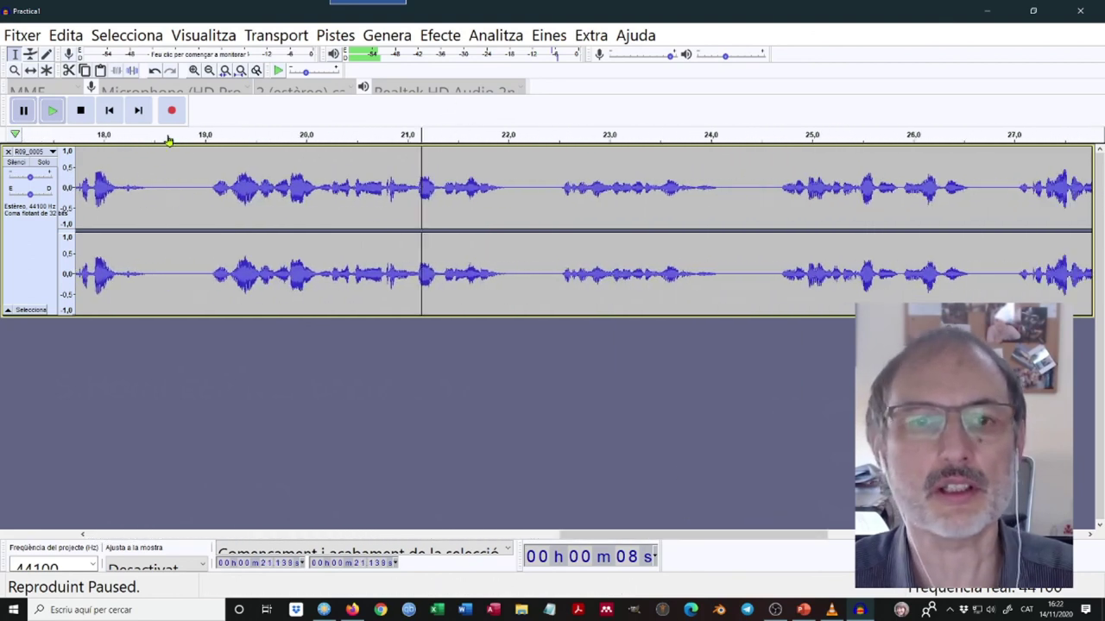
click(49, 111)
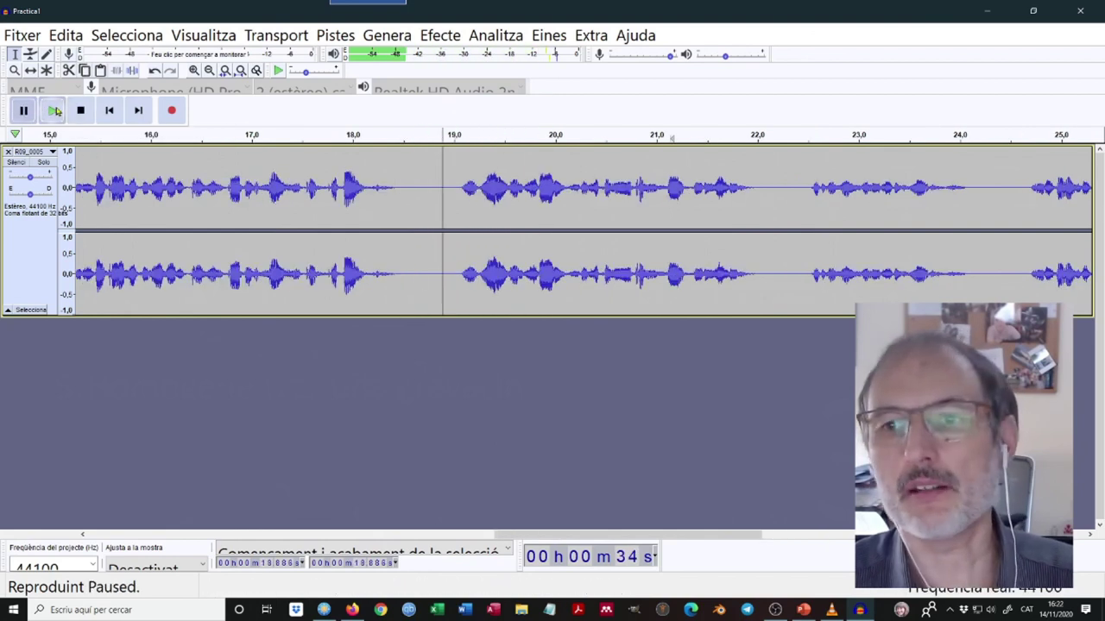
click(55, 111)
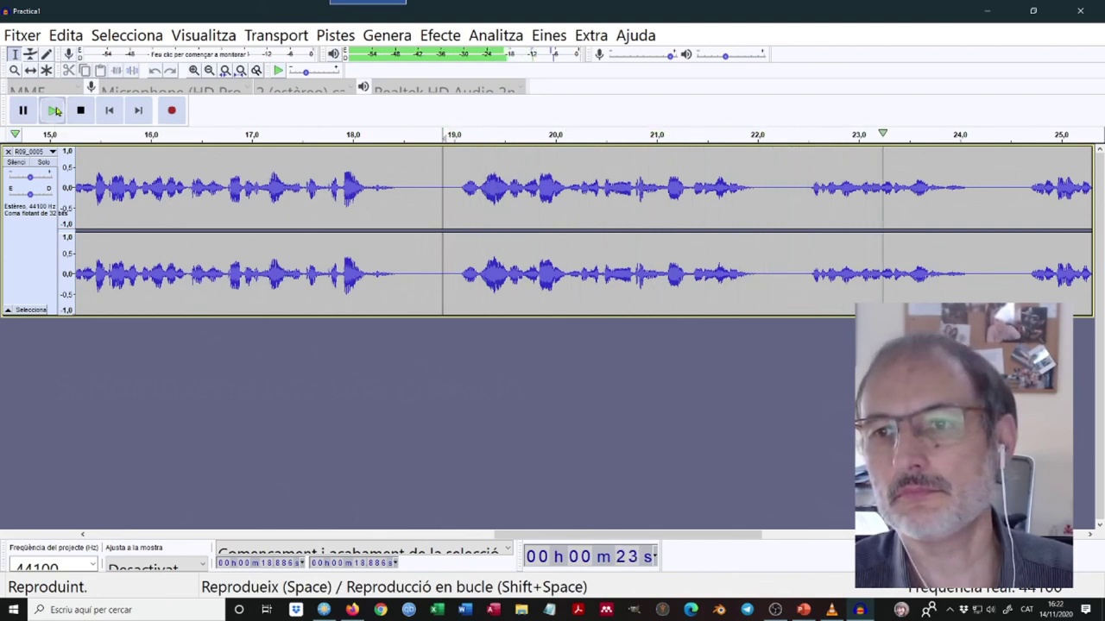
click(28, 114)
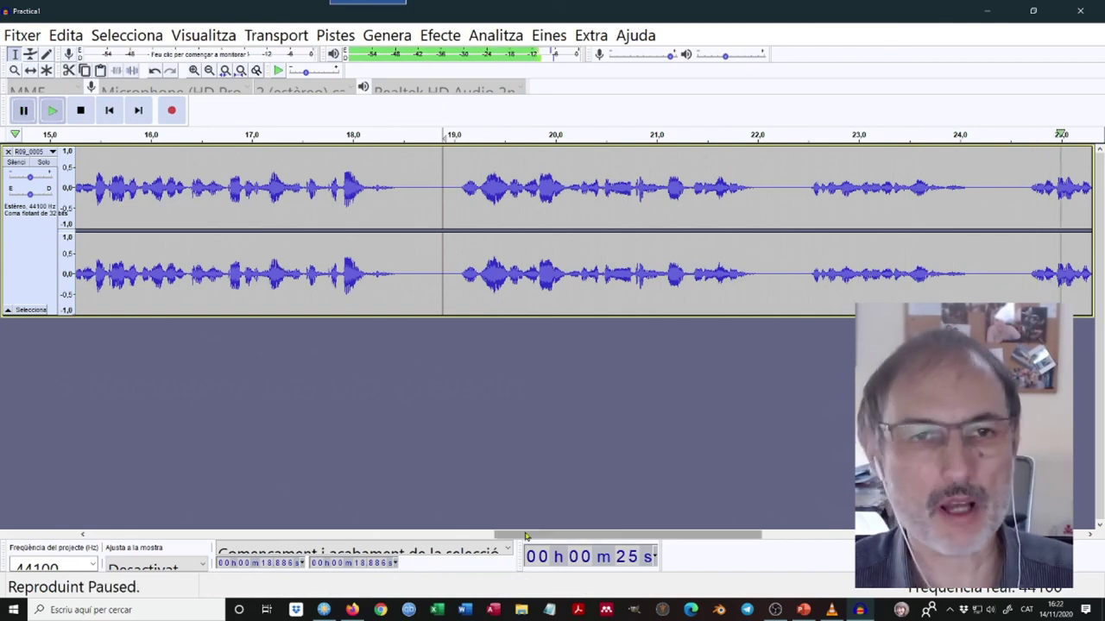
drag(525, 536, 127, 540)
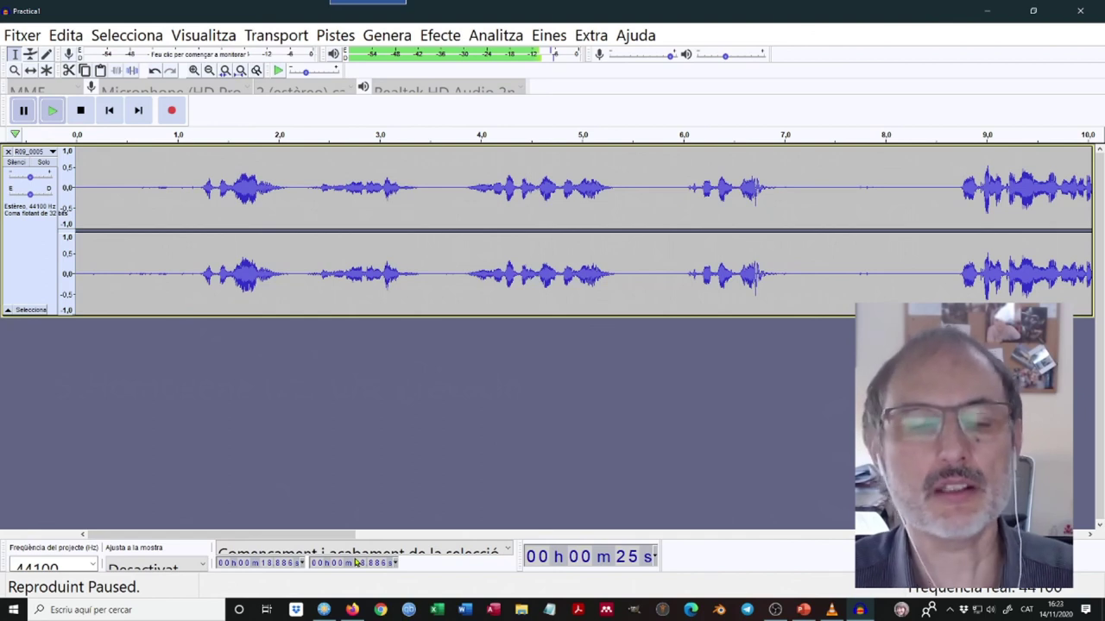
Compress the whole track with a -12 dB threshold, -40 dB noise floor, 2:1 ratio, 0.20 s attack, 1.0 s release and make-up gain
key(ctrl+a)
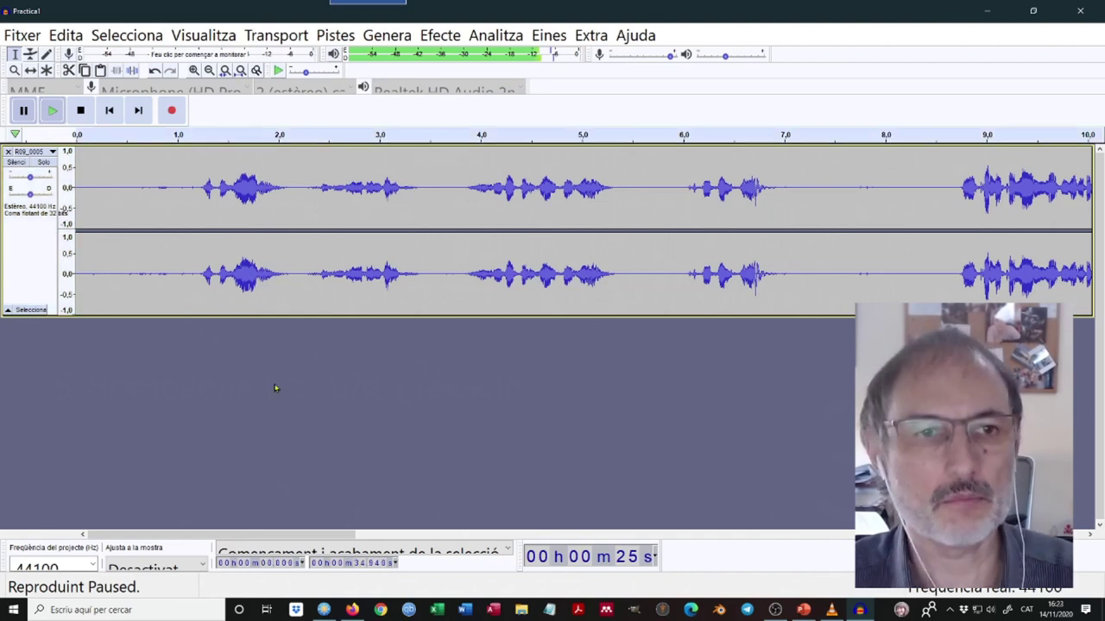
click(33, 246)
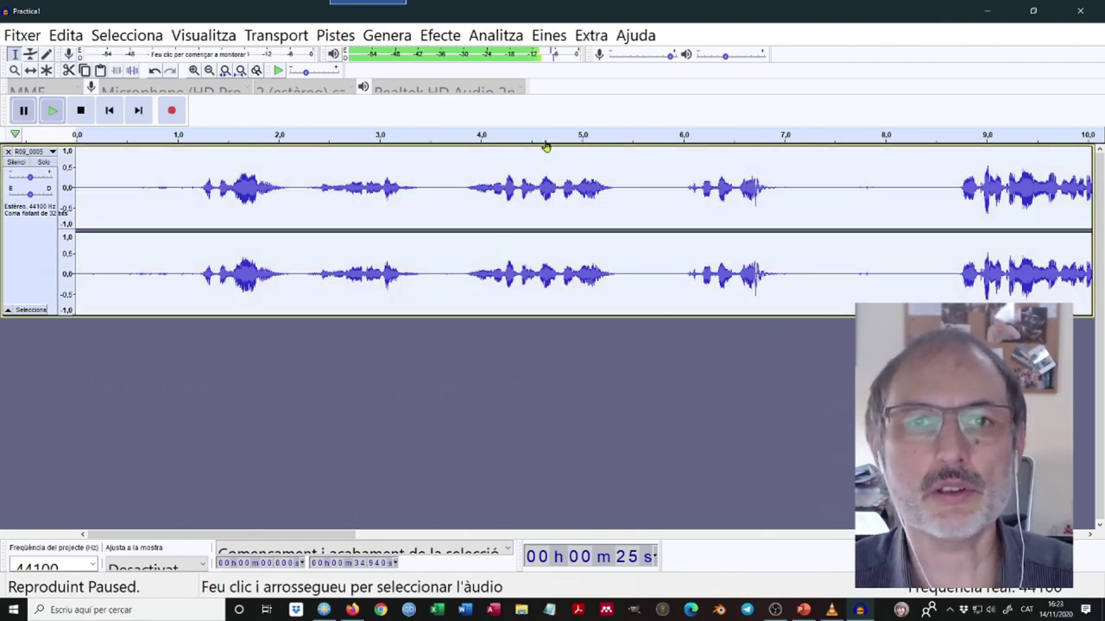
key(space)
click(455, 39)
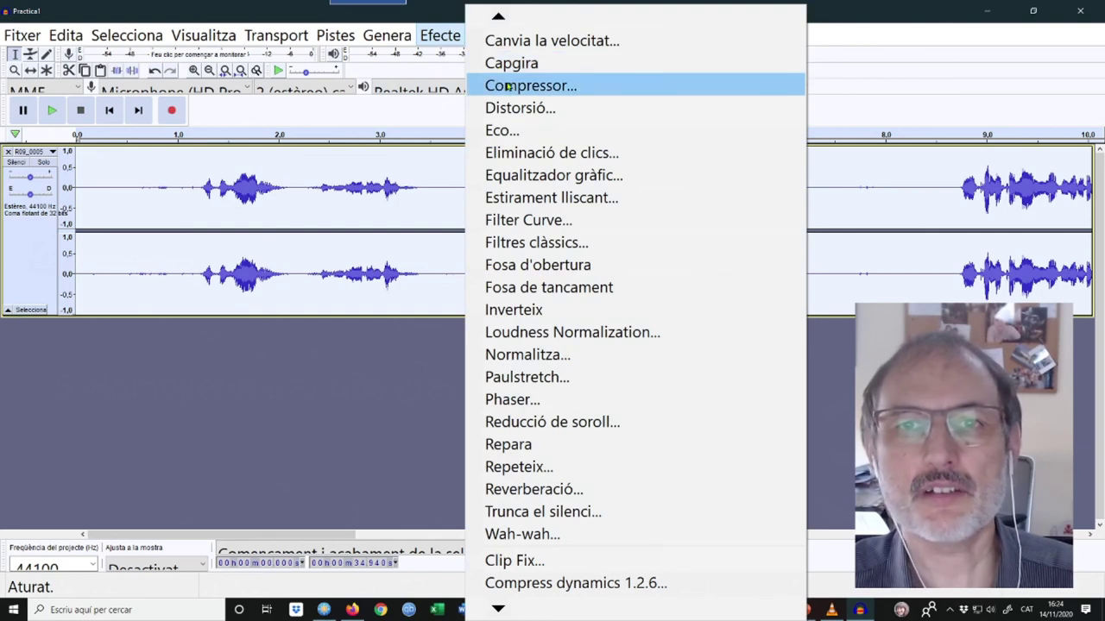
click(509, 86)
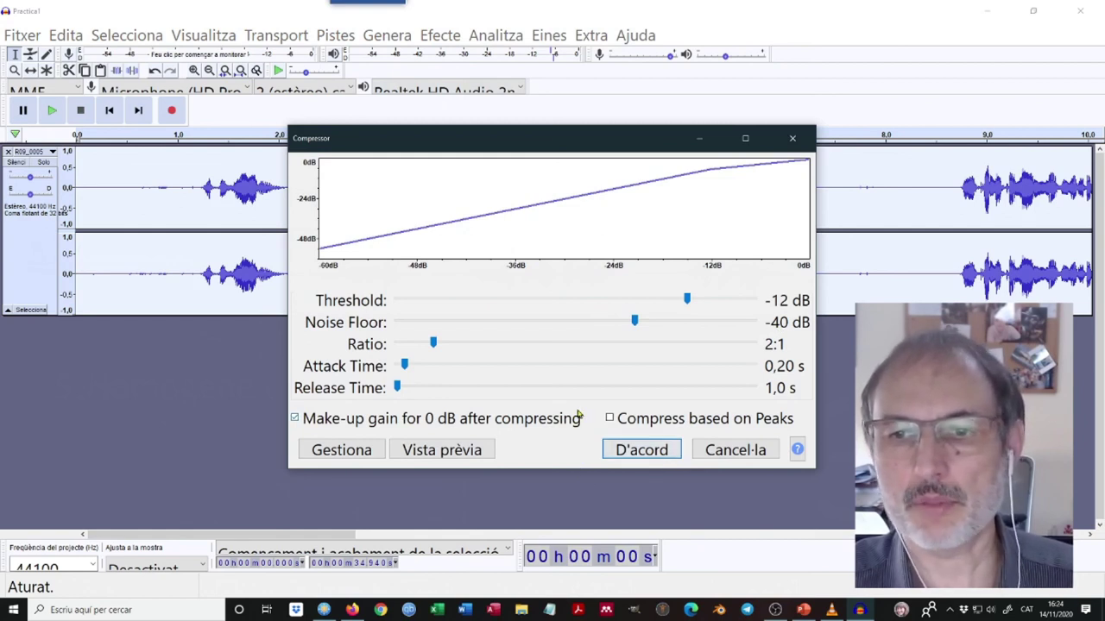
click(342, 449)
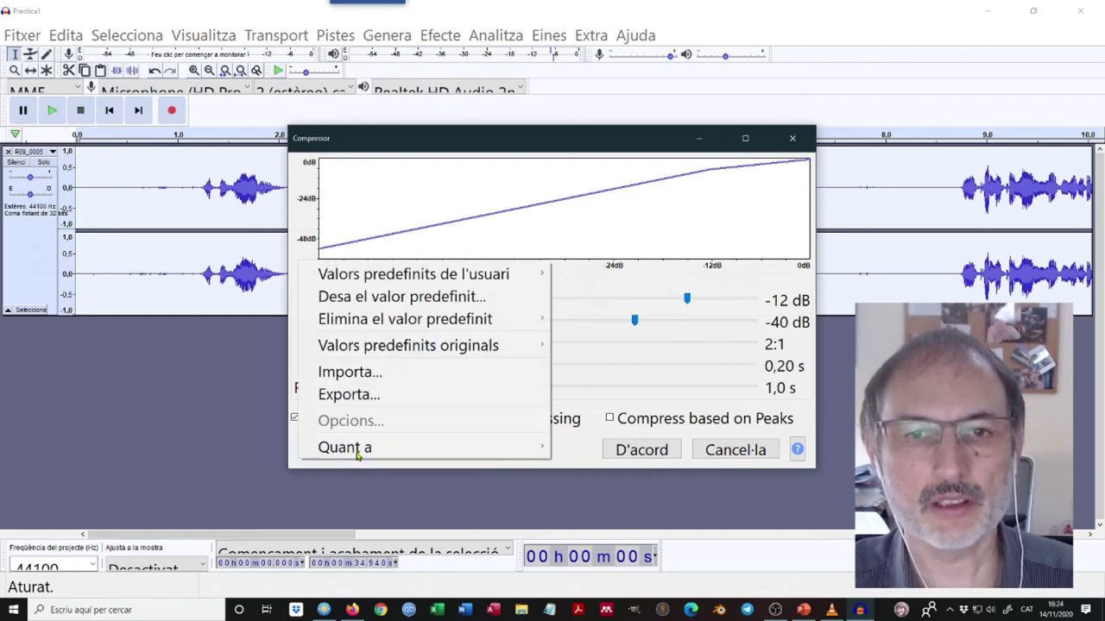
mouse_move(373, 352)
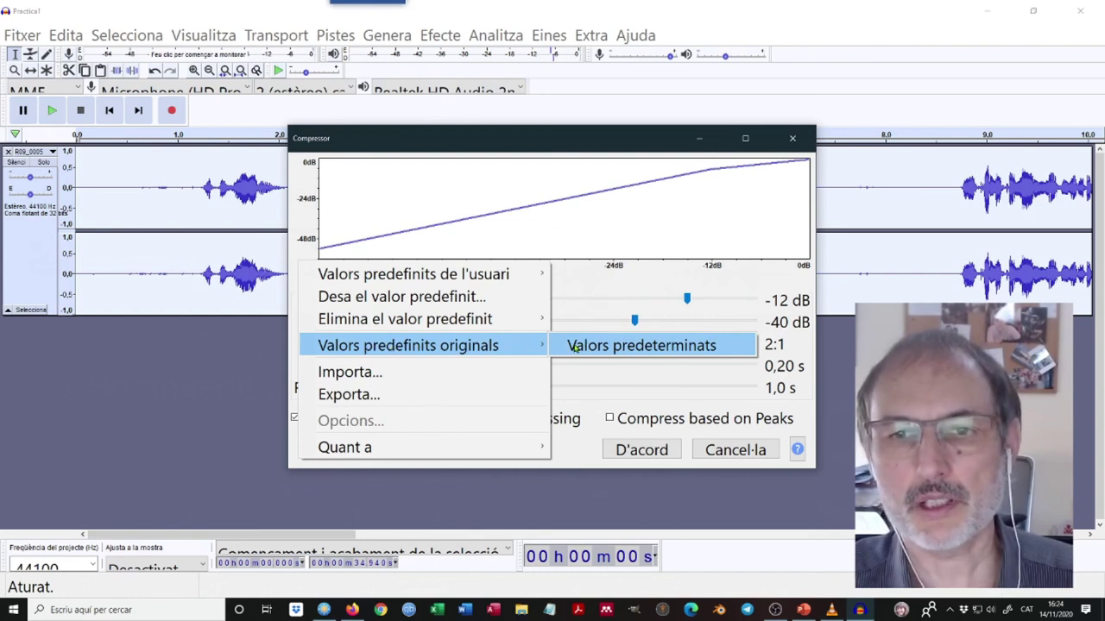
click(574, 416)
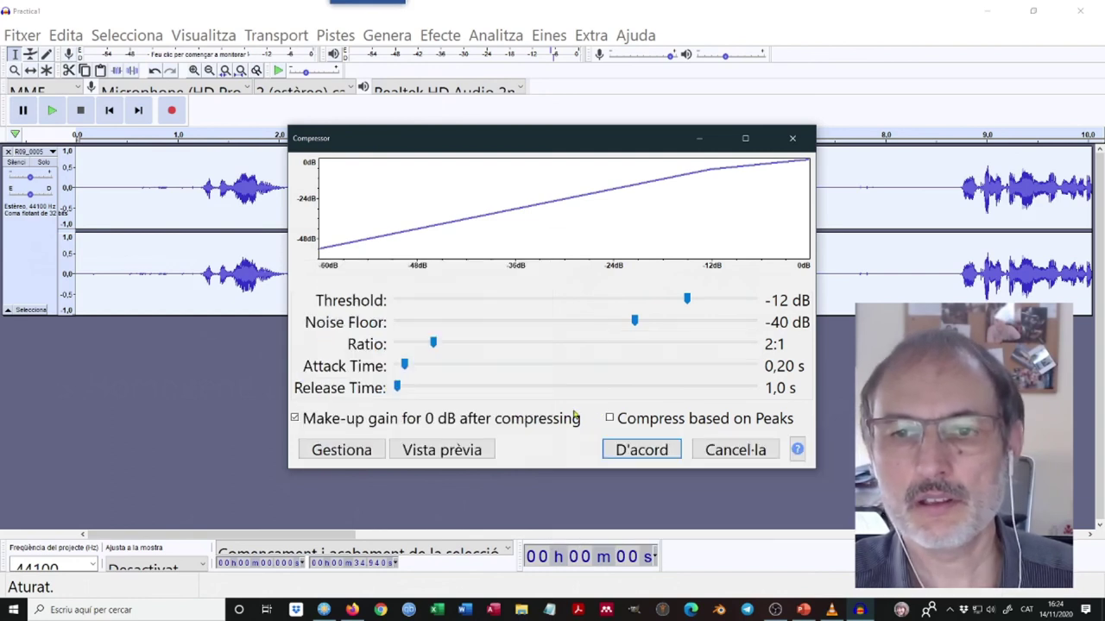
click(638, 451)
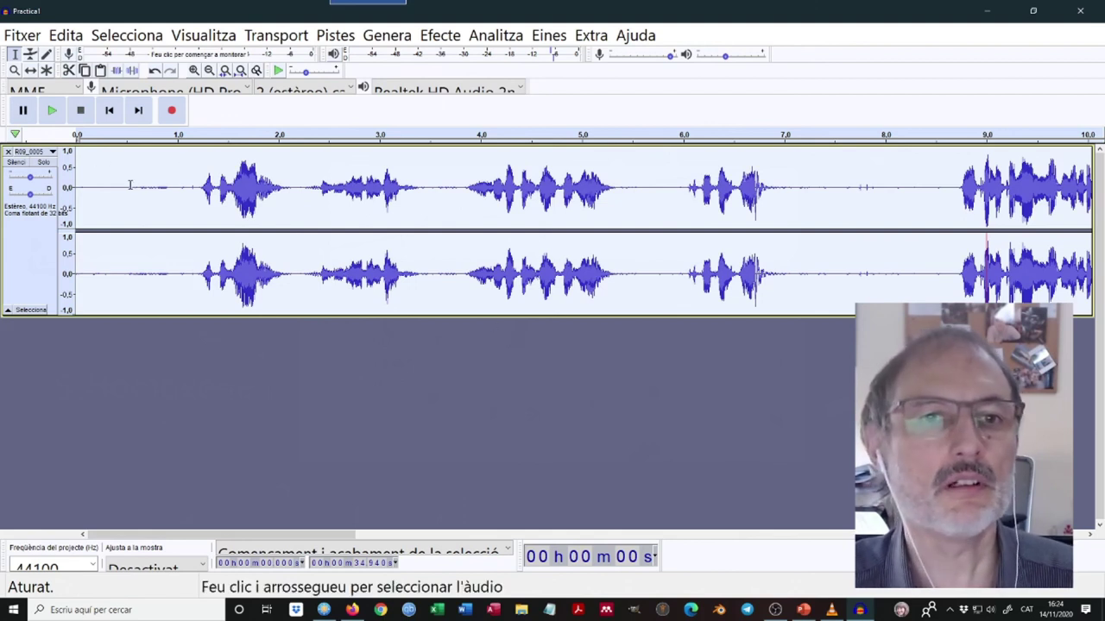
Play the compressed track from about 0.98 seconds and stop it after the first few phrases
click(173, 189)
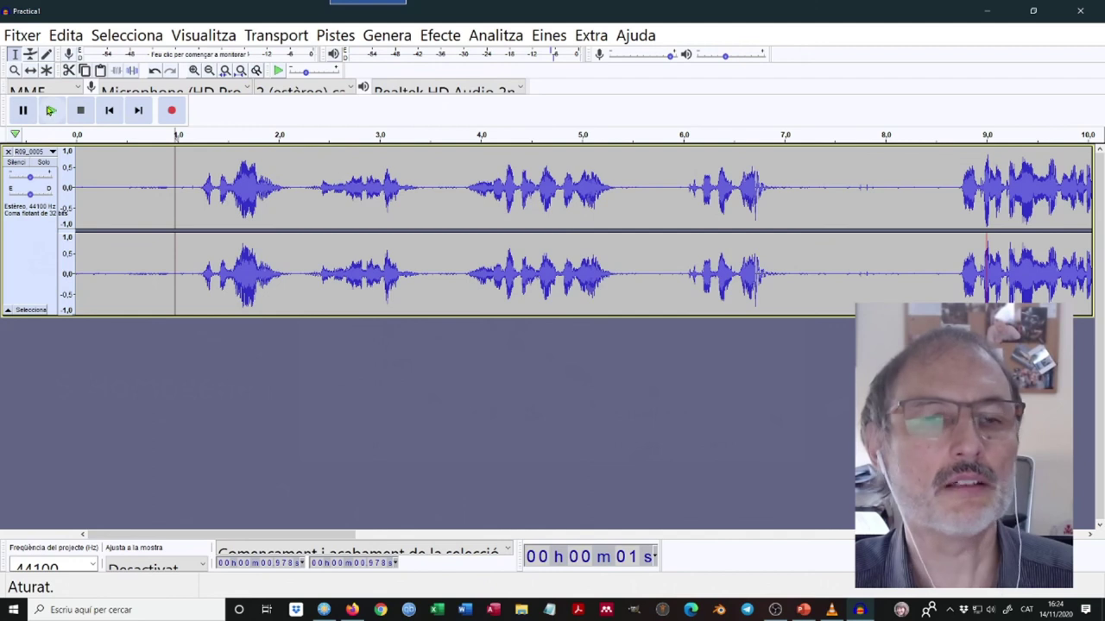
click(50, 111)
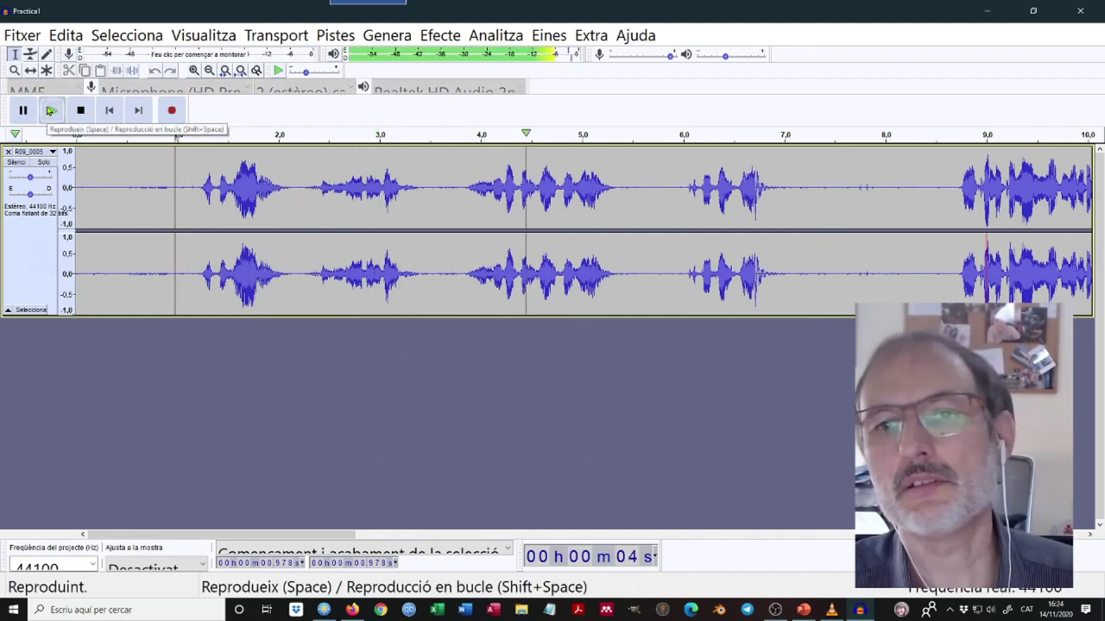
click(50, 111)
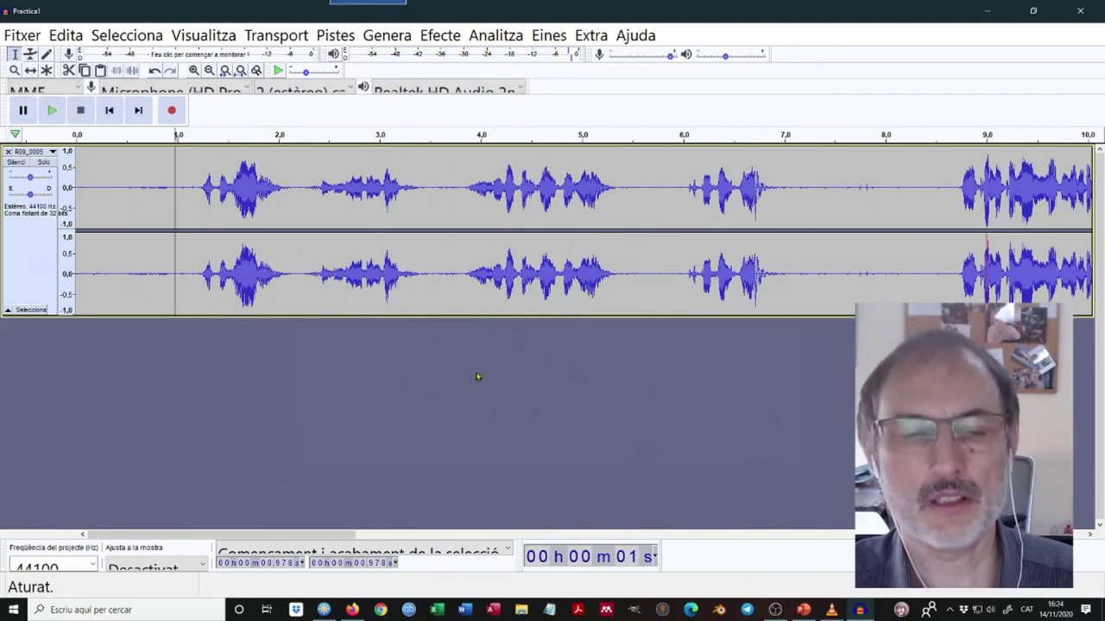
Play the compressed track from about 18.98 seconds and stop it after the 23-second mark
drag(241, 534, 696, 547)
click(224, 188)
click(52, 112)
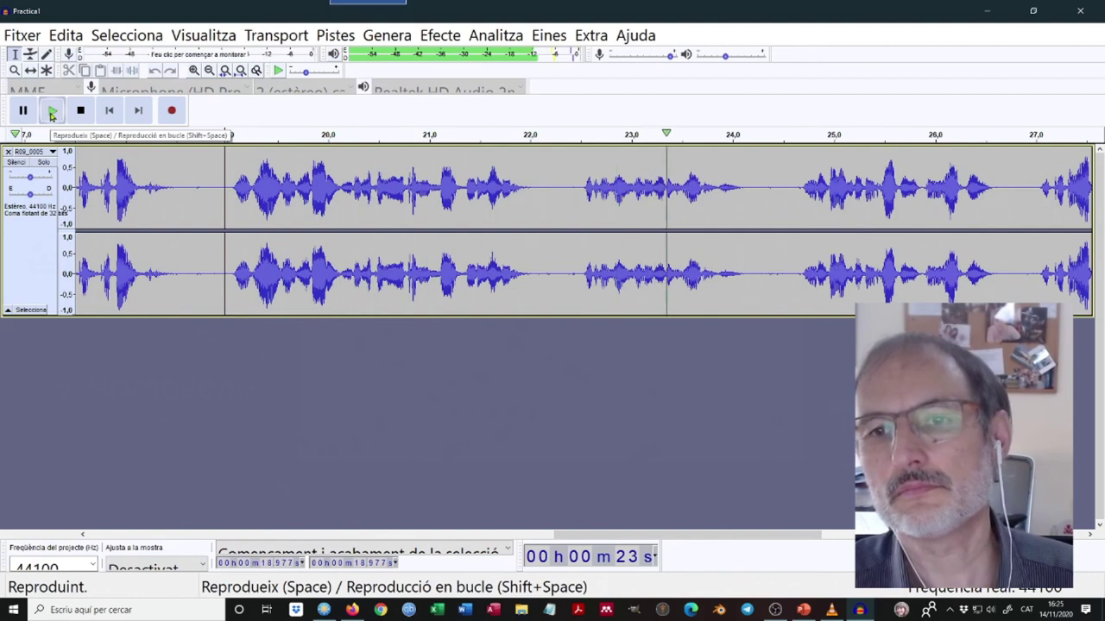
click(81, 110)
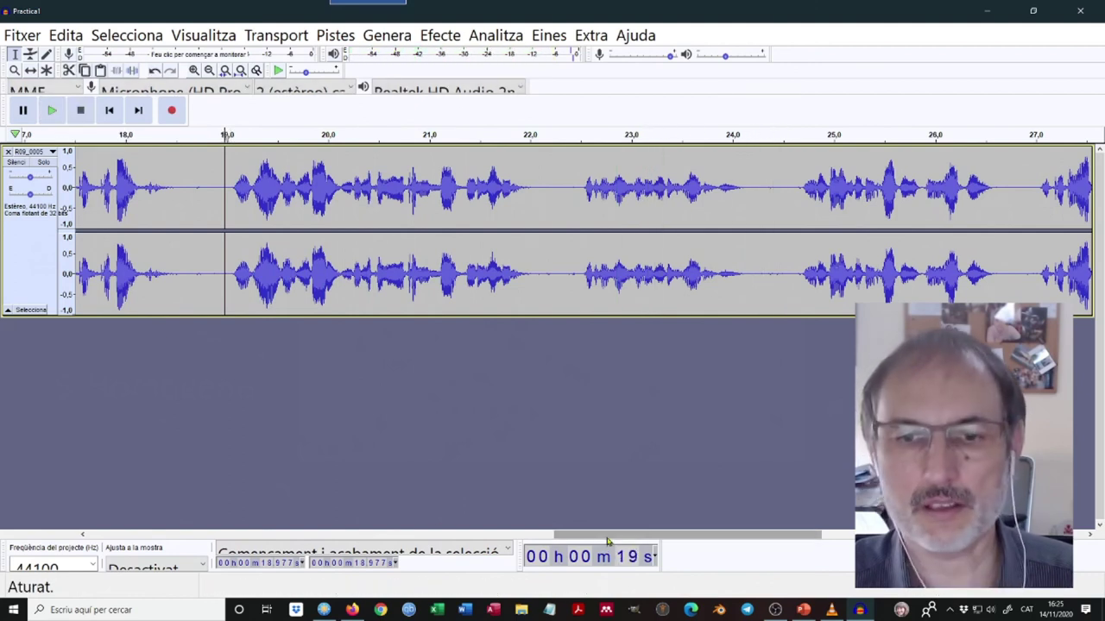
Normalize the whole track to a peak amplitude of -1.0 dB with DC offset removal, keeping the stereo channels linked
drag(606, 537, 141, 537)
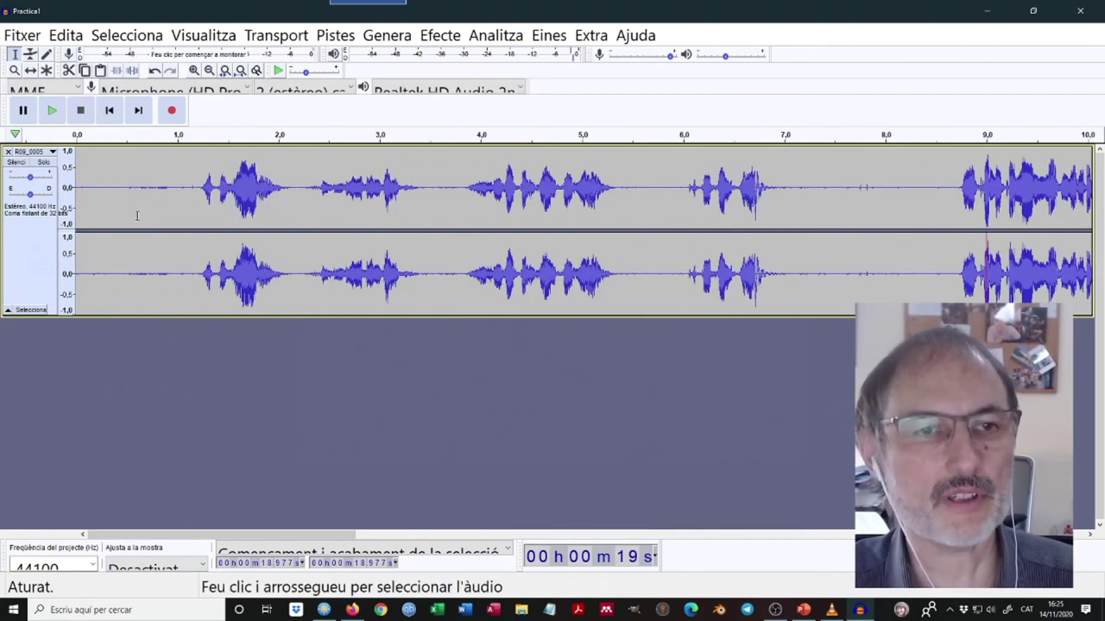
click(32, 251)
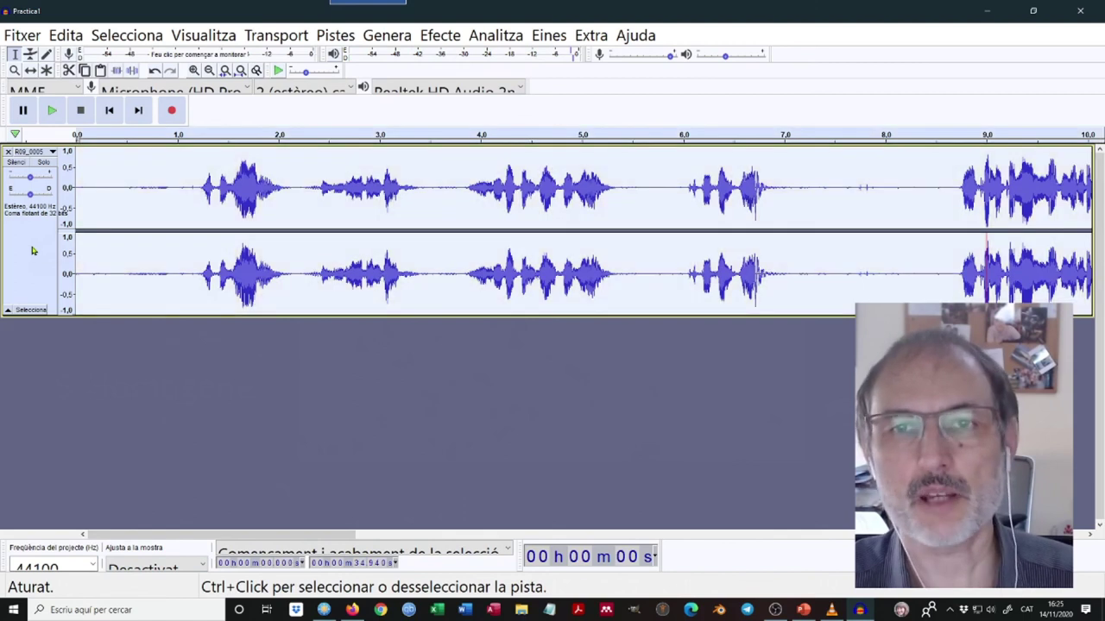
click(429, 34)
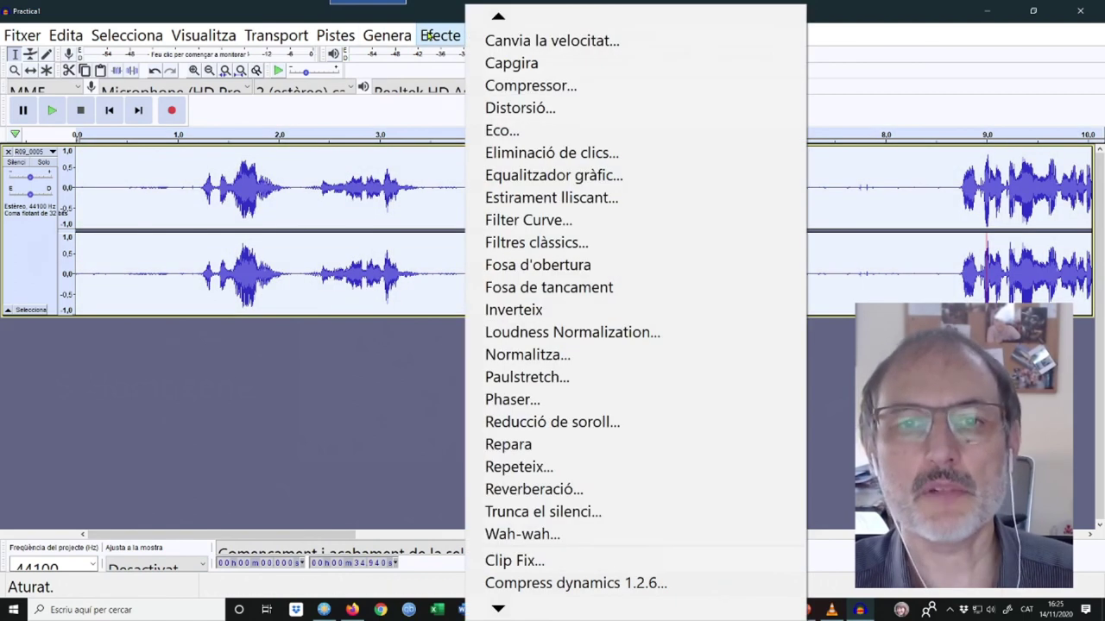
click(587, 353)
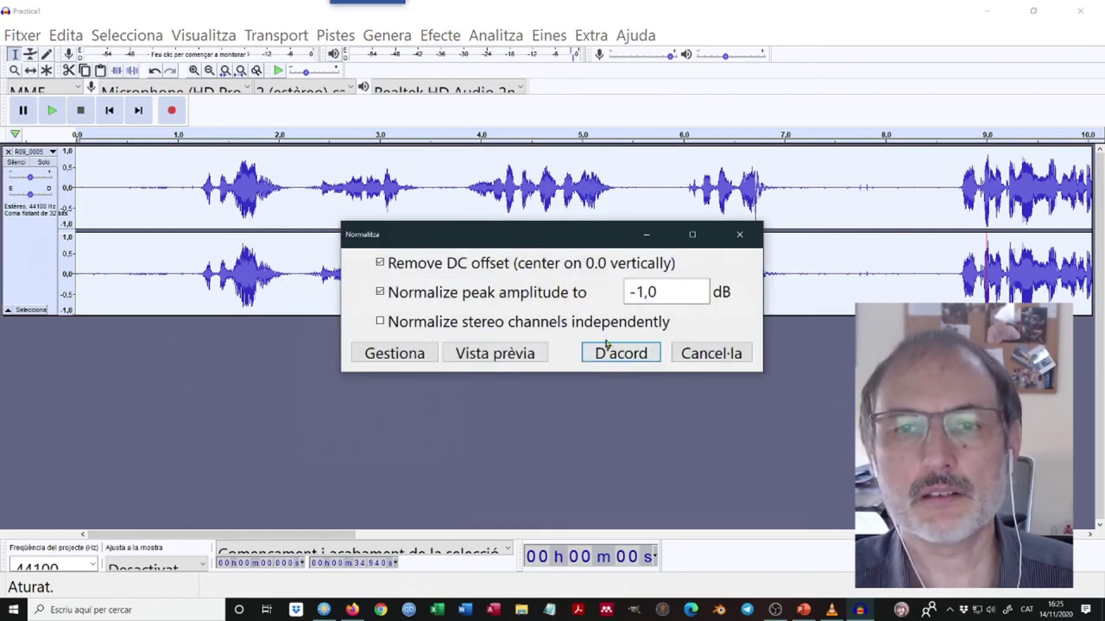
click(621, 355)
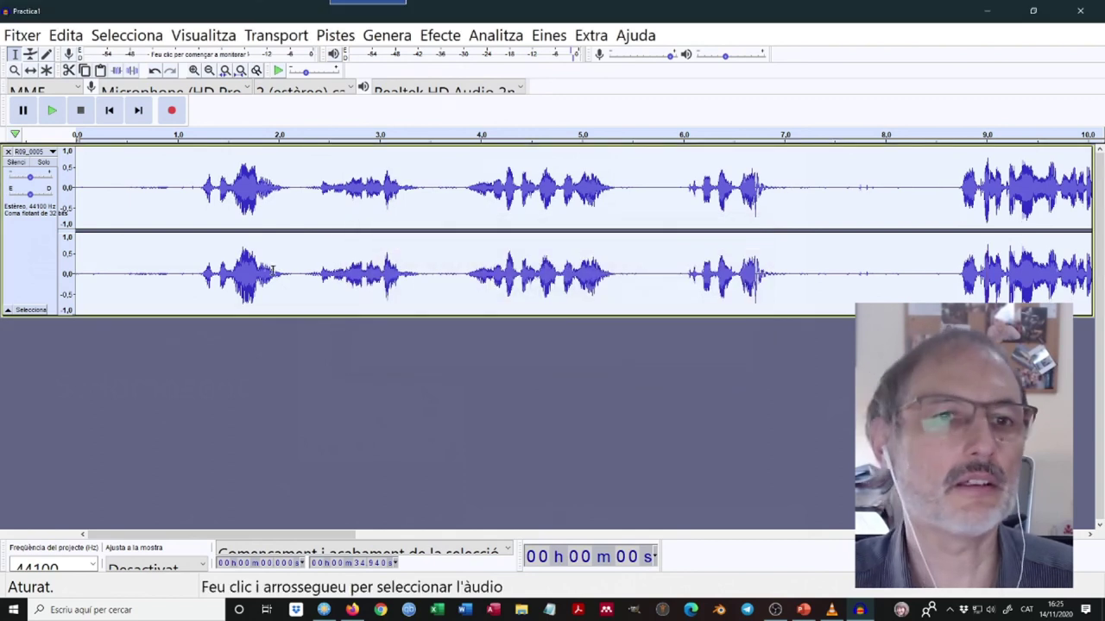
Play the normalized track from about 0.93 seconds and stop it
click(170, 185)
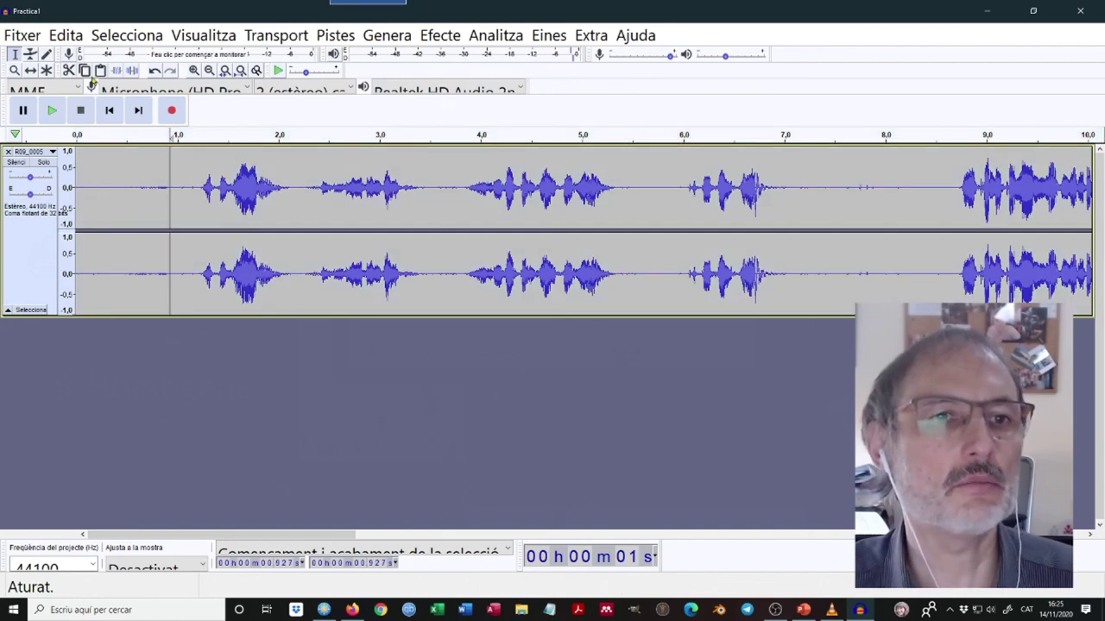
click(52, 110)
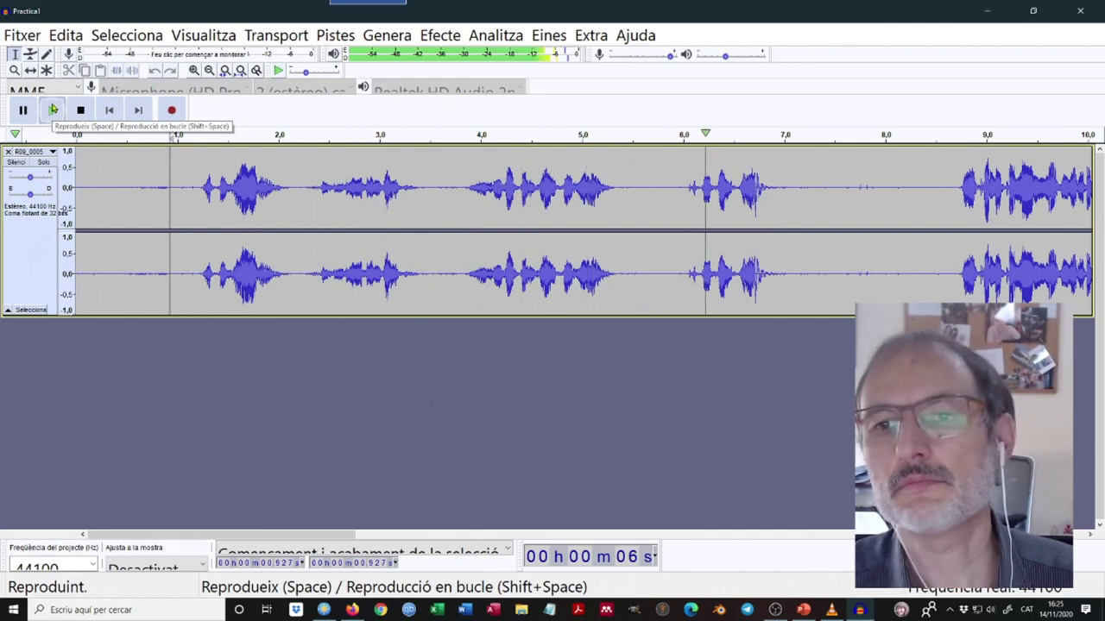
key(space)
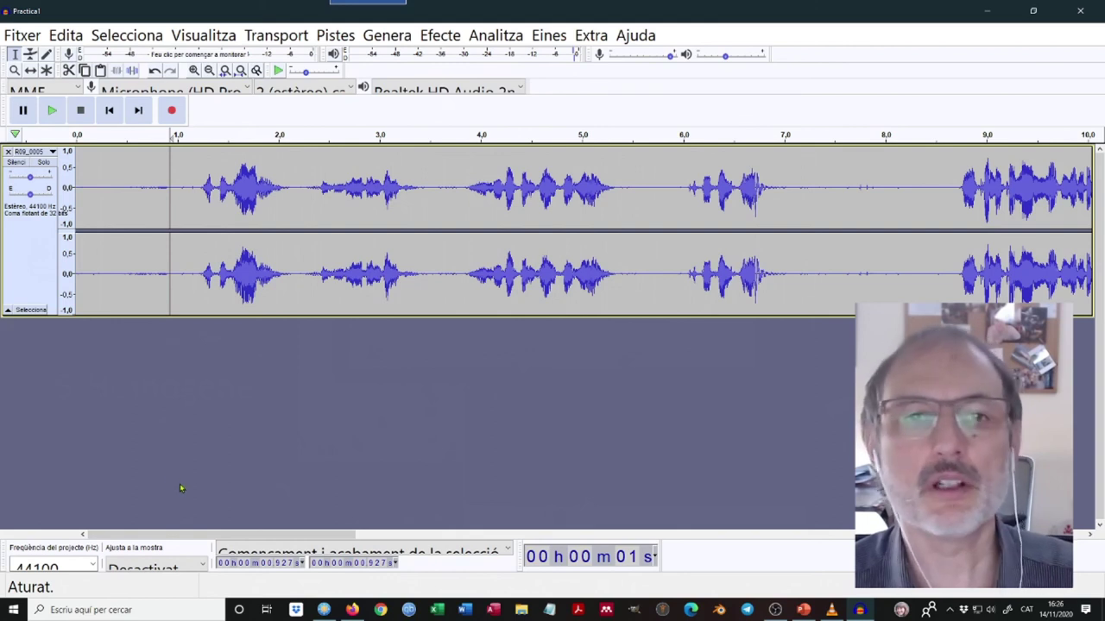
Amplify the quiet phrase between about 22.52 and 24.24 seconds by 3 dB, without allowing clipping
drag(316, 533, 784, 536)
drag(606, 190, 781, 192)
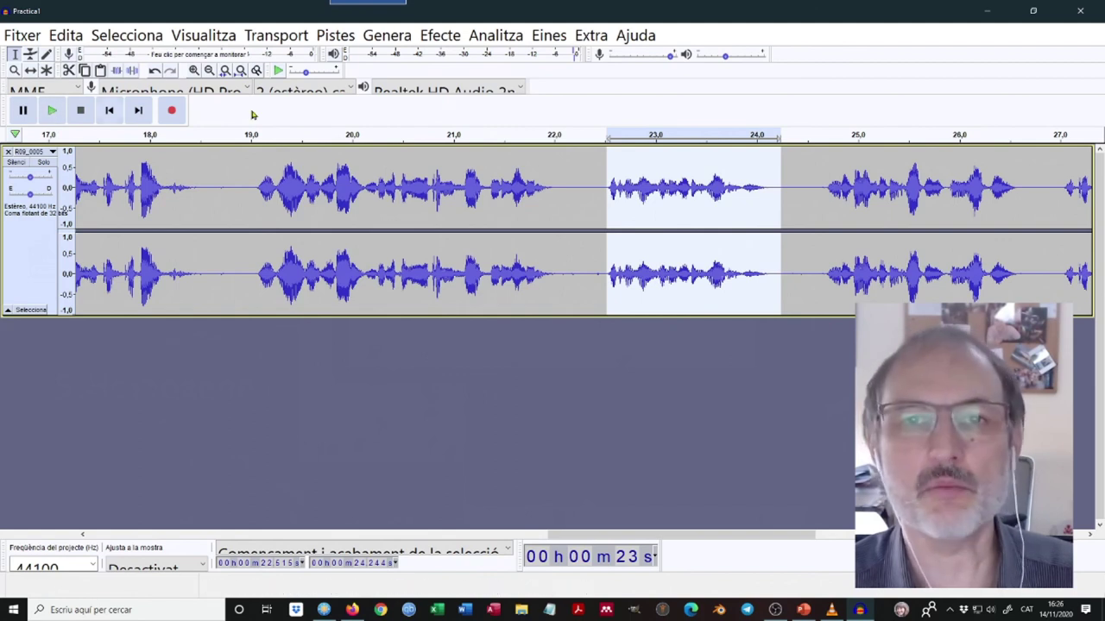
click(442, 36)
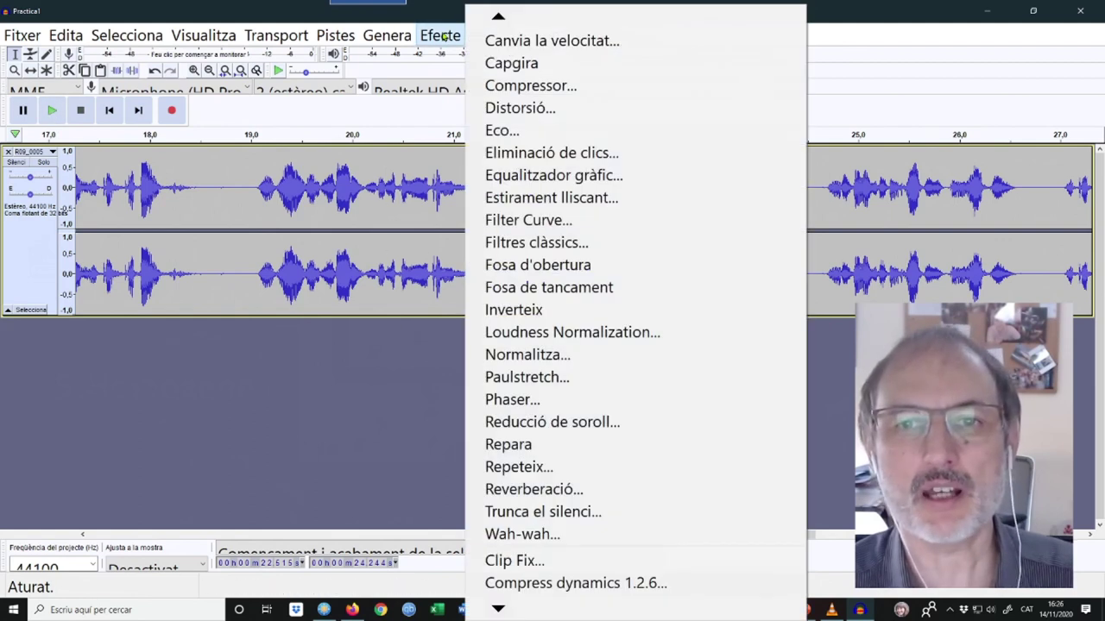
key(Up)
key(Up)
key(Up)
key(Up)
key(Up)
key(Up)
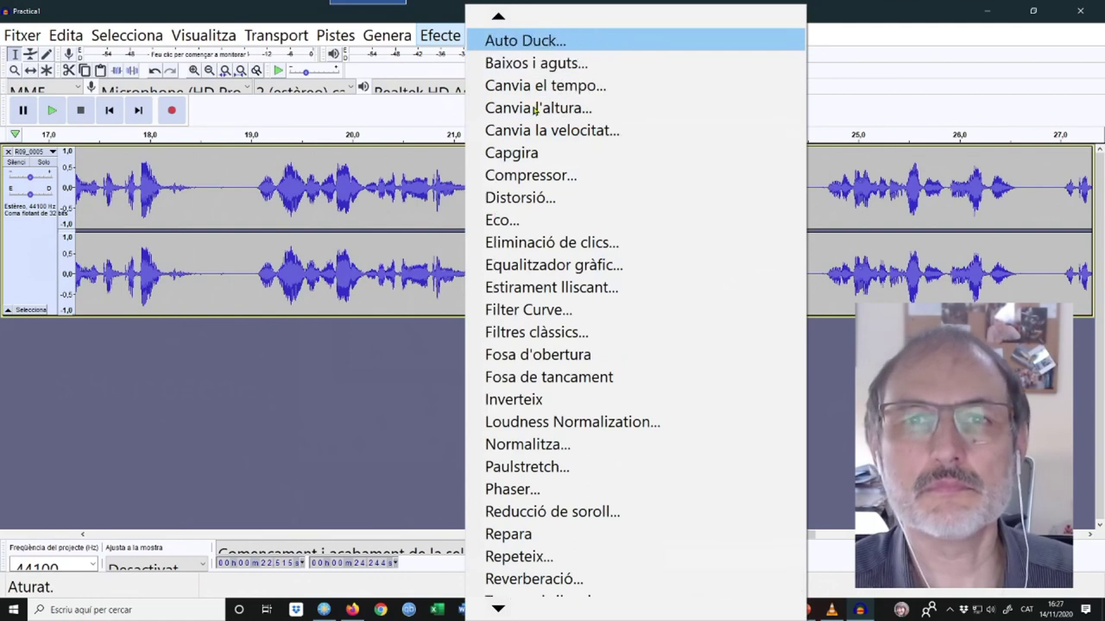
key(Up)
key(Up)
key(Down)
key(Down)
key(Up)
key(Up)
key(Down)
key(Down)
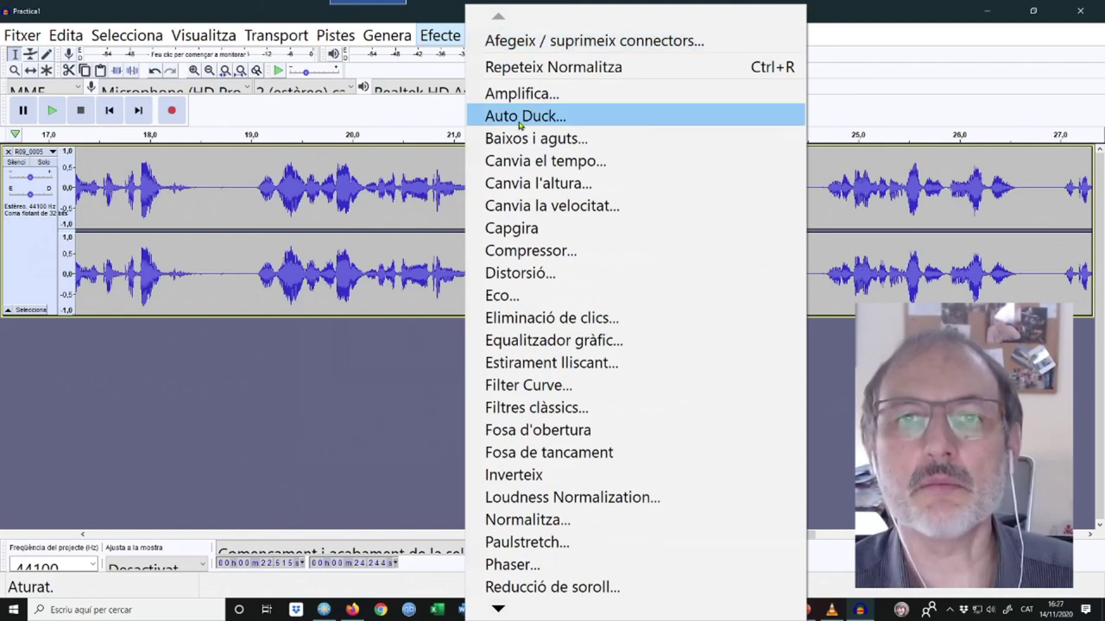
click(522, 95)
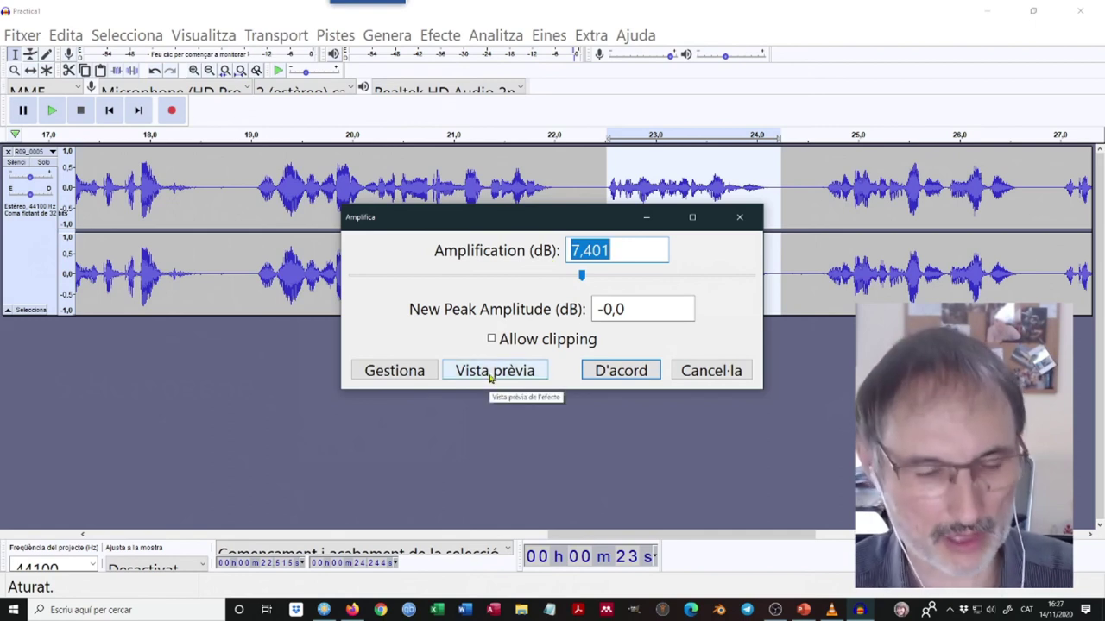
text(3)
key(Tab)
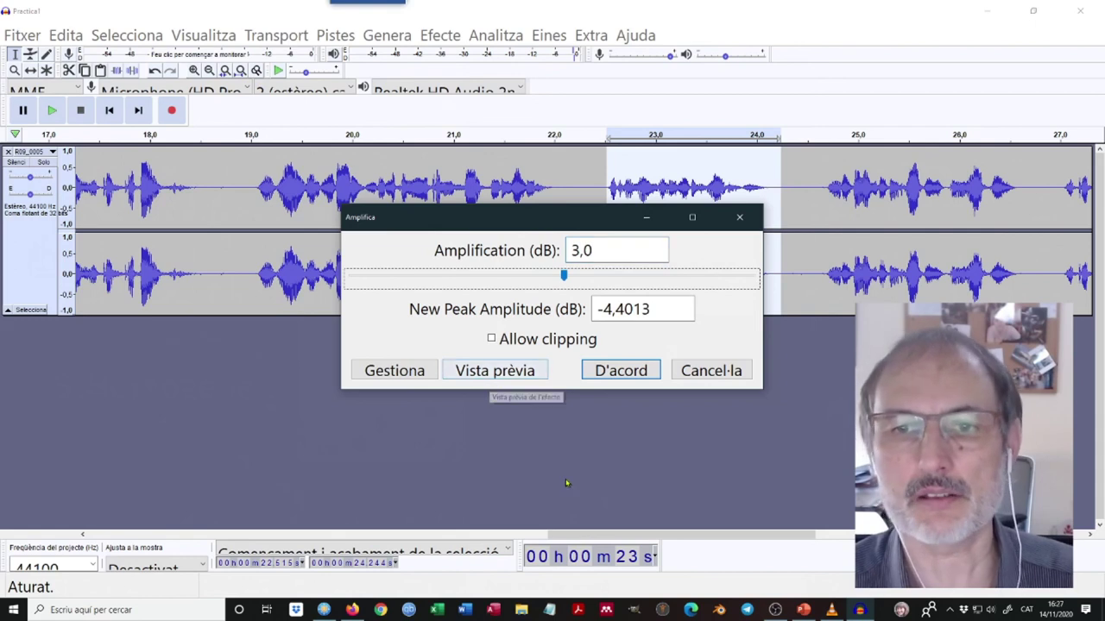
click(611, 376)
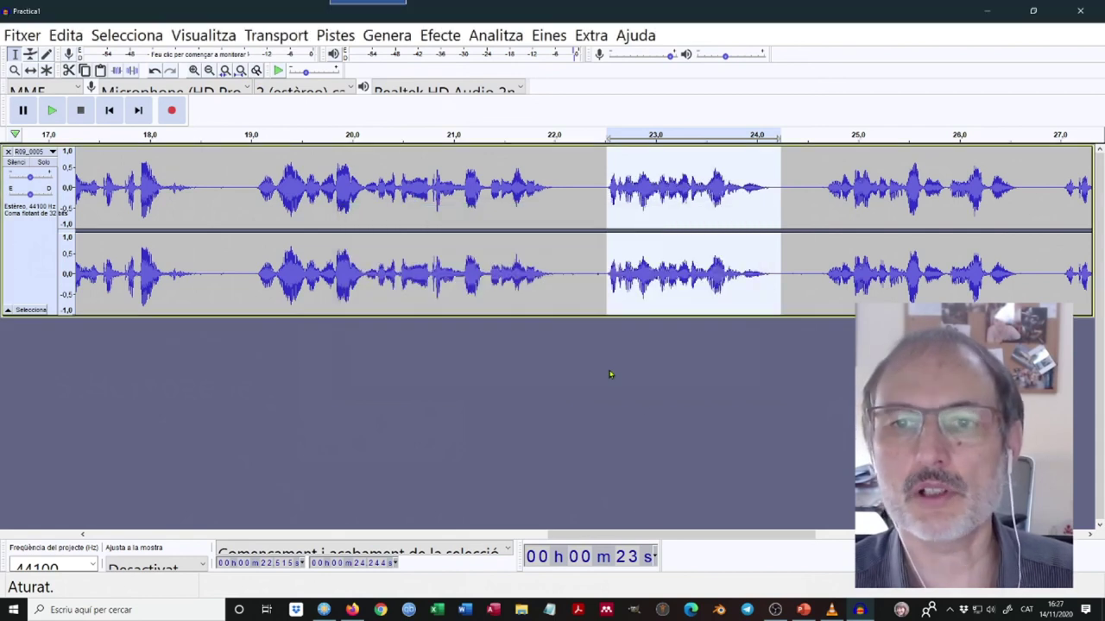
Play the track from about 20.1 seconds through the amplified phrase and pause at about 25 seconds
click(553, 190)
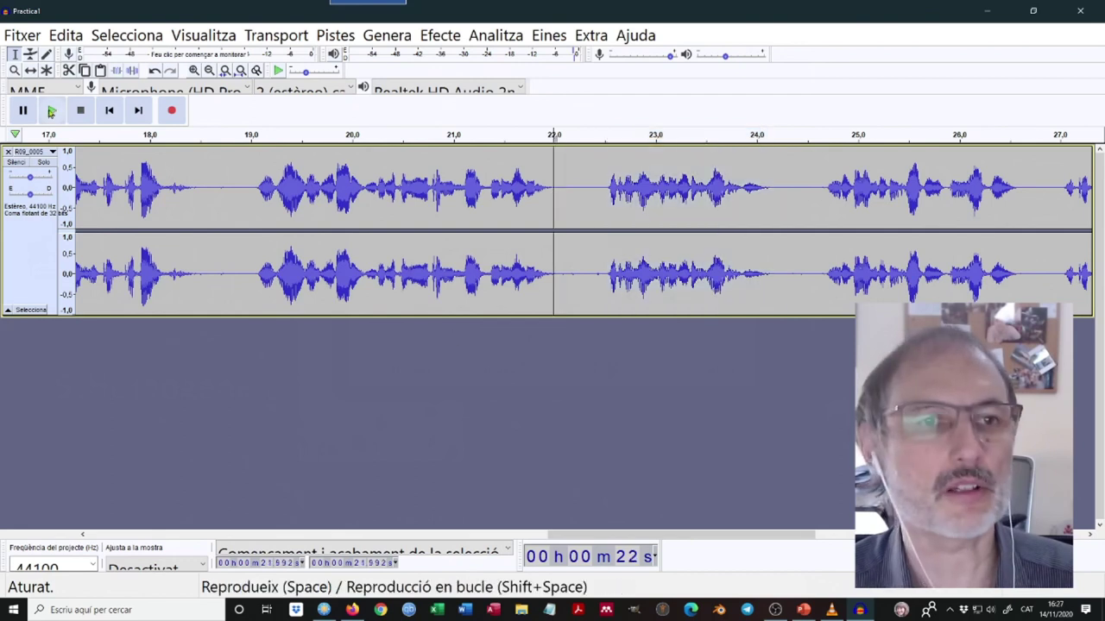
click(364, 177)
click(51, 110)
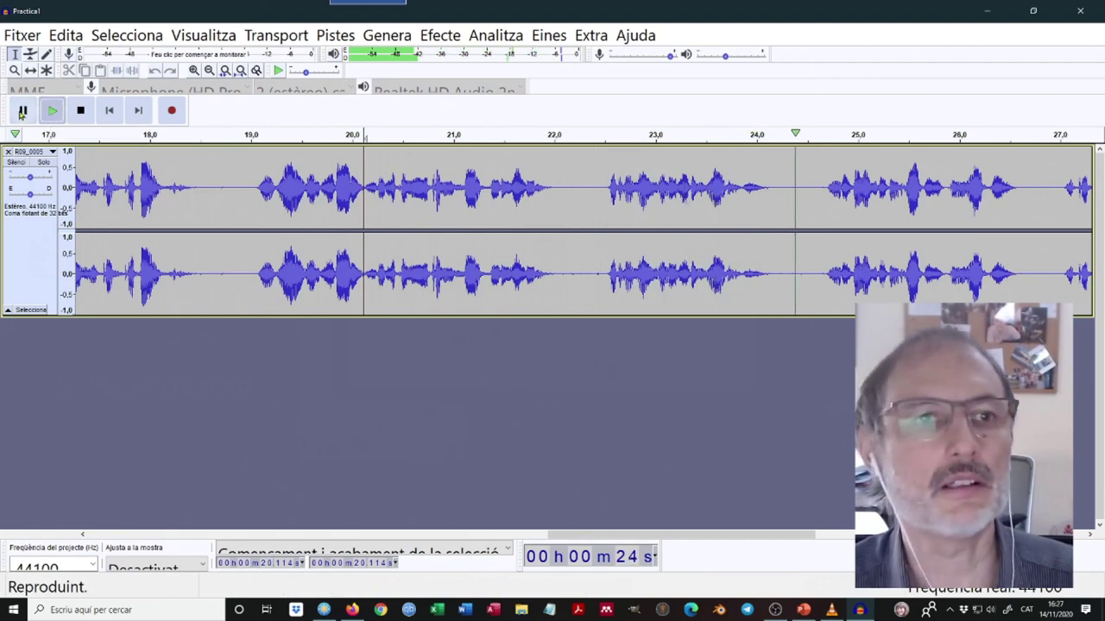
click(23, 111)
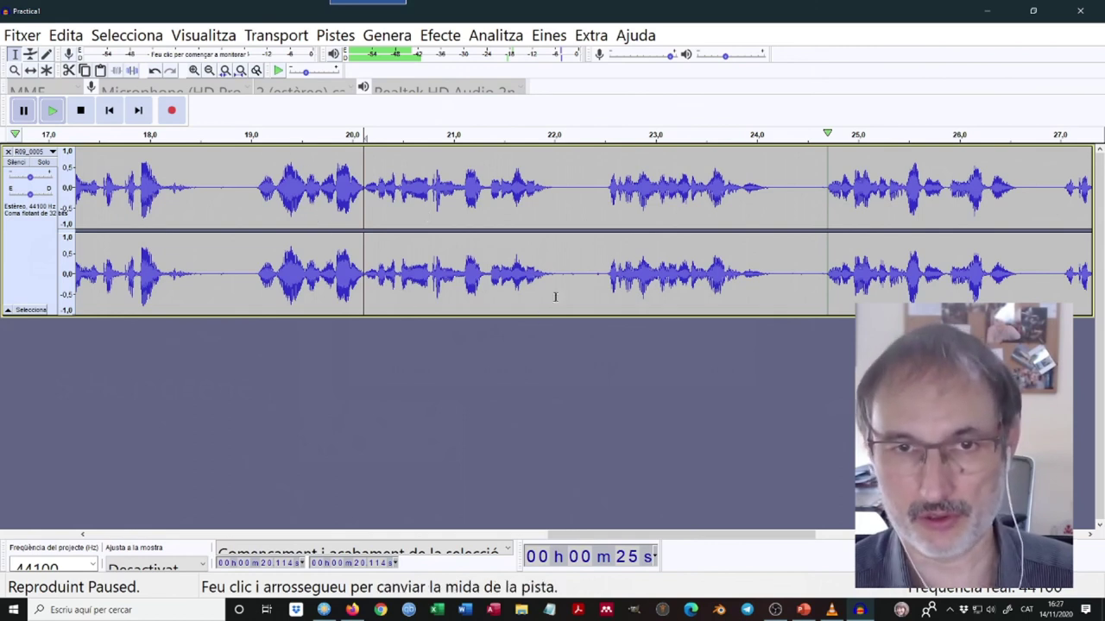
Amplify the phrase between about 22.28 and 24.31 seconds by 8 dB, allowing clipping
click(556, 192)
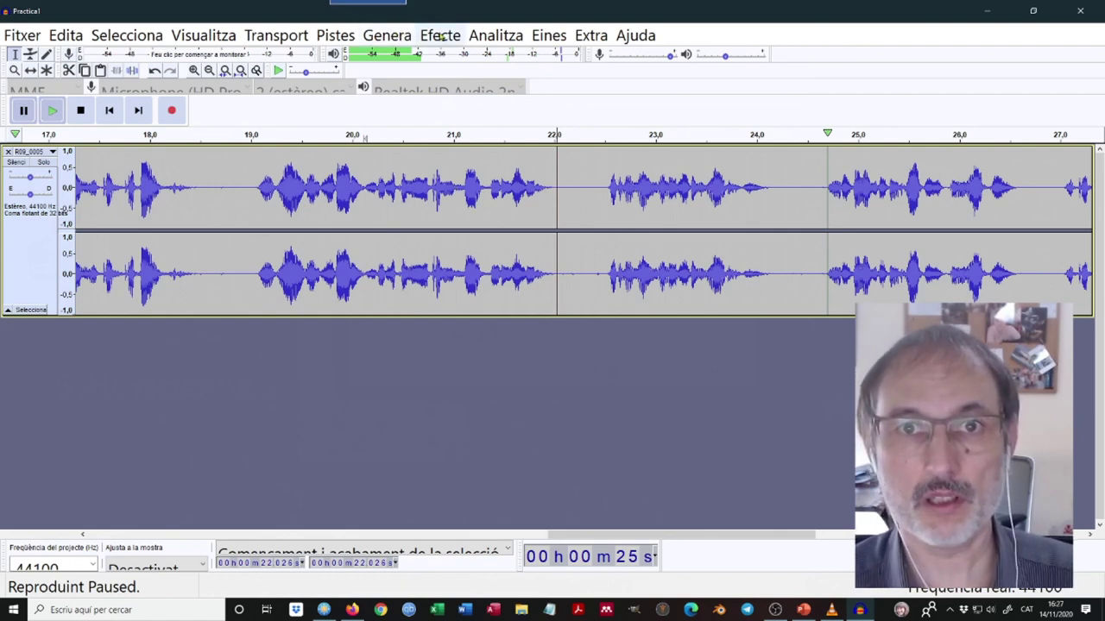
drag(582, 187, 787, 180)
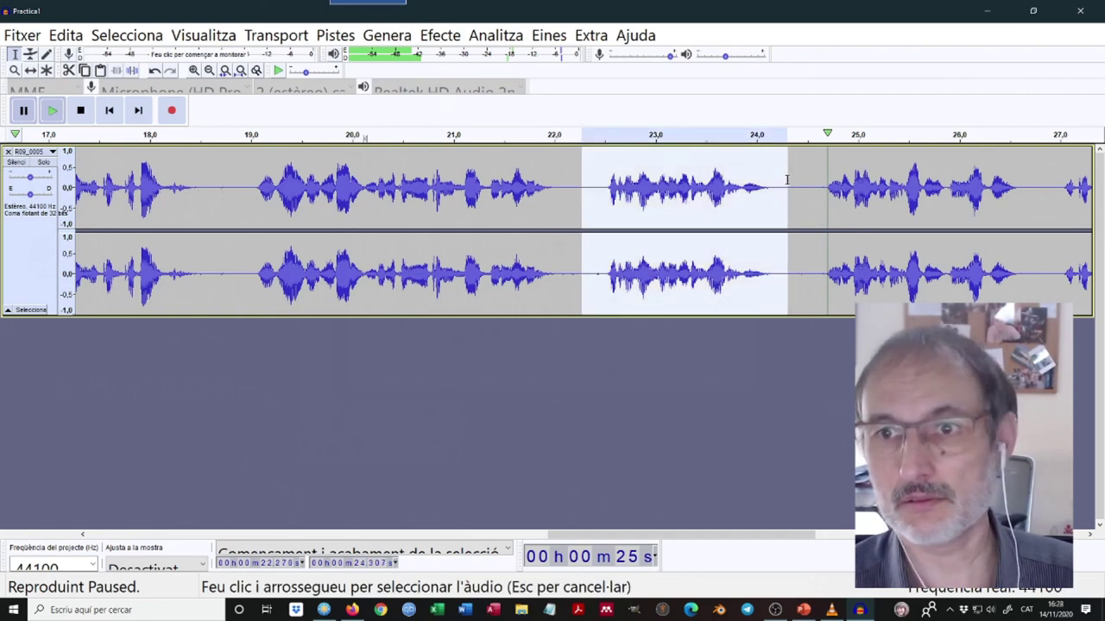
click(432, 36)
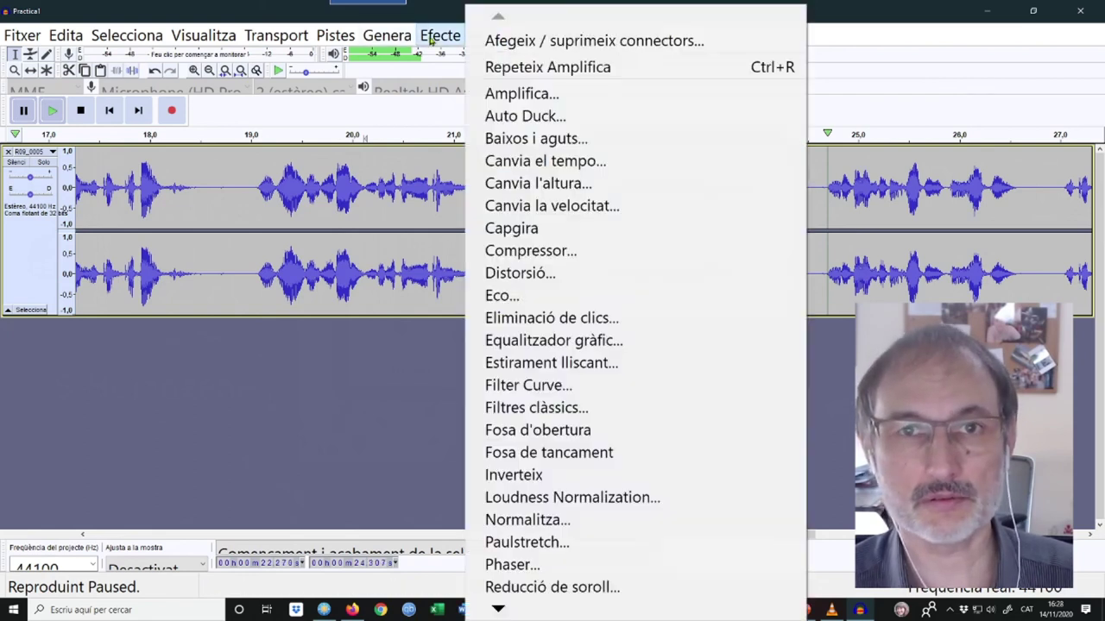
click(522, 93)
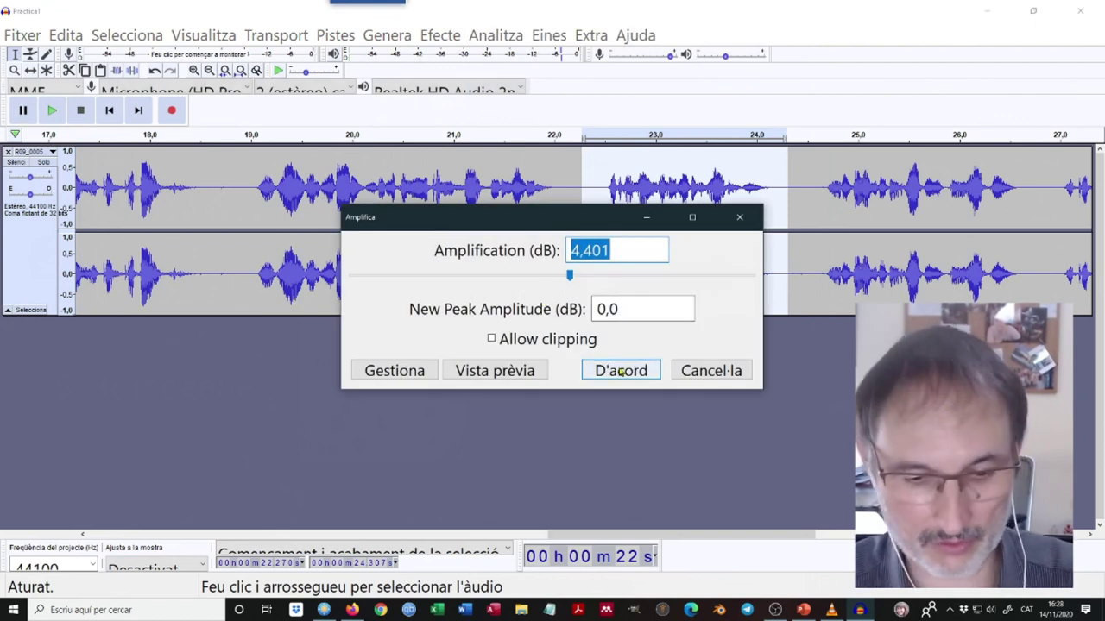
text(8)
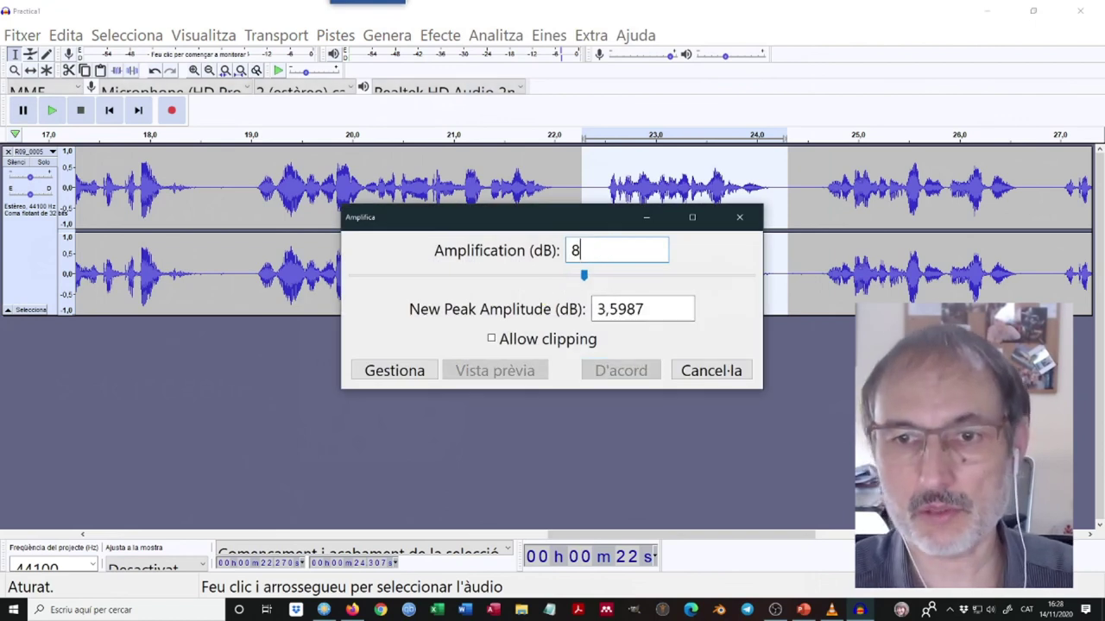
key(Tab)
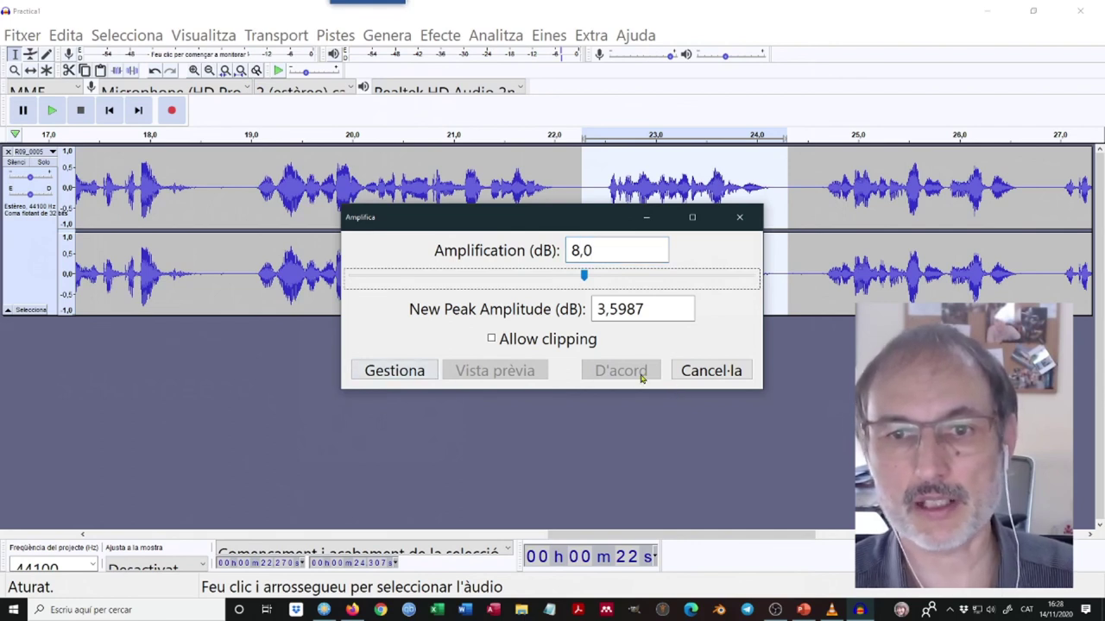
click(491, 340)
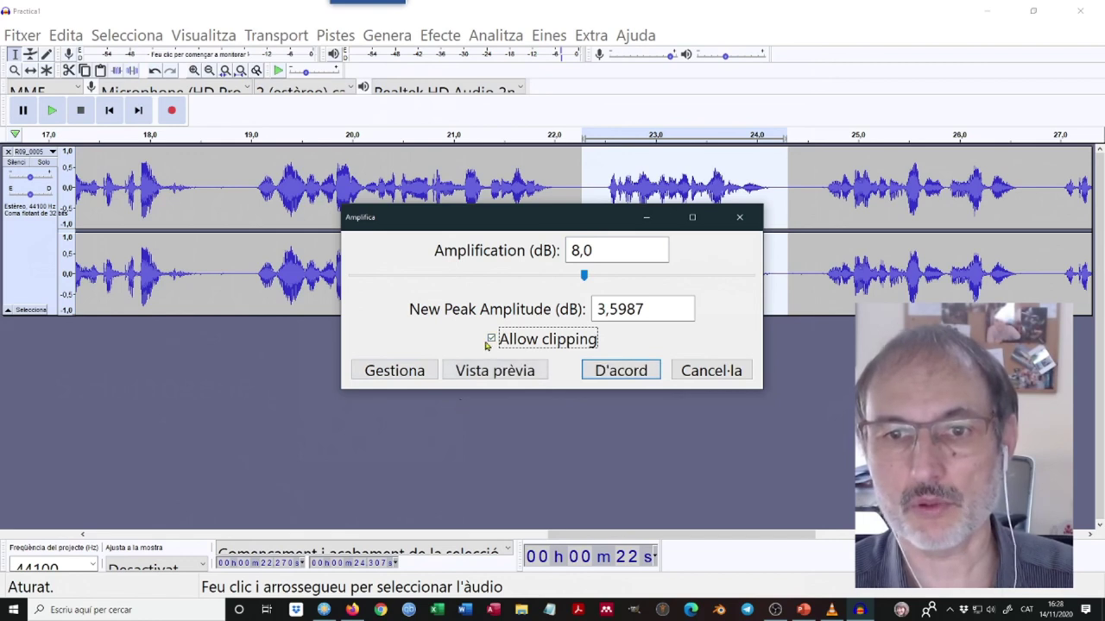
click(595, 374)
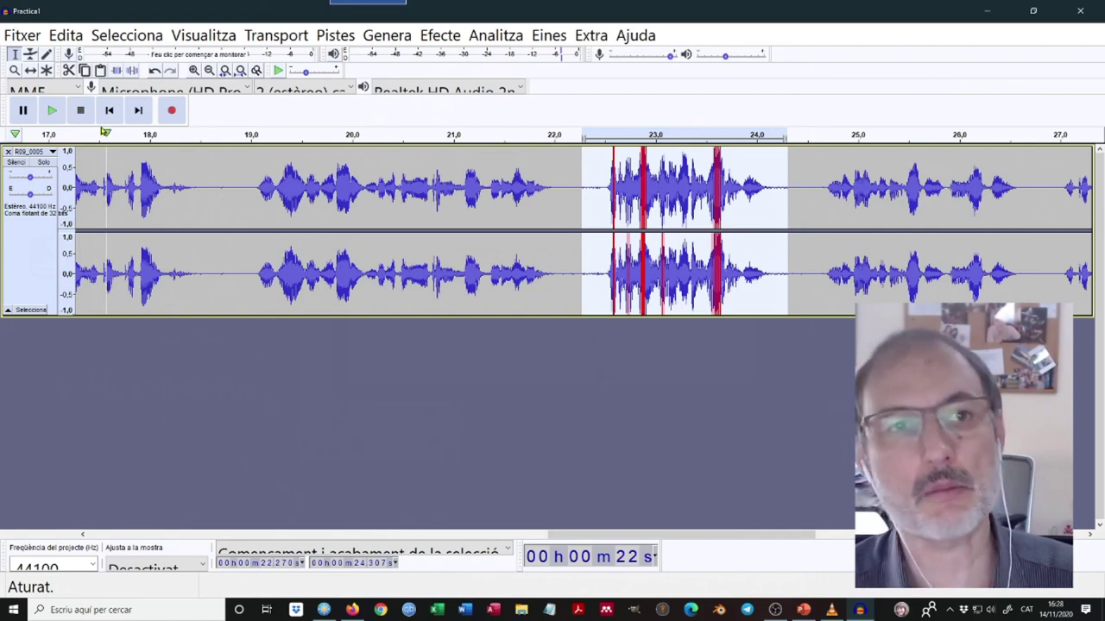
Undo the last two amplifications of the phrase
click(66, 35)
click(68, 58)
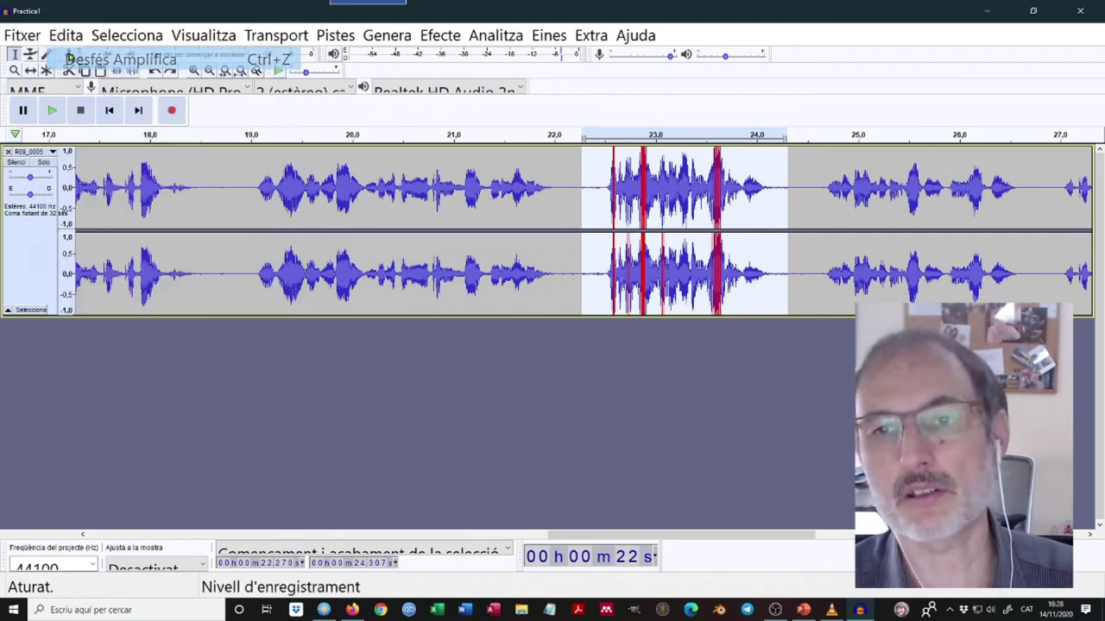
click(65, 36)
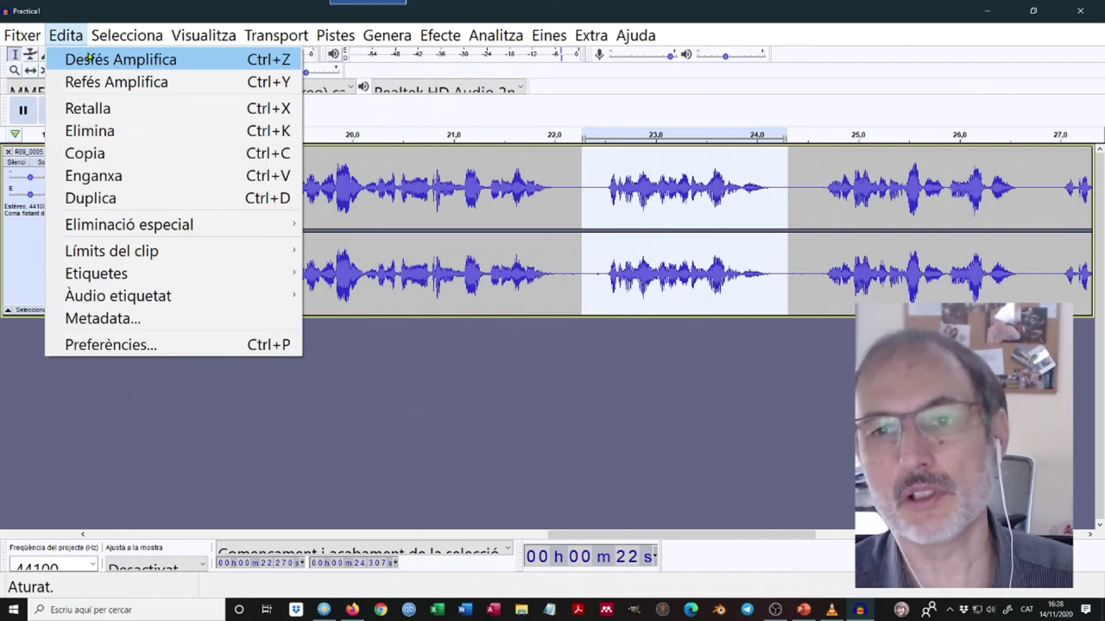
click(90, 58)
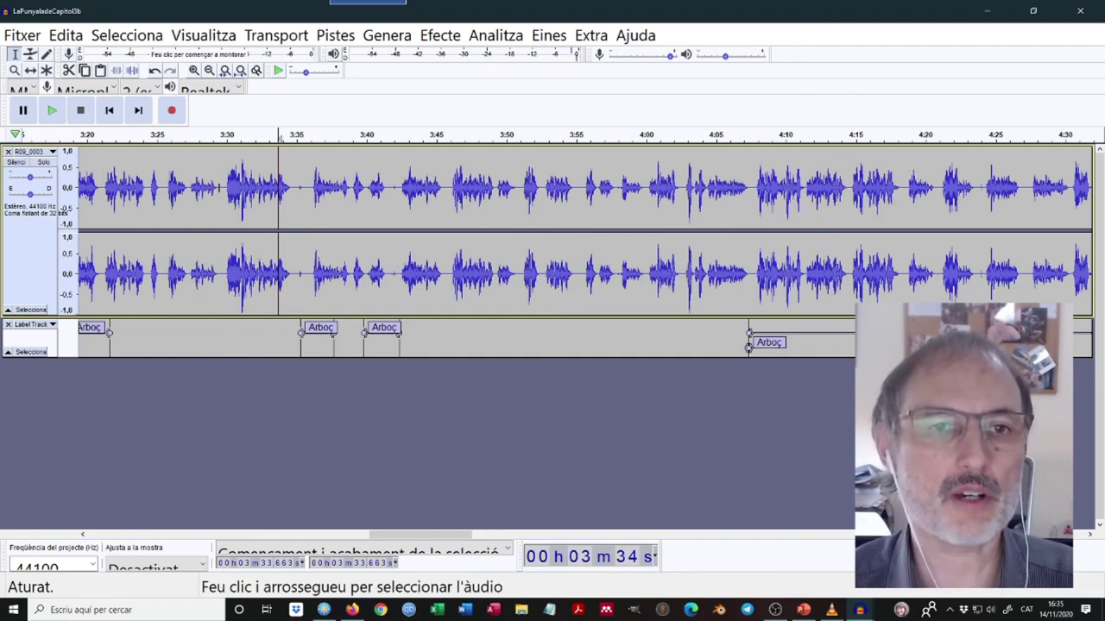
In the LaFunyaladaCapitol3b project, play from about 3:29.5 and pause near 3:46, and replay from about 3:29.7, pausing near 3:42
click(219, 277)
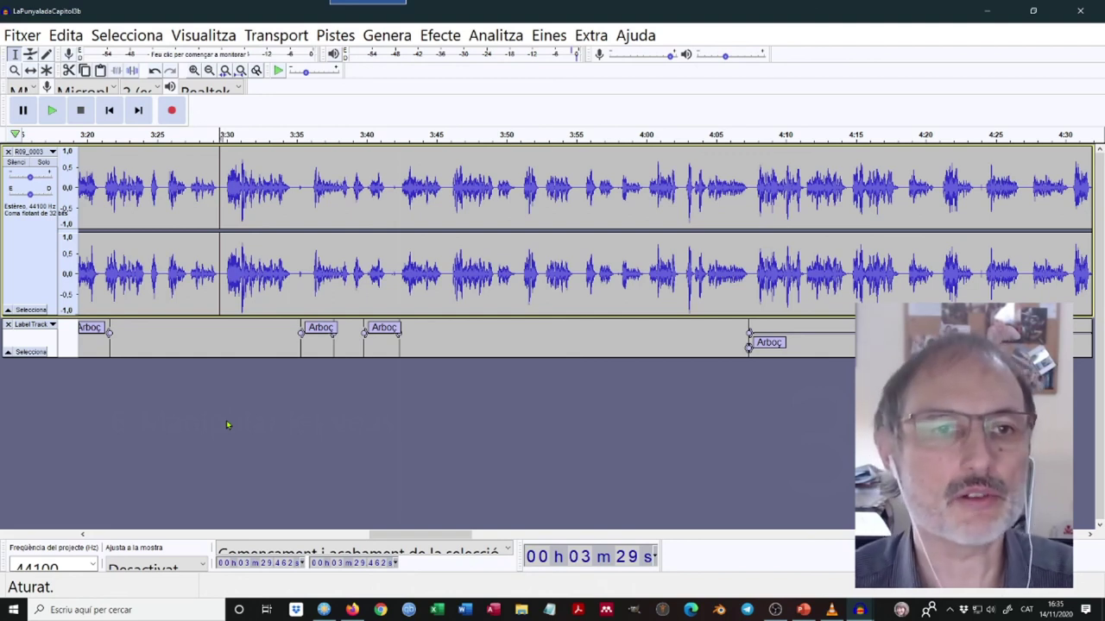
click(61, 114)
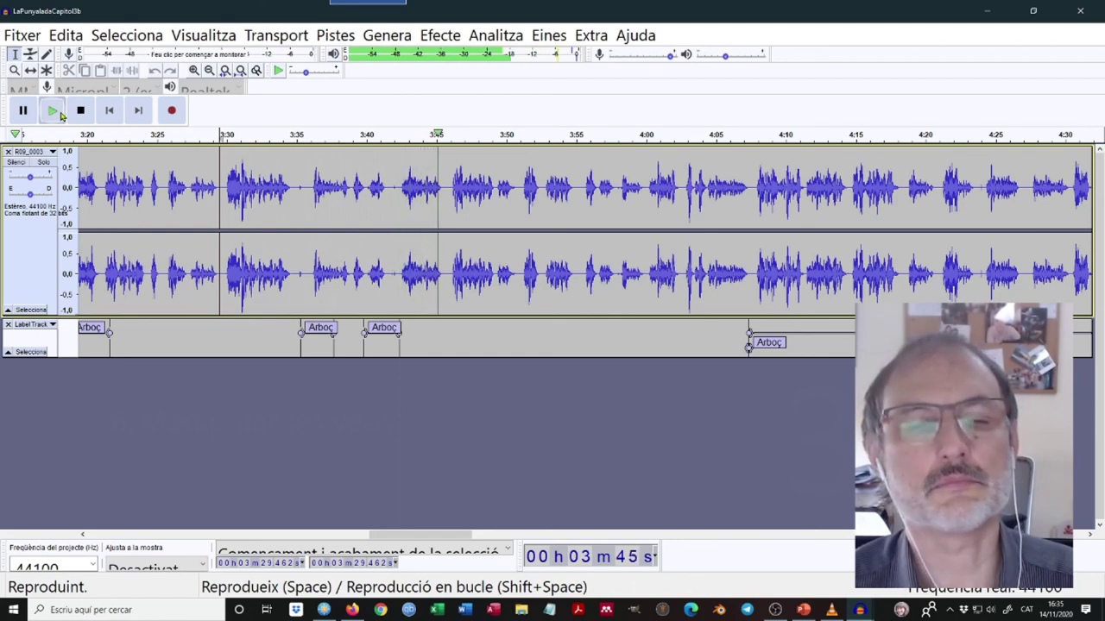
click(32, 117)
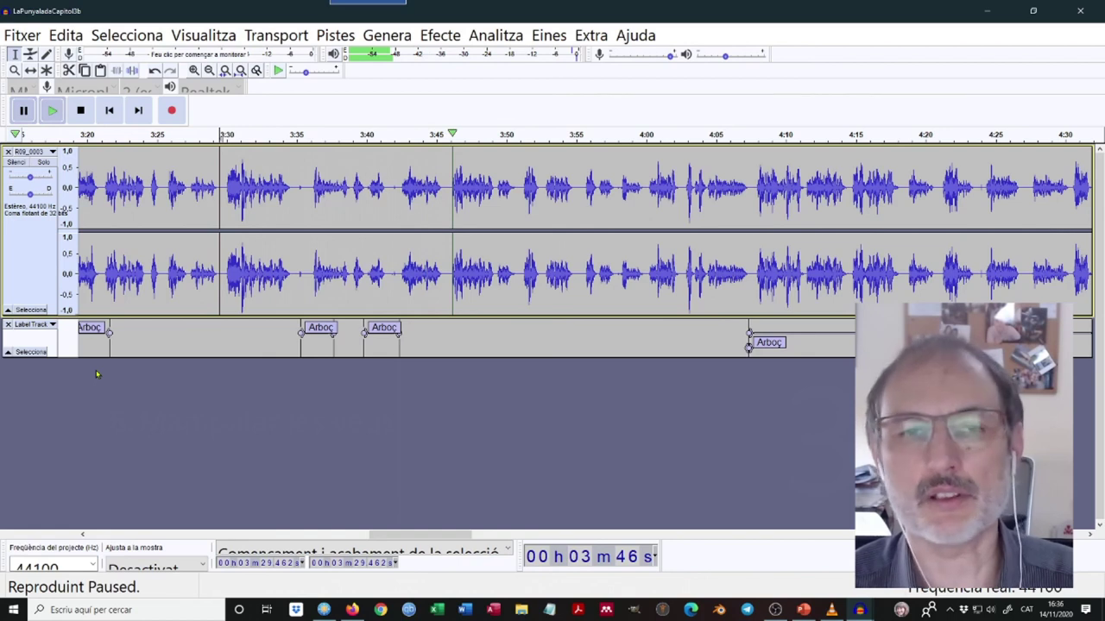
click(224, 180)
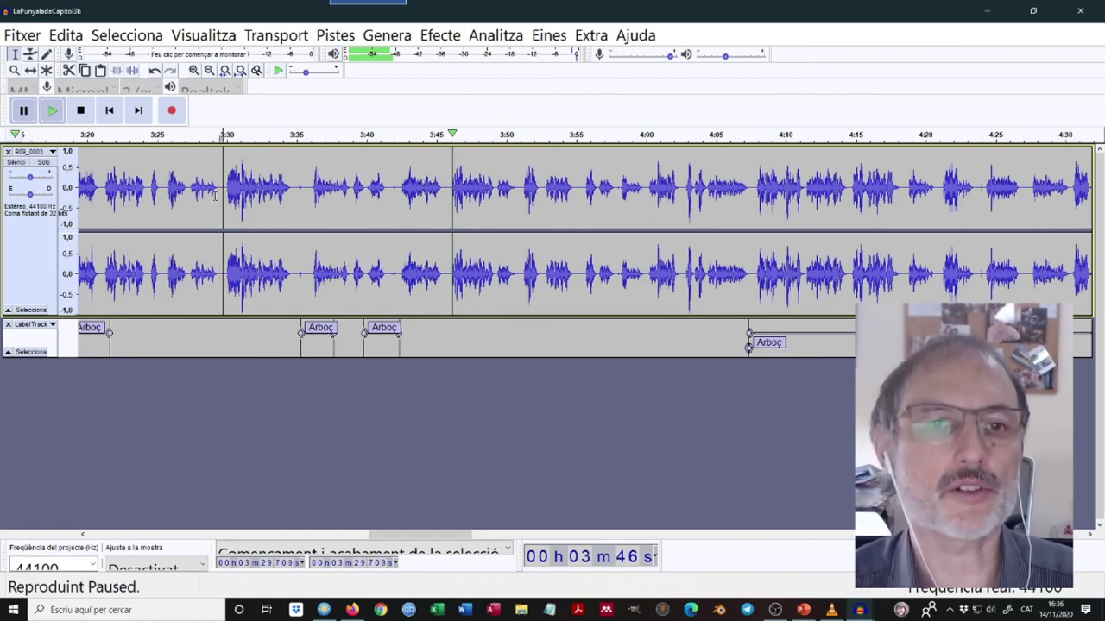
click(52, 113)
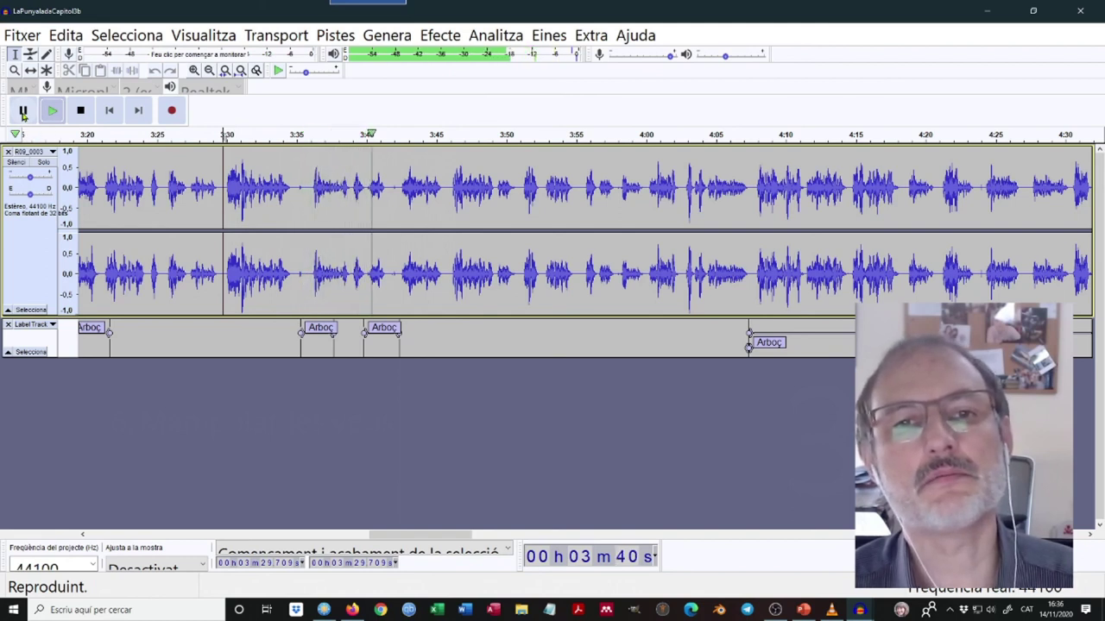
click(23, 110)
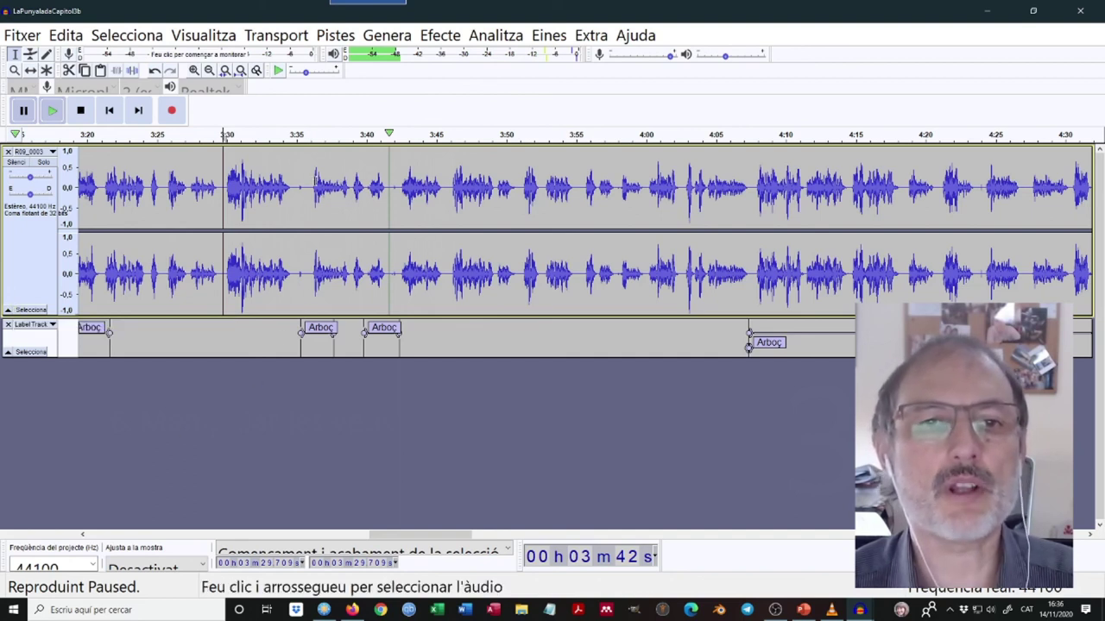
Apply Bass and Treble to the phrase between about 3:35.6 and 3:41.7, with bass at 9 dB and treble at -13 dB
click(305, 184)
drag(305, 184, 391, 197)
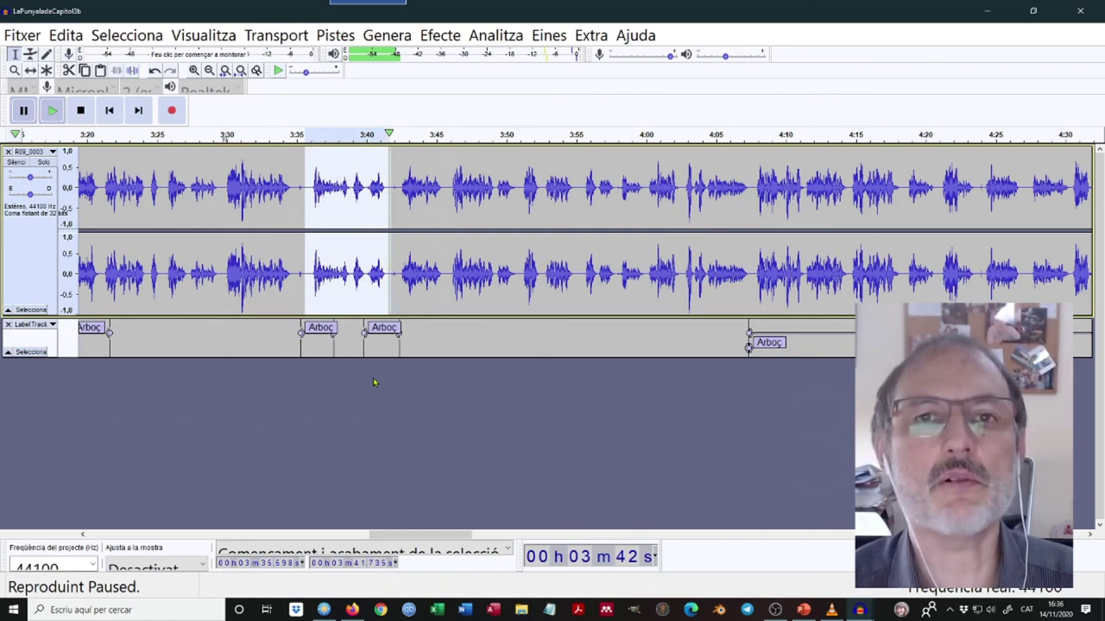
click(429, 37)
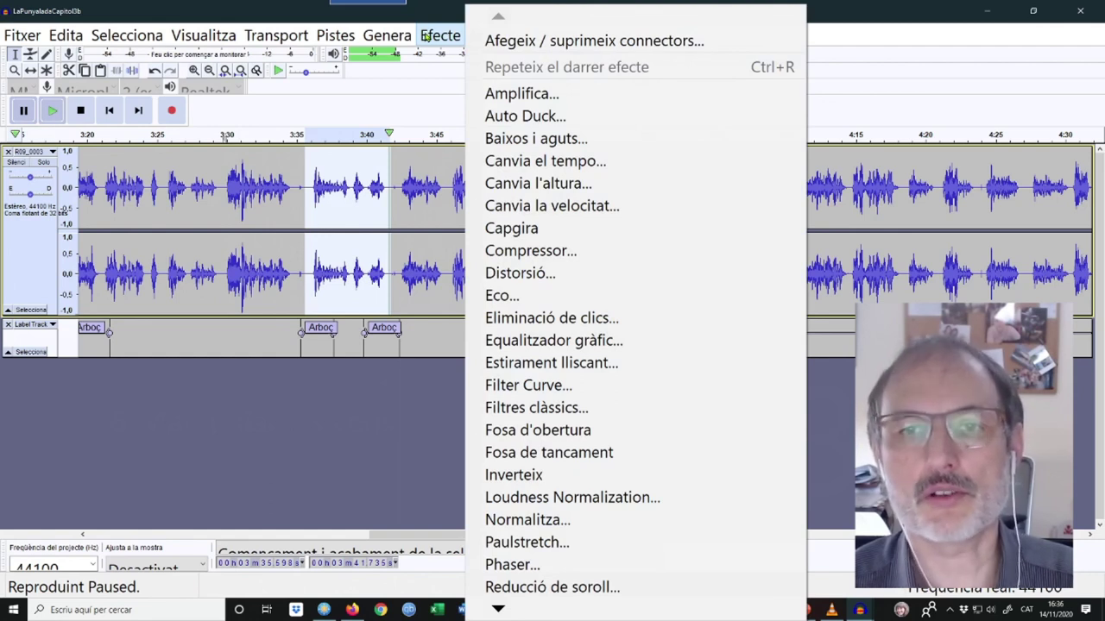
click(532, 140)
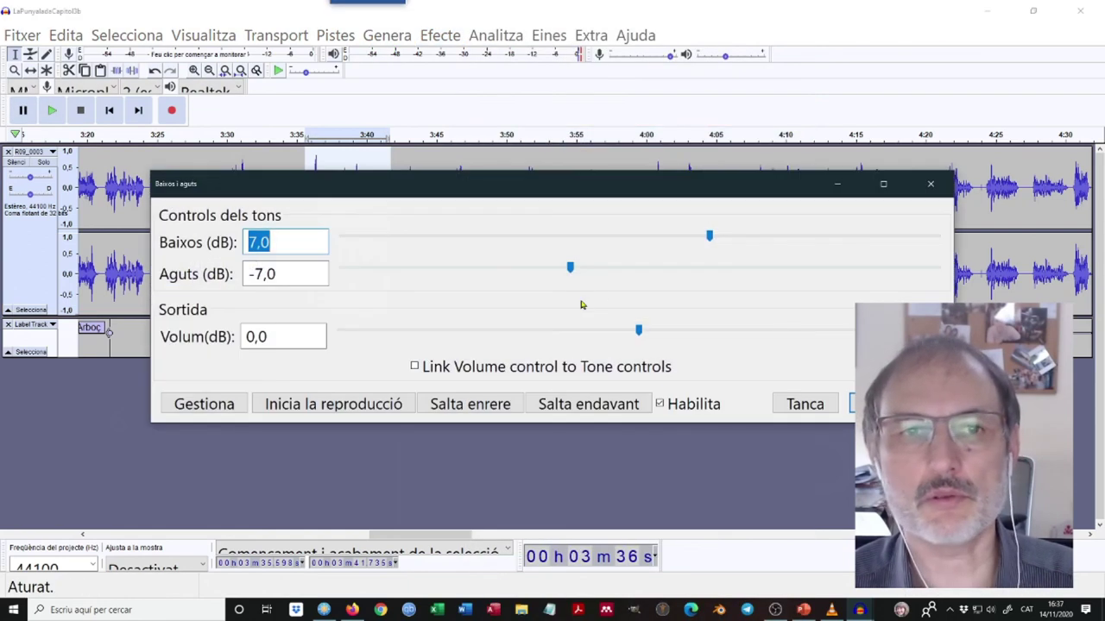
click(710, 235)
drag(714, 234, 729, 235)
click(545, 269)
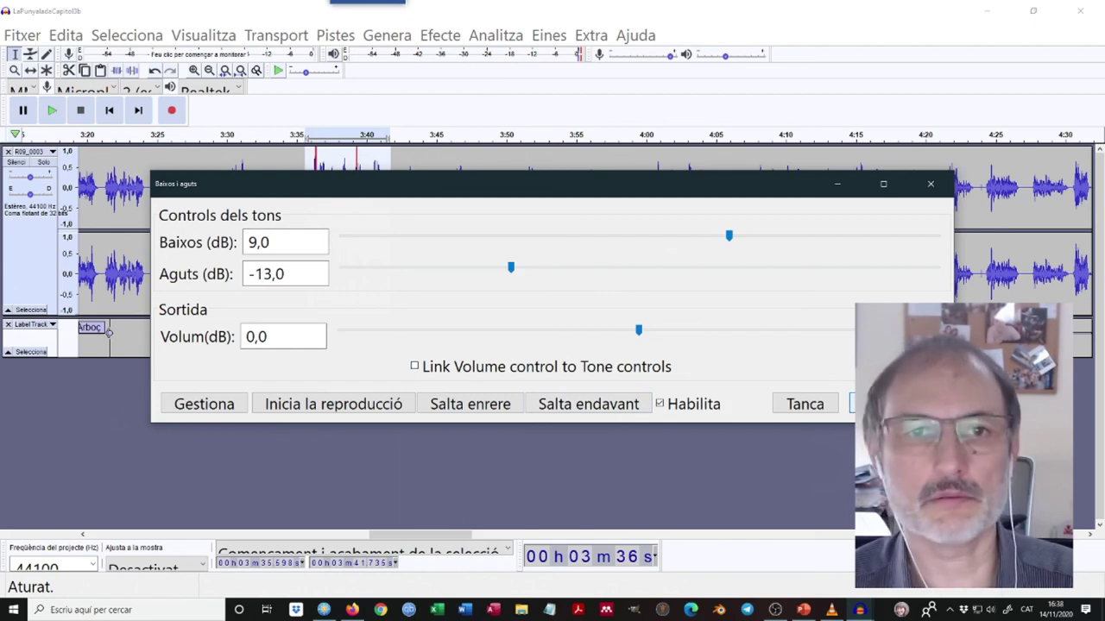
click(816, 404)
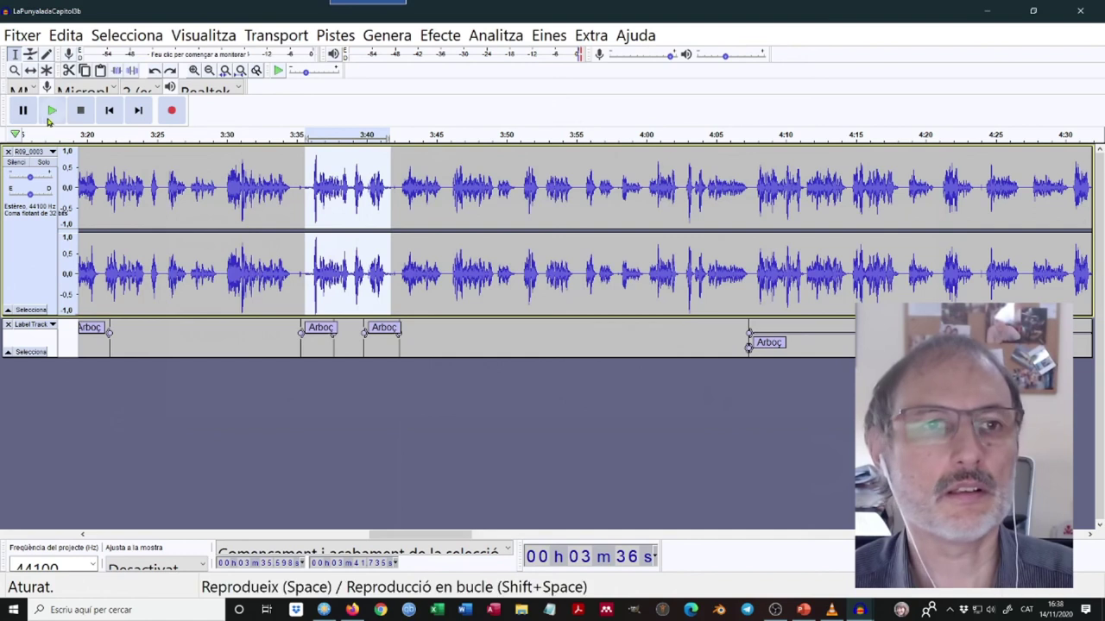
Play the selected phrase with the tone adjustment and undo the last Bass and Treble change
click(52, 111)
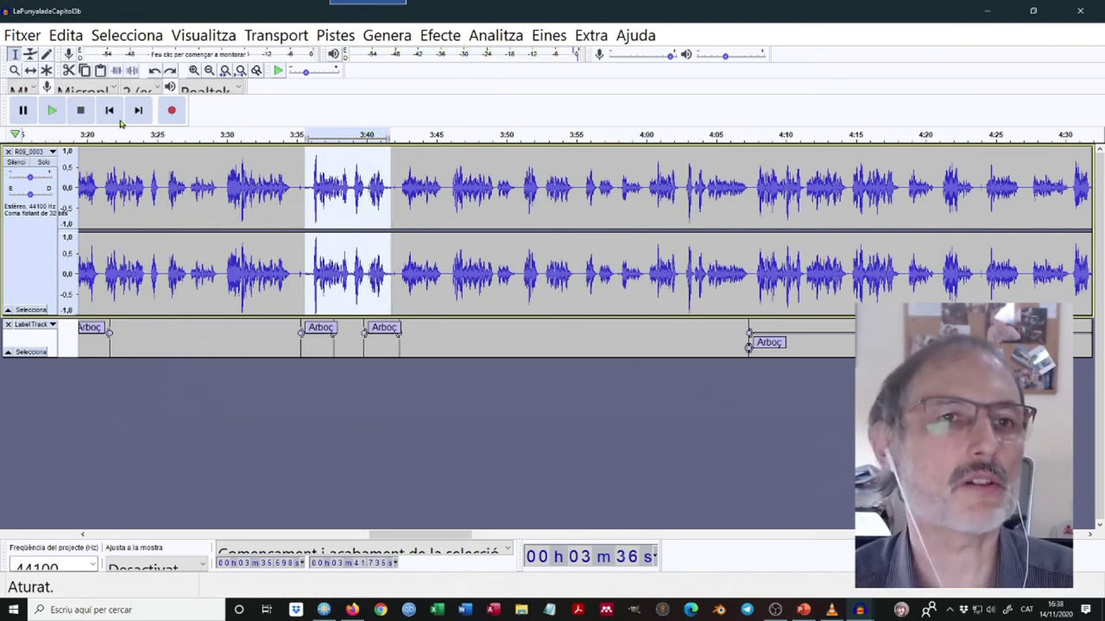
click(66, 35)
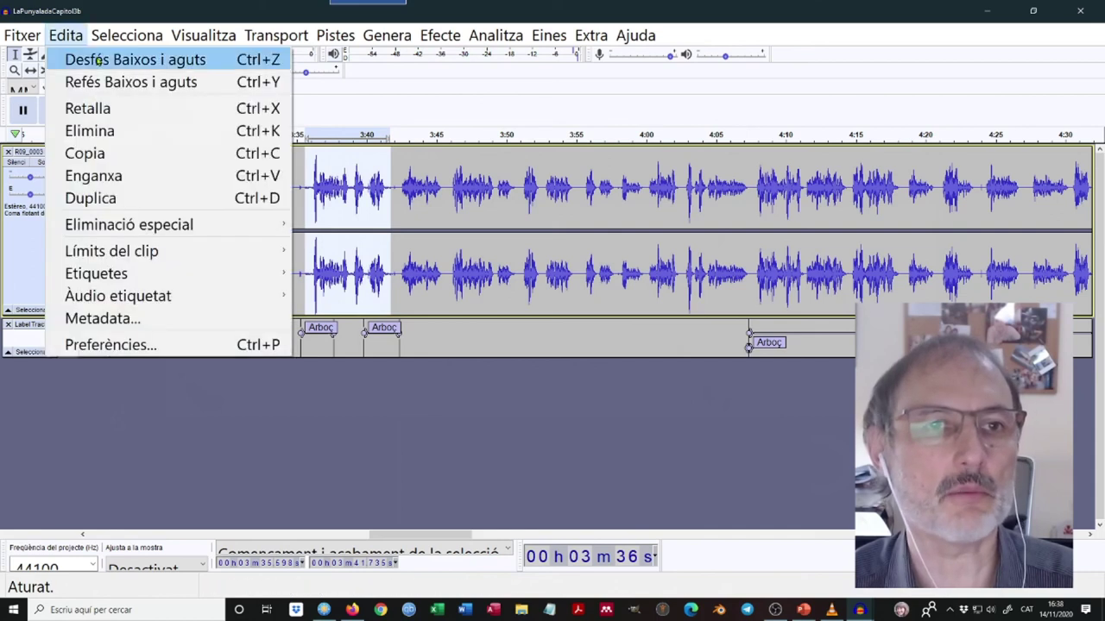
click(98, 60)
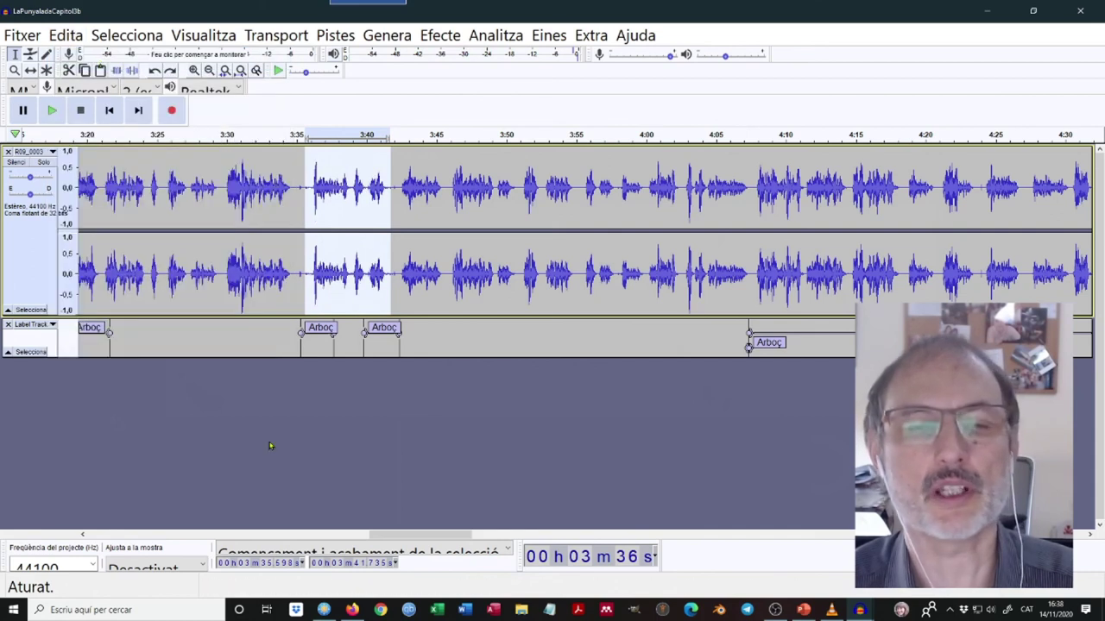
Change the tempo of the selected phrase by -15 percent without altering its pitch
click(447, 36)
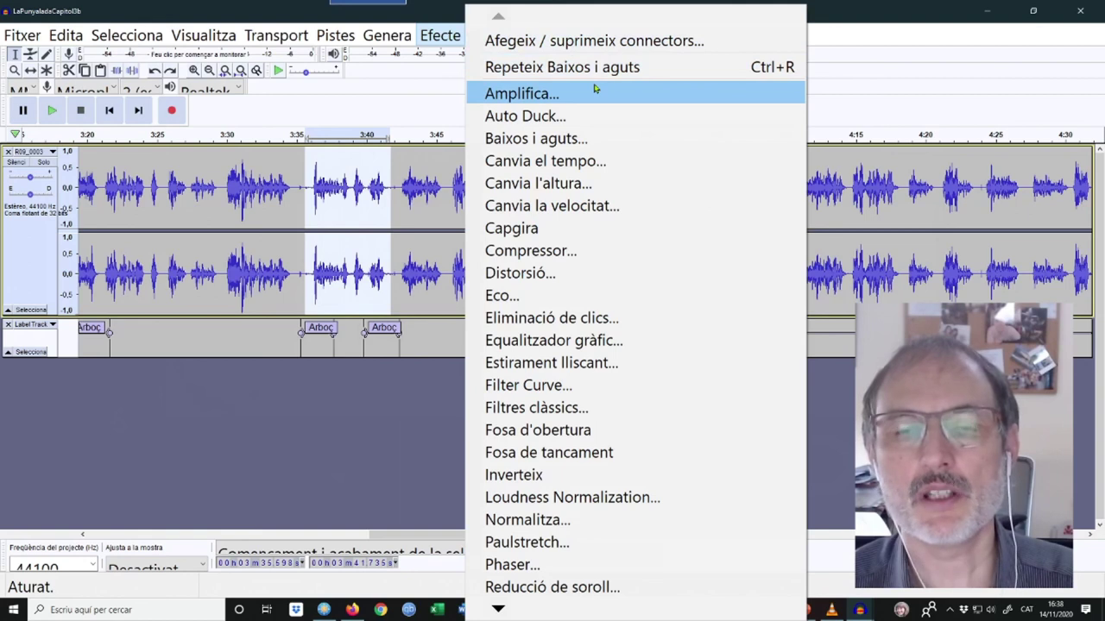
scroll(595, 89, down, 1)
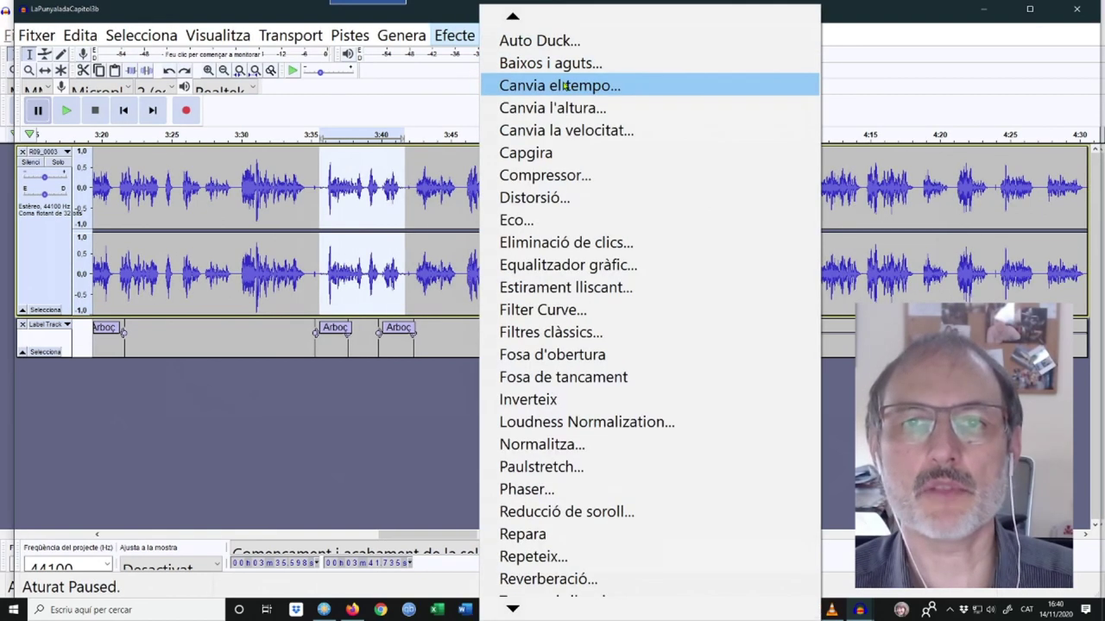
click(565, 87)
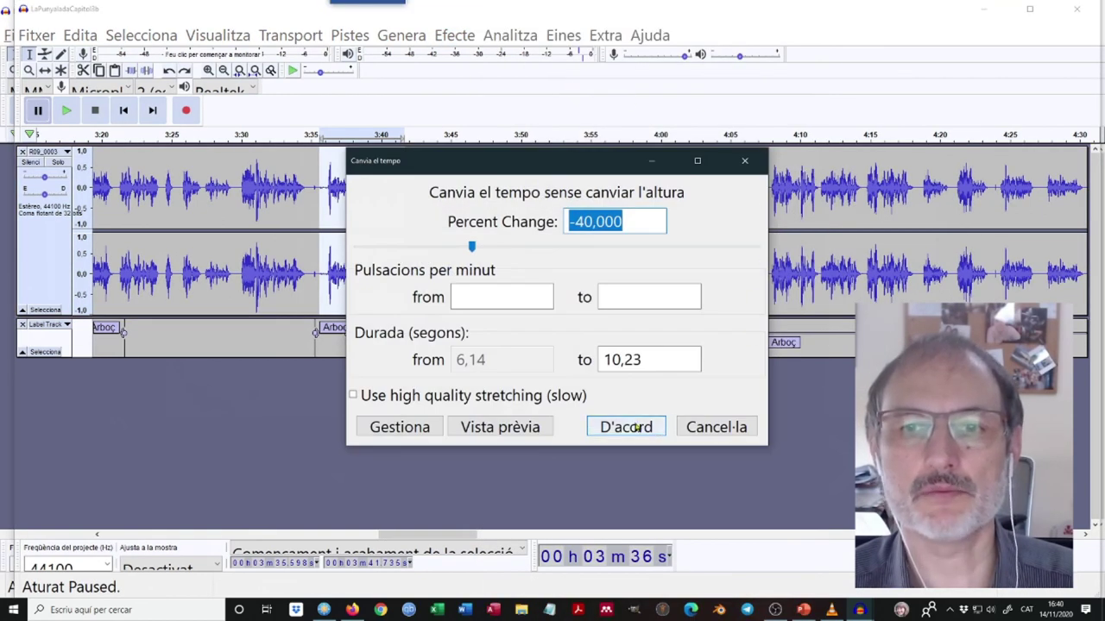
click(636, 427)
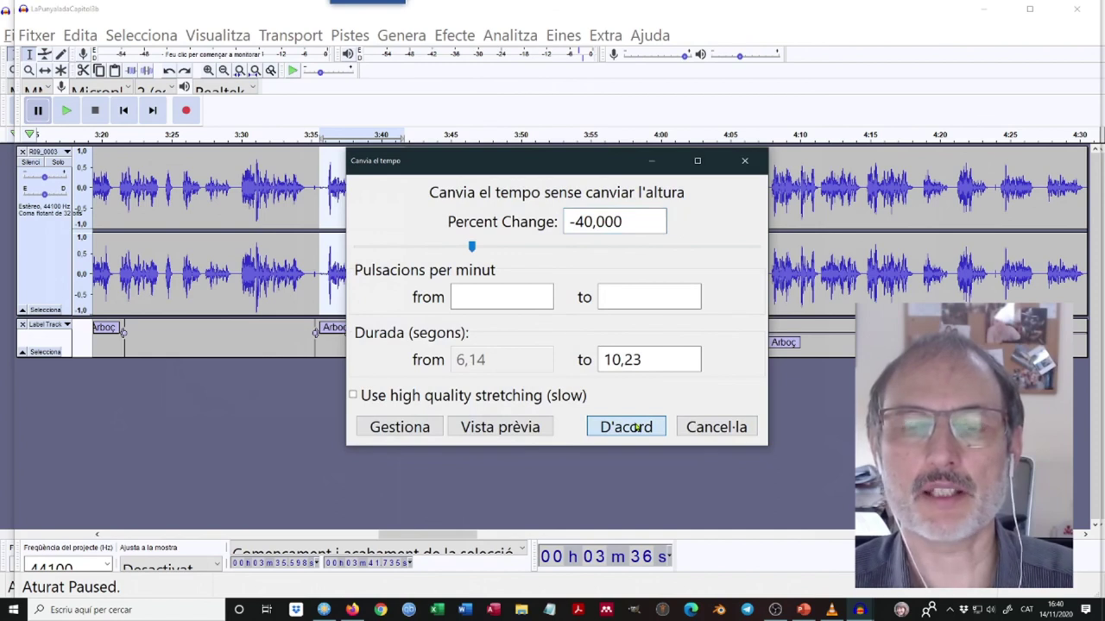
drag(575, 217, 582, 214)
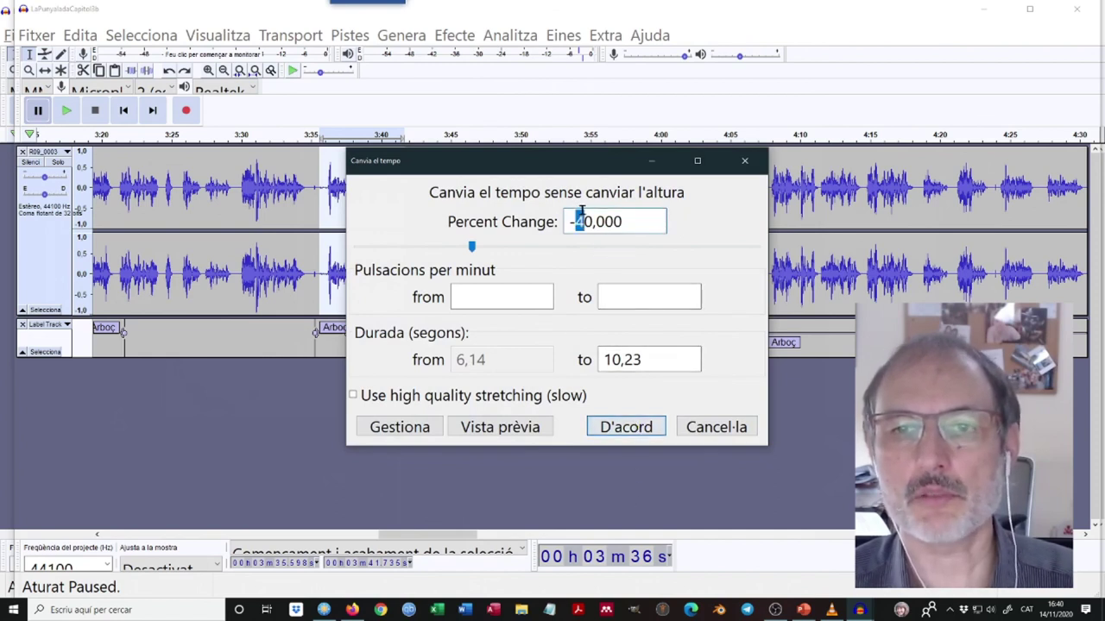
text(15)
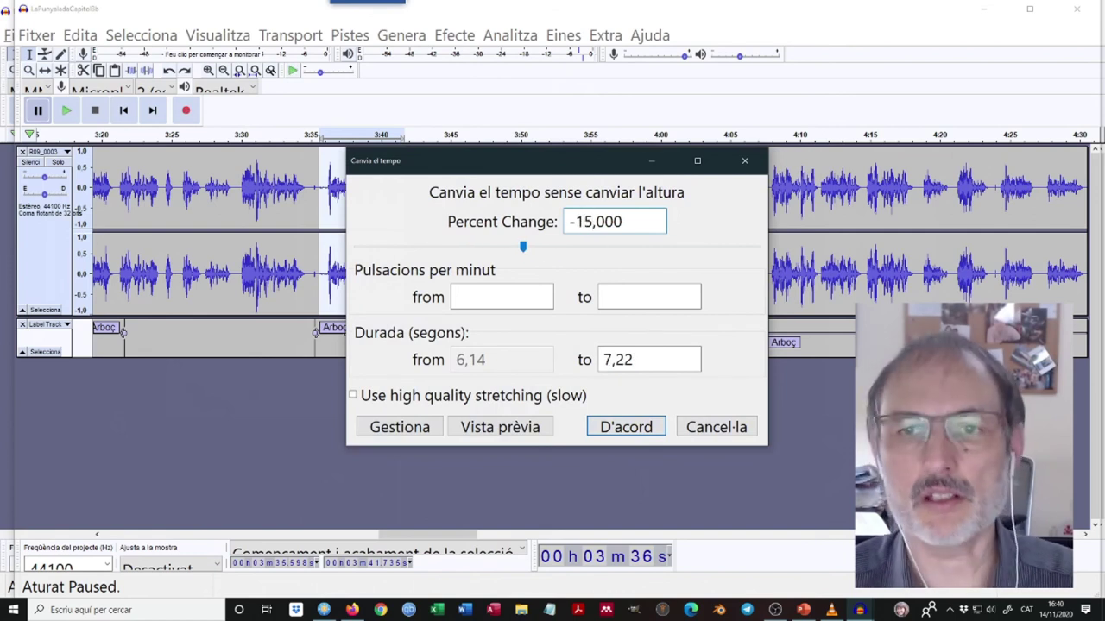
click(621, 427)
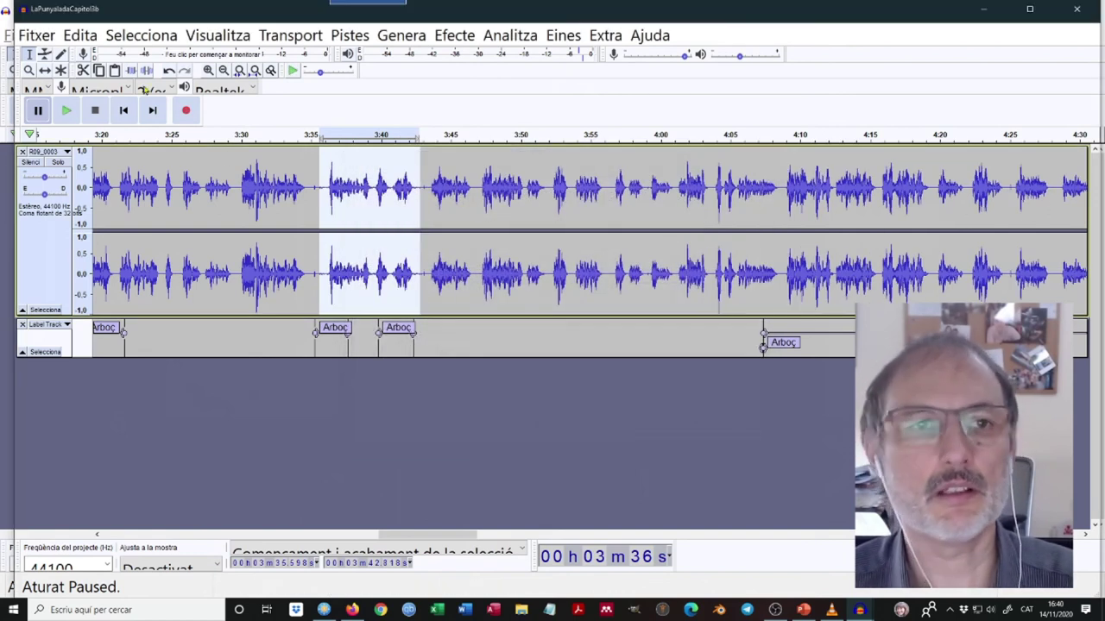
Play the slowed phrase, stop playback and undo the tempo change
click(66, 110)
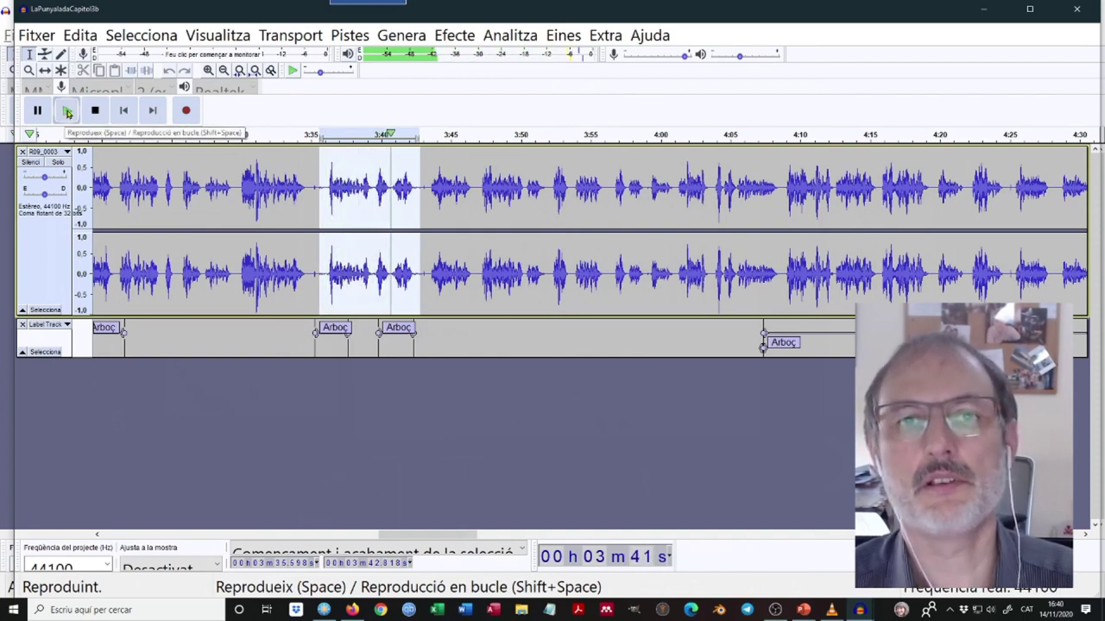
key(space)
key(ctrl+z)
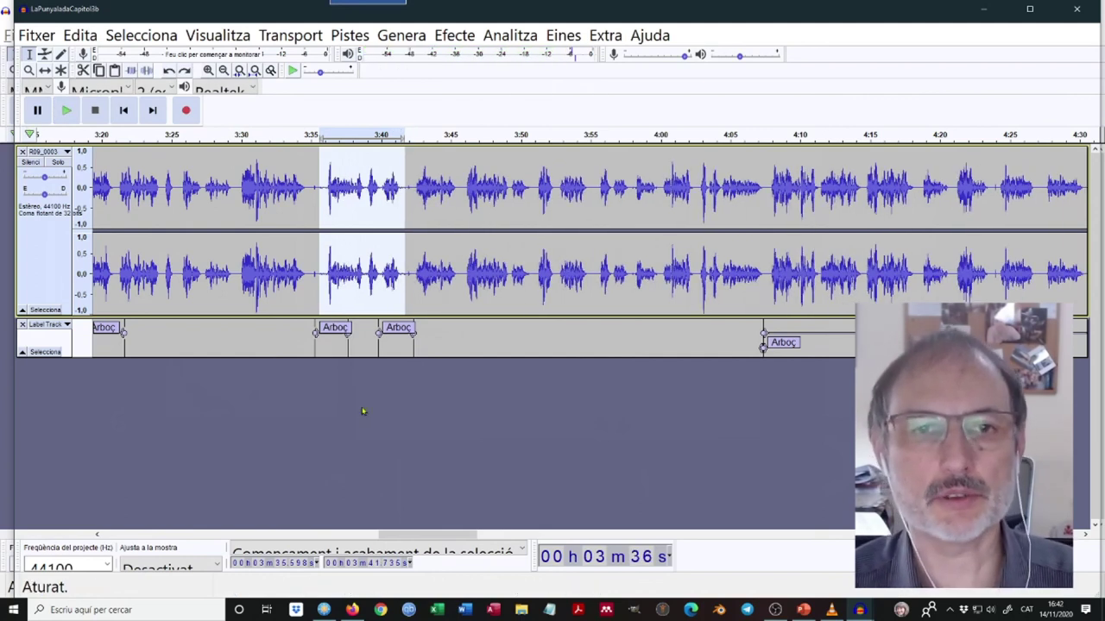
Select the phrase between about 3:29.7 and 3:34.9 and increase its tempo by 10 percent without altering its pitch
drag(237, 192, 309, 199)
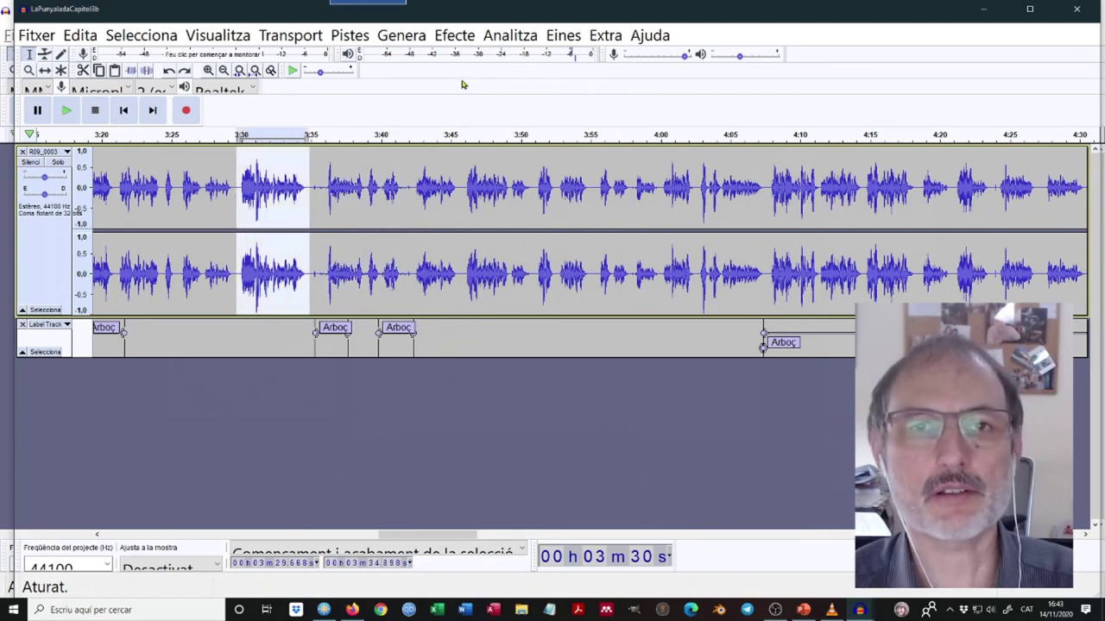
click(472, 36)
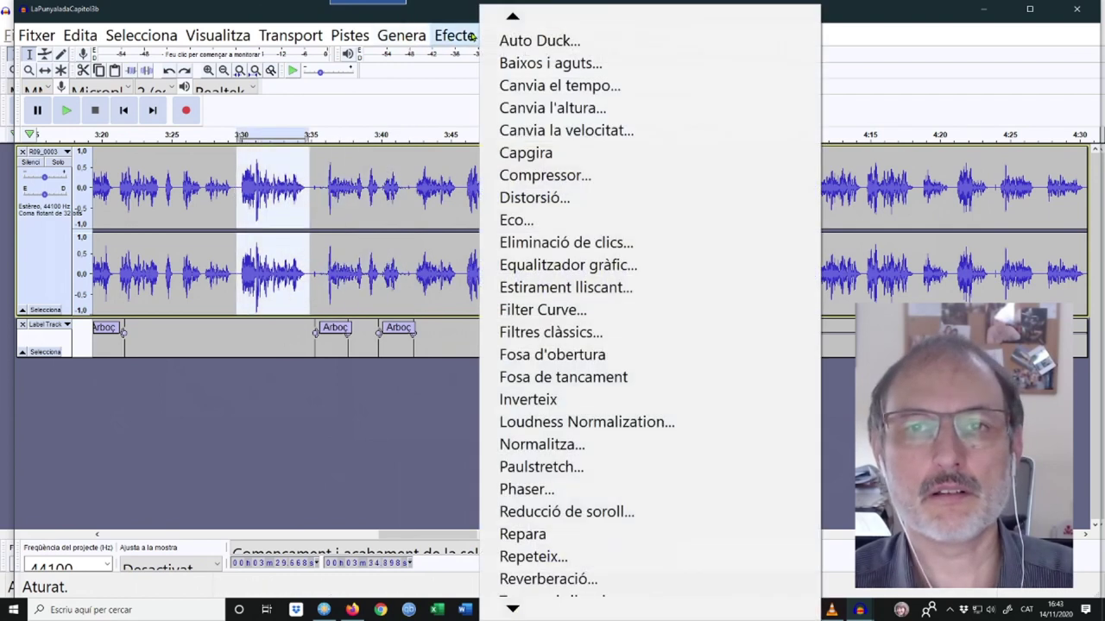
click(539, 86)
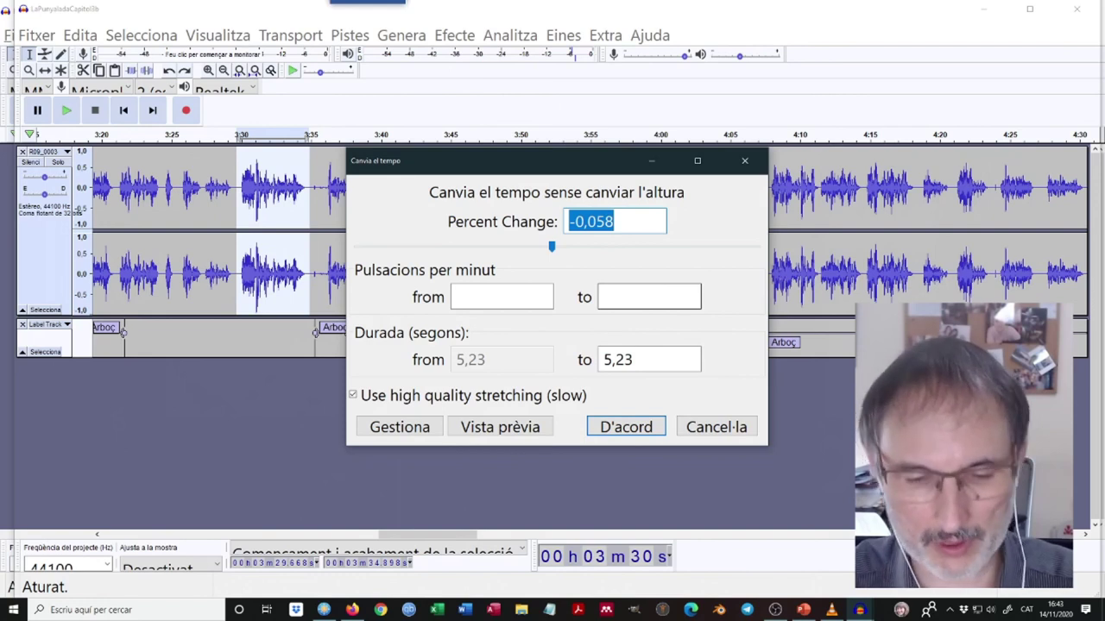
key(Return)
Change the tempo of the same phrase by a further 30 percent and play it
click(453, 36)
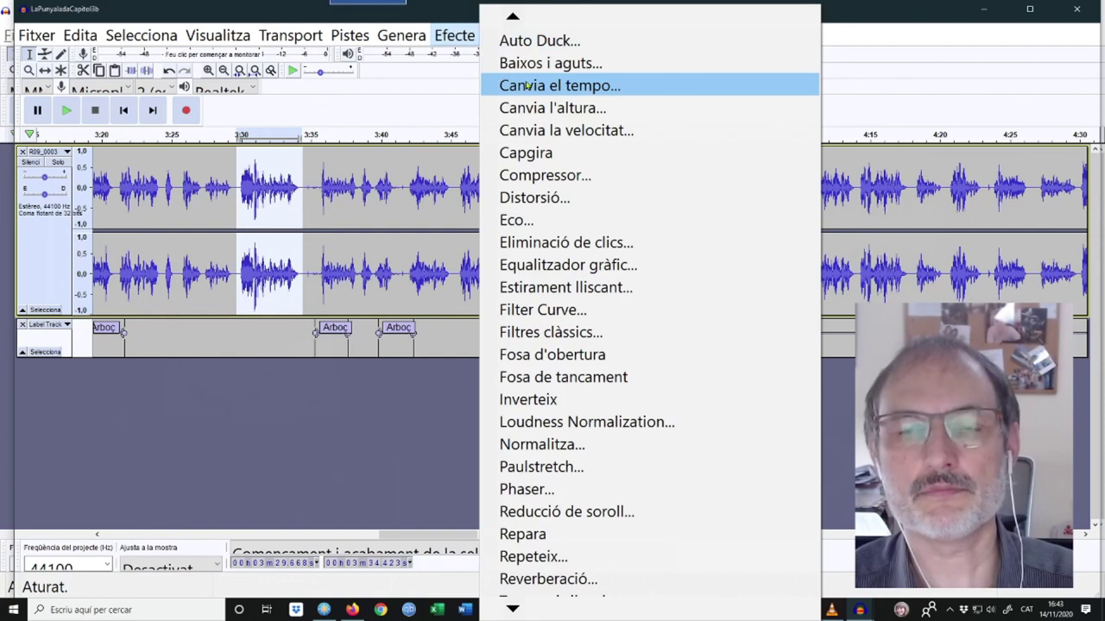
click(526, 85)
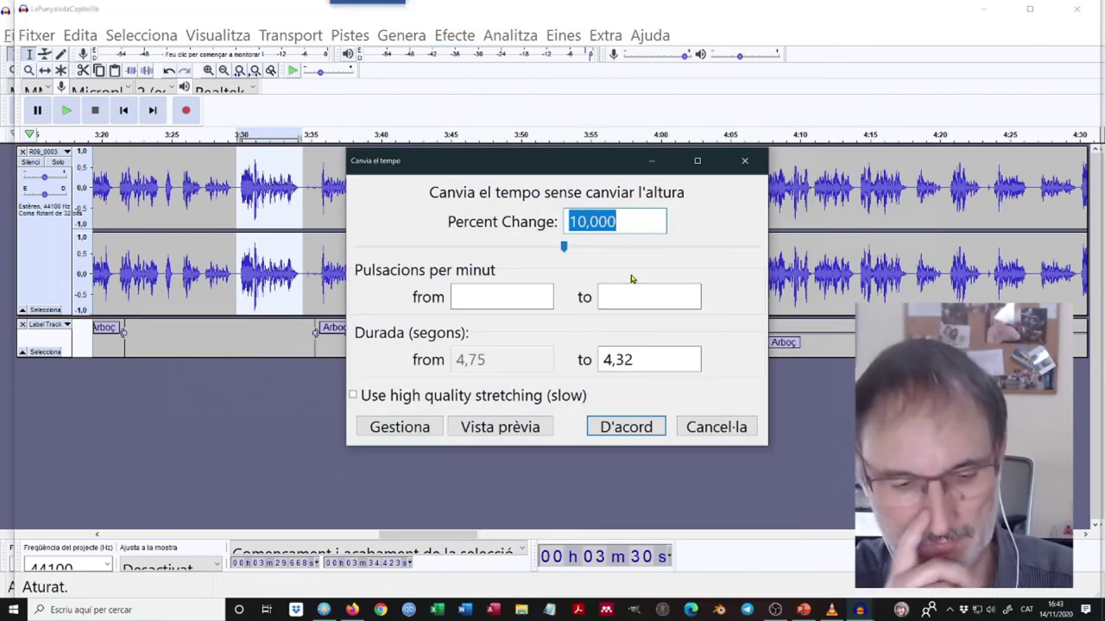
text(30)
key(Tab)
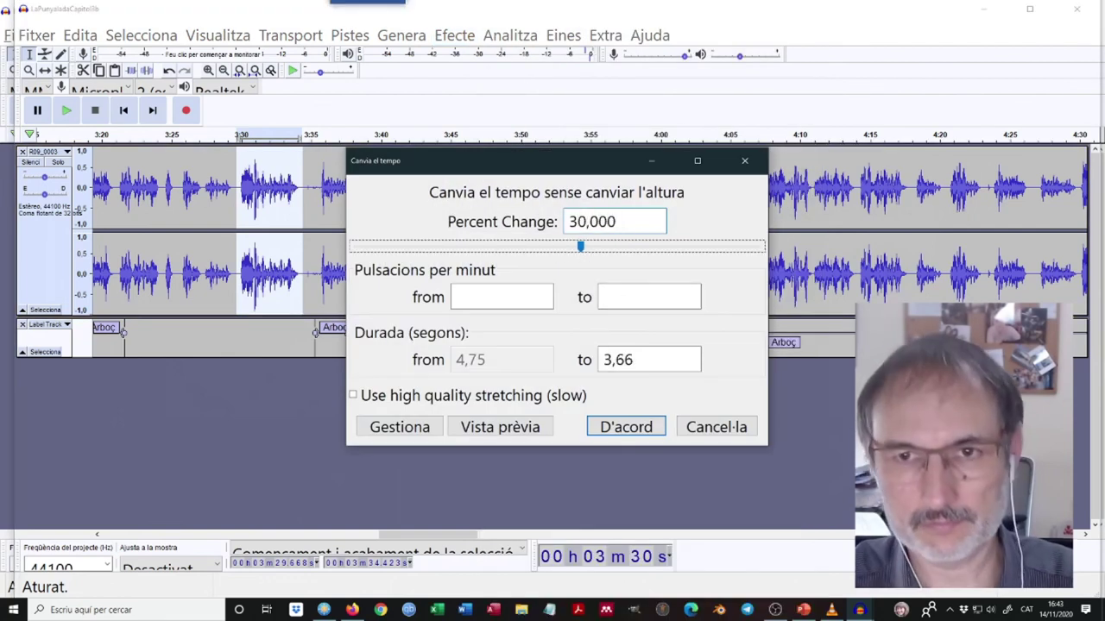
click(636, 428)
click(72, 116)
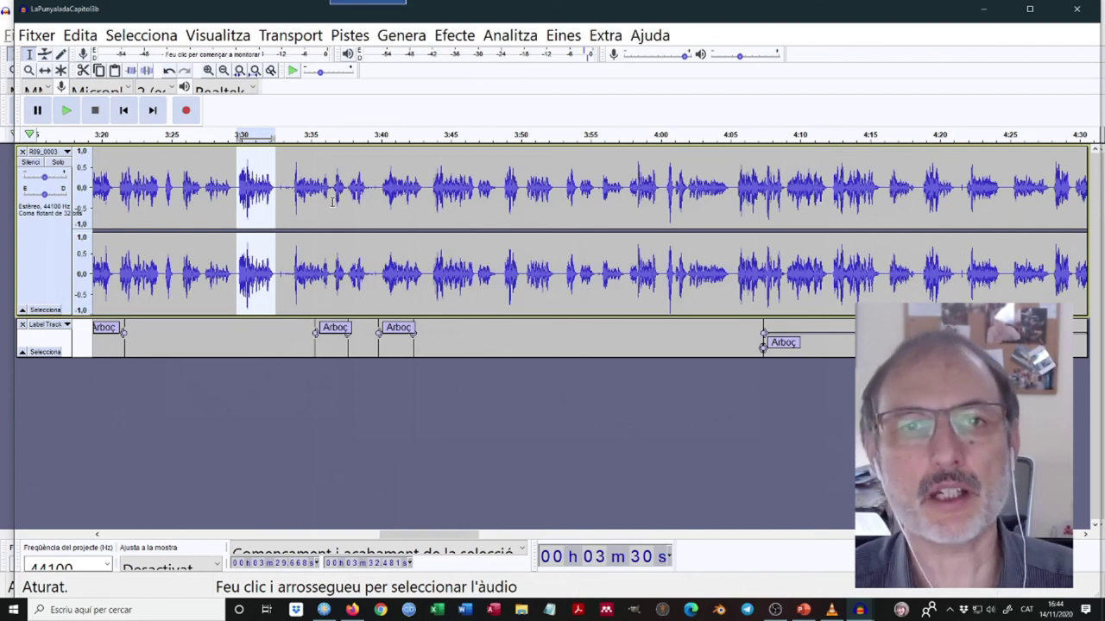
click(444, 36)
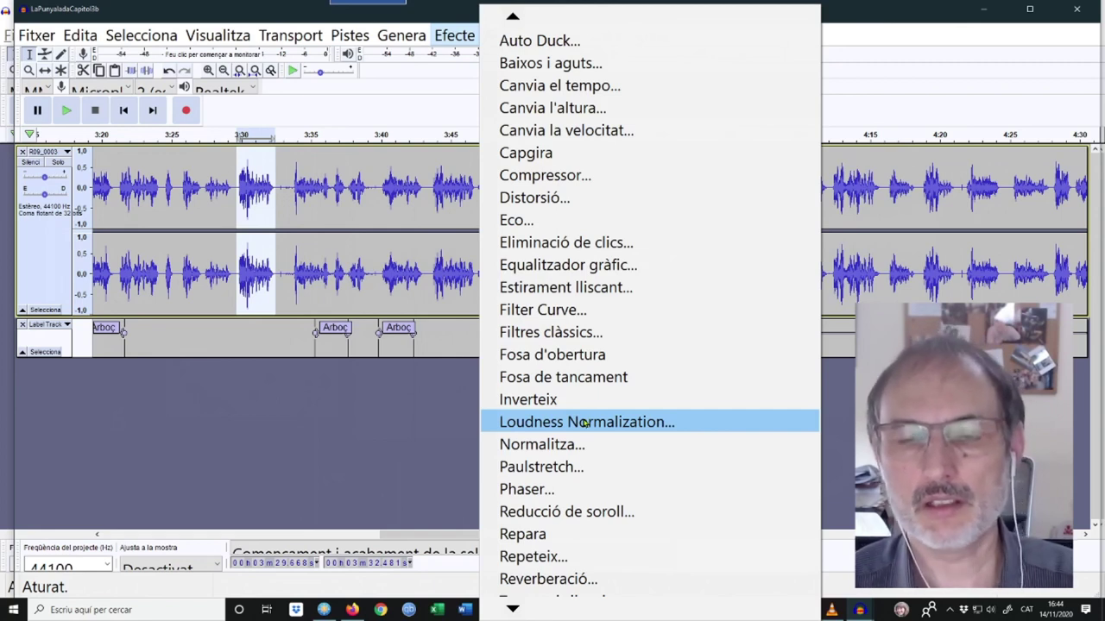
click(280, 412)
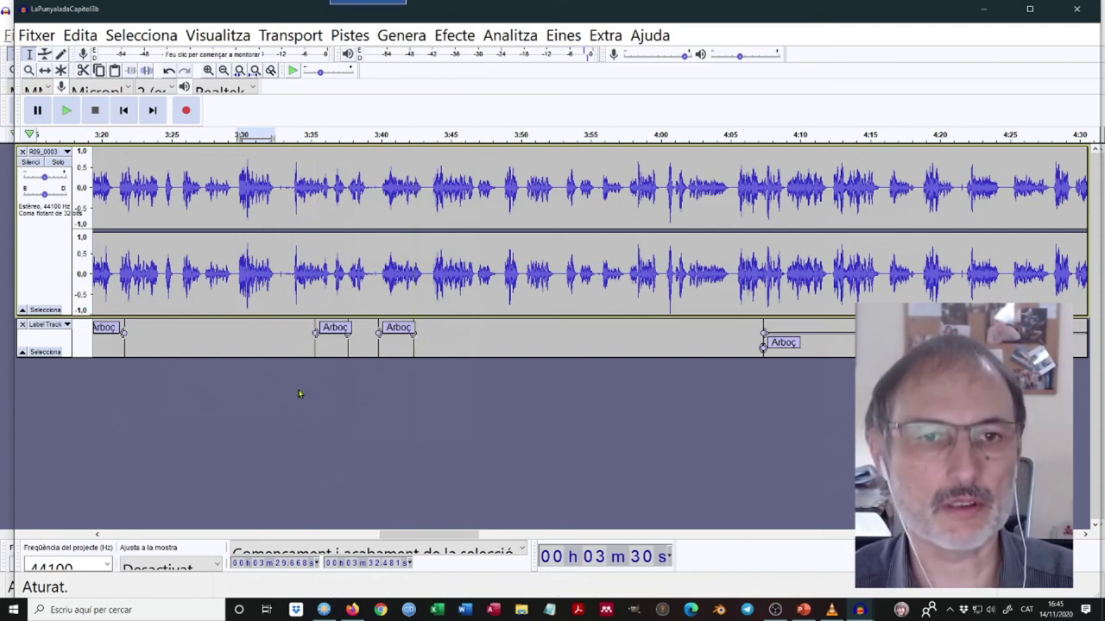
Add a second label track below the existing one
click(350, 36)
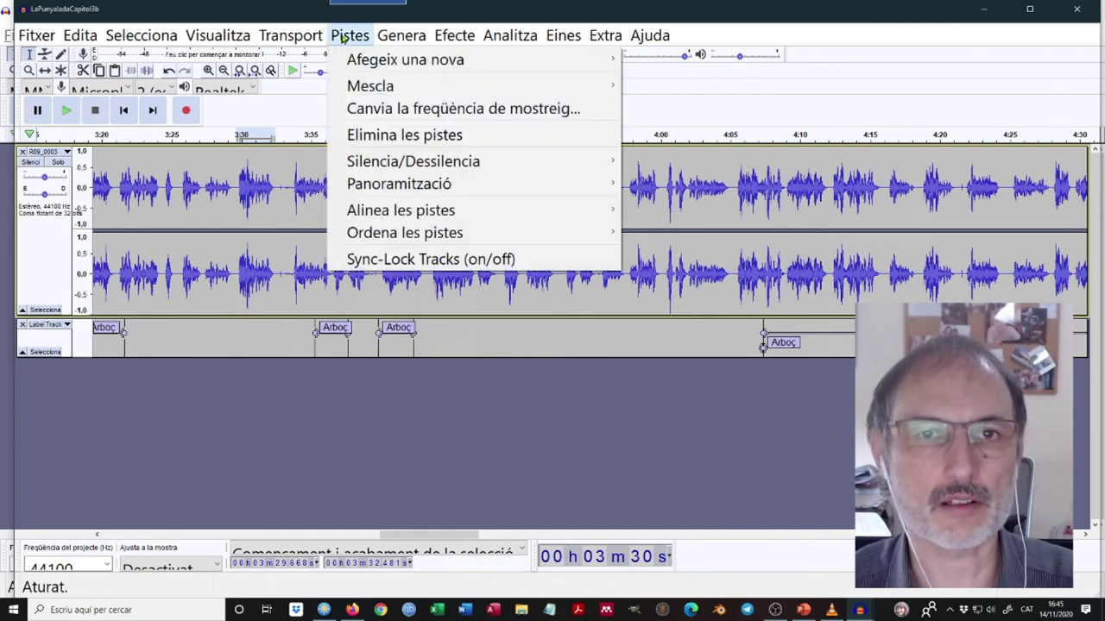
mouse_move(356, 59)
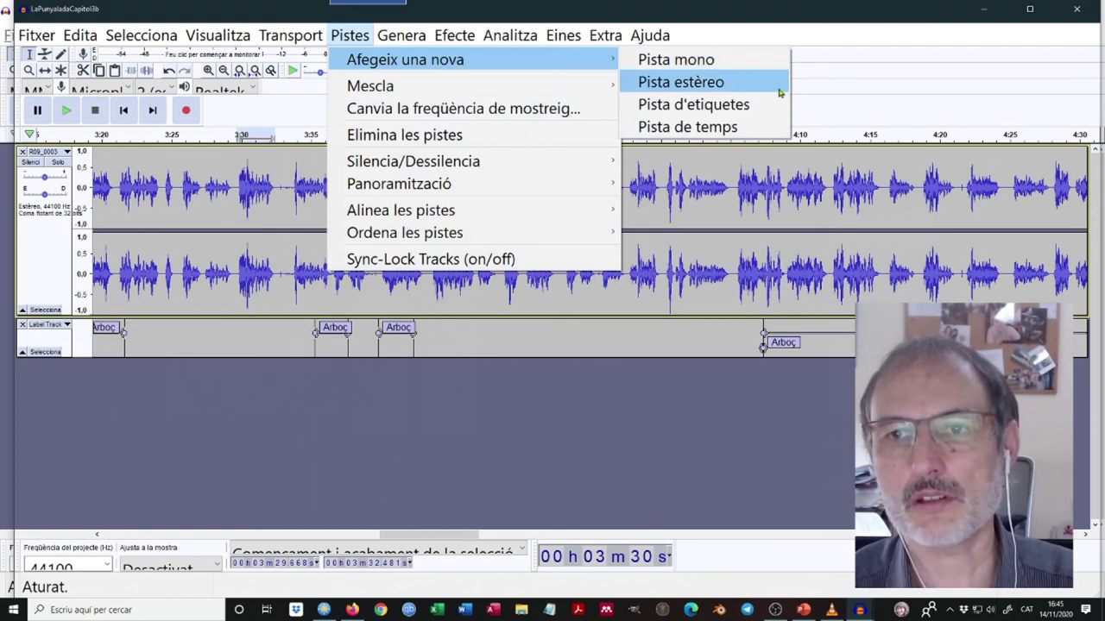
click(736, 104)
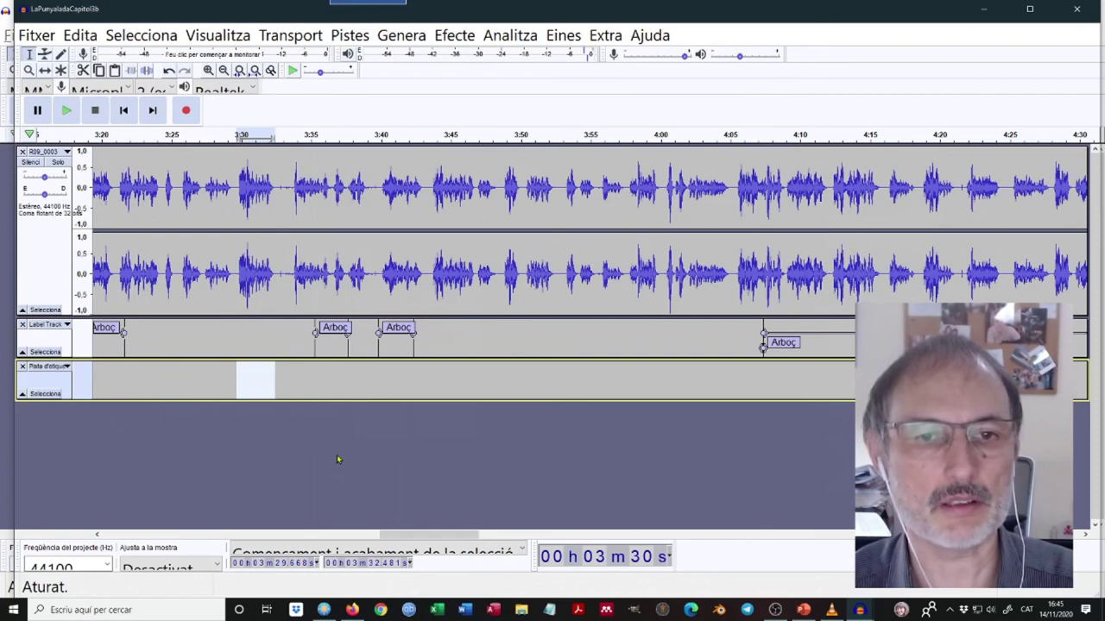
Label the region between about 3:33.5 and 3:48.0 on the new label track with the text "Dialeg"
drag(291, 380, 492, 384)
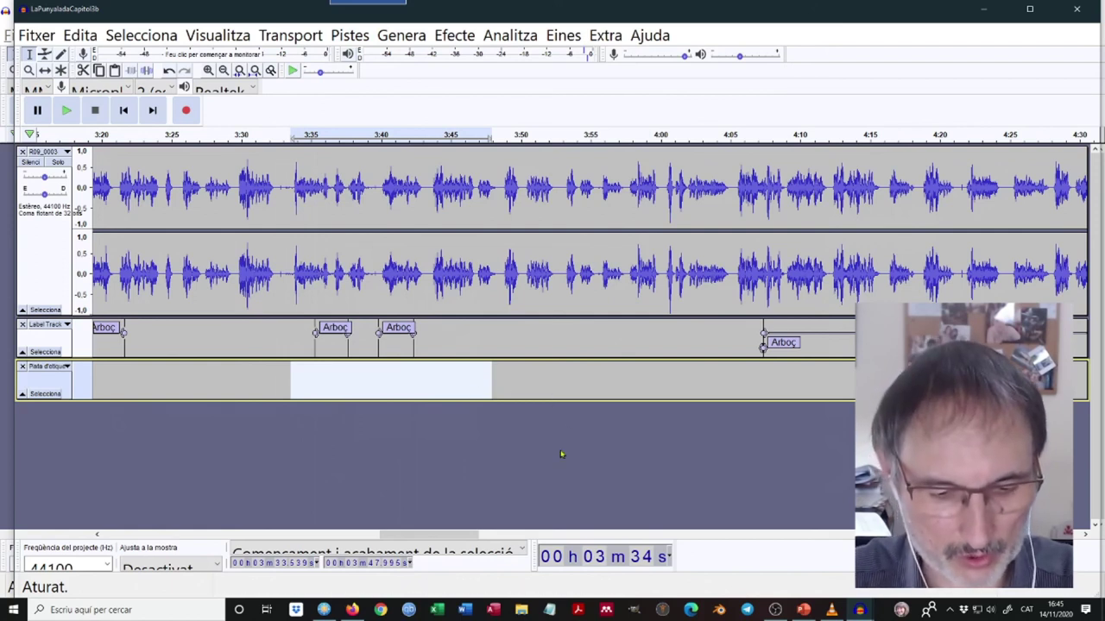
key(ctrl+b)
text(Di)
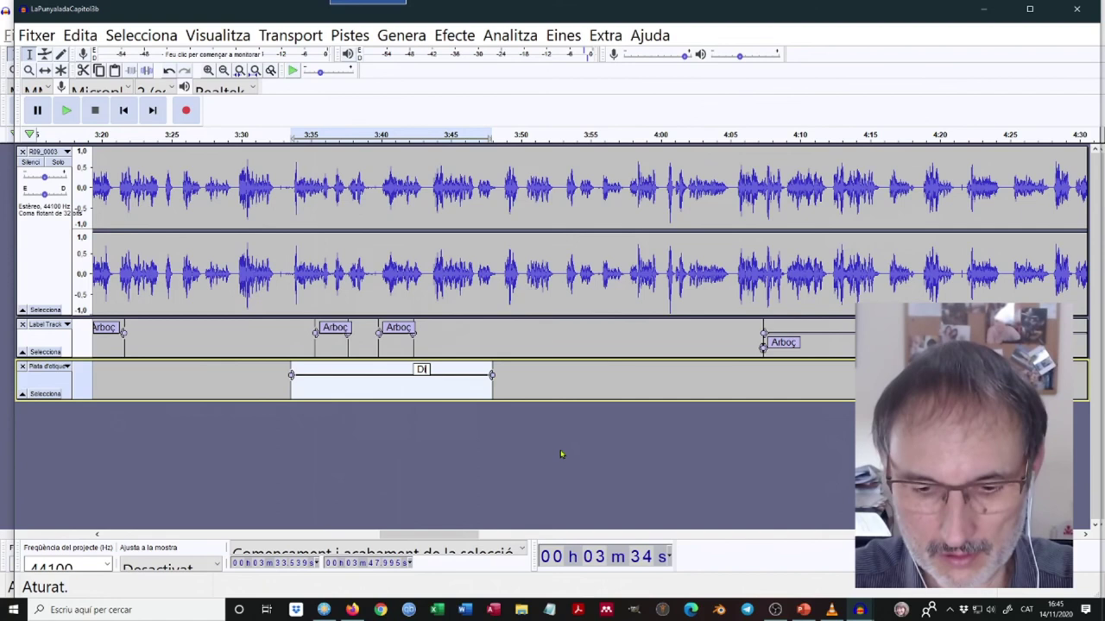
key(bracketleft)
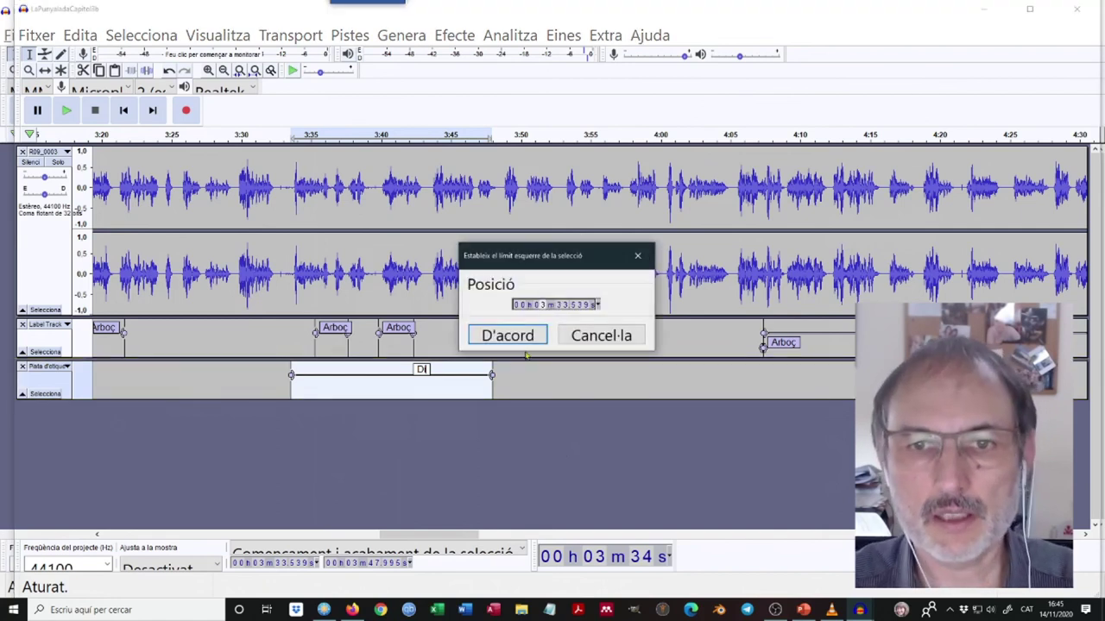
click(510, 336)
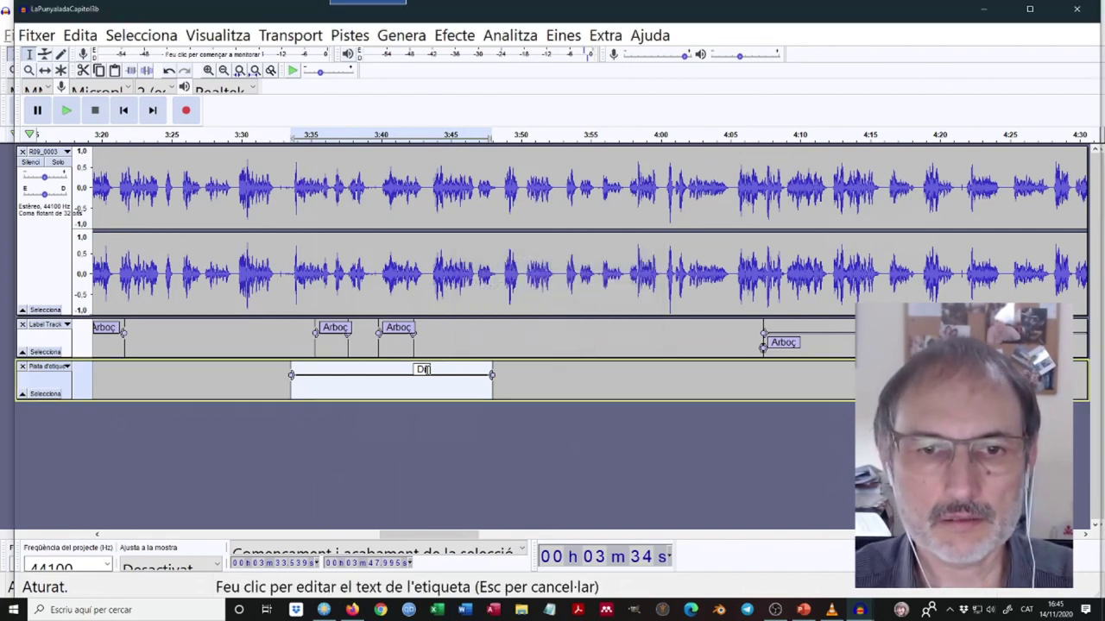
click(421, 369)
key(bracketleft)
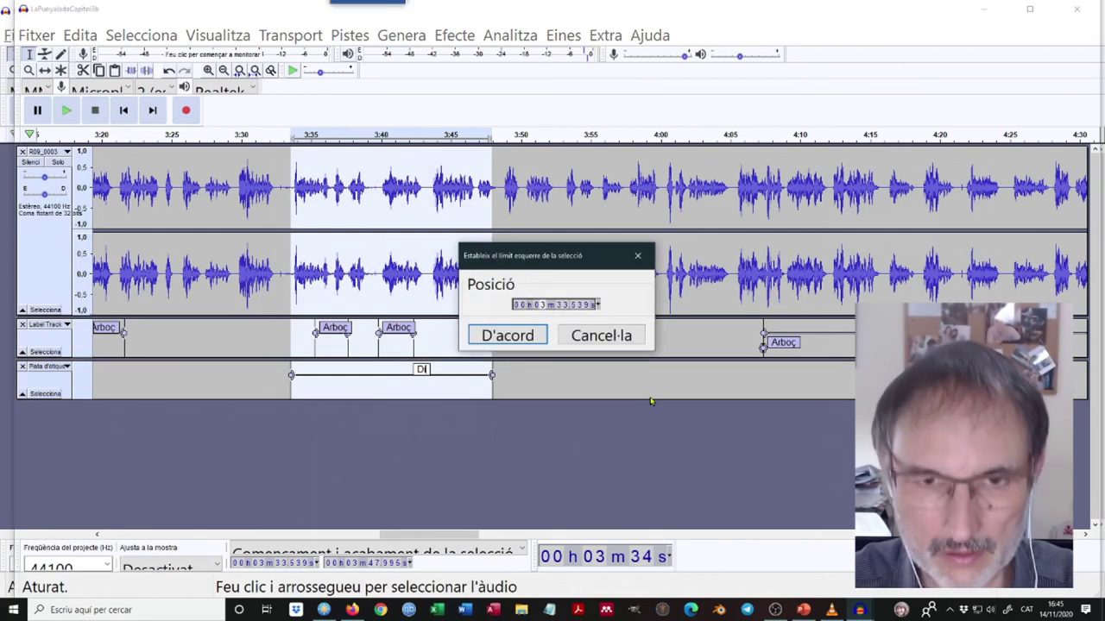
key(Escape)
text(aleg)
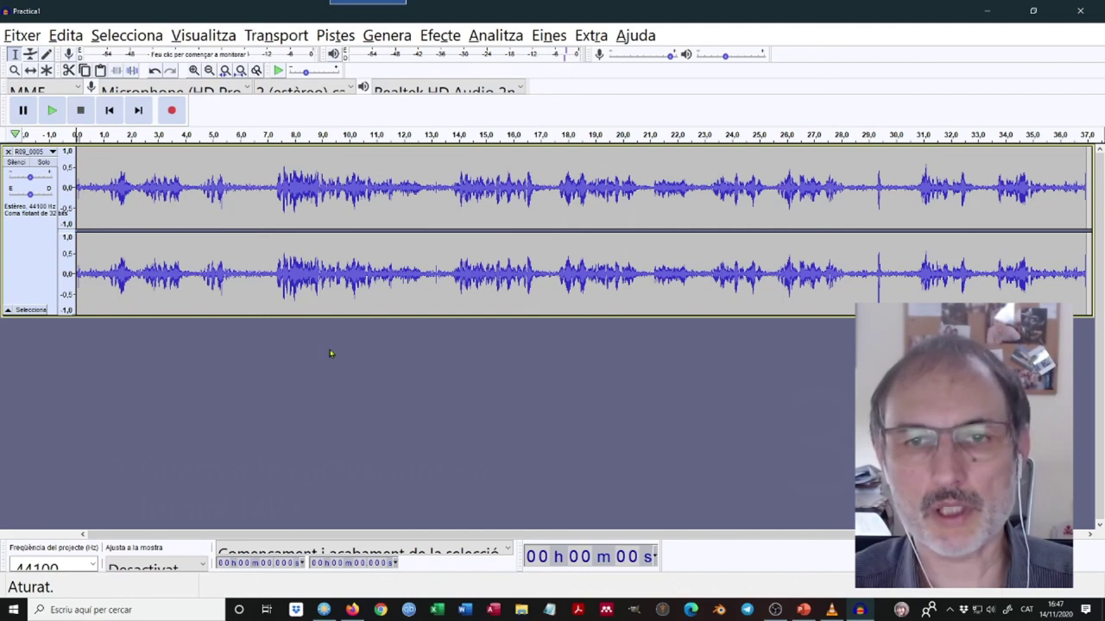
Start an MP3 export of the Practica1 project, creating and opening a folder named Audiollibre2 inside the Música folder
click(23, 36)
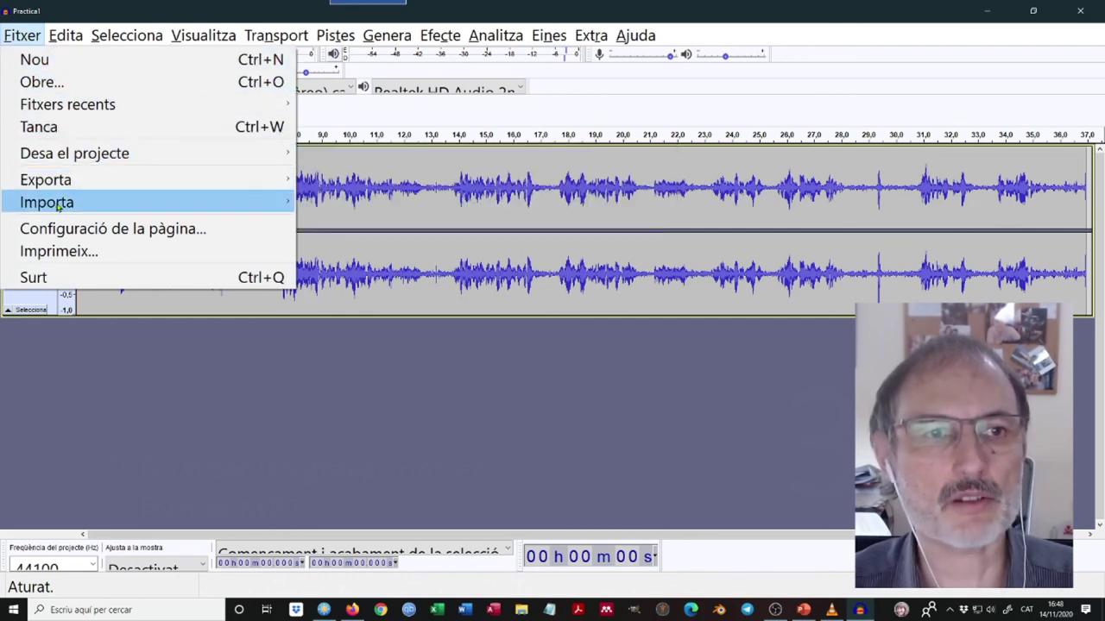
mouse_move(59, 181)
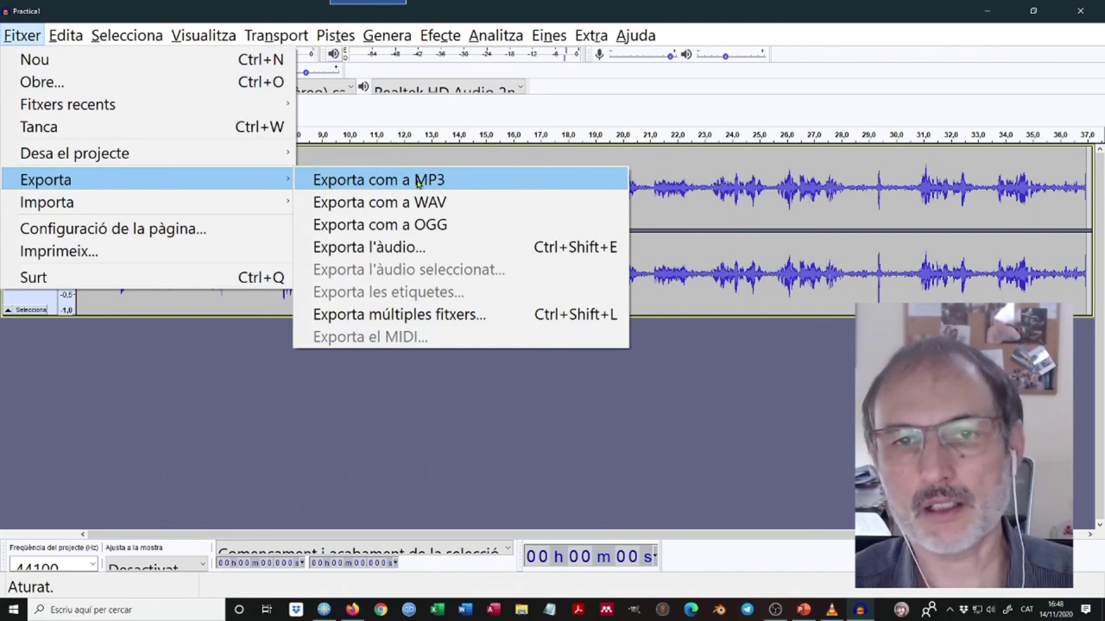
click(493, 180)
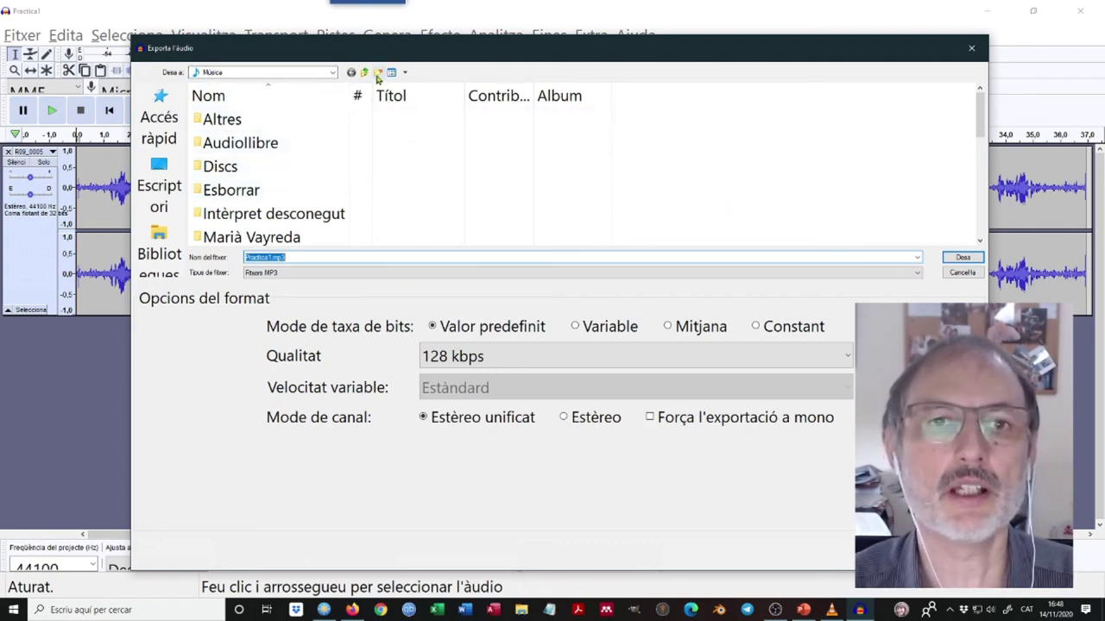
click(431, 156)
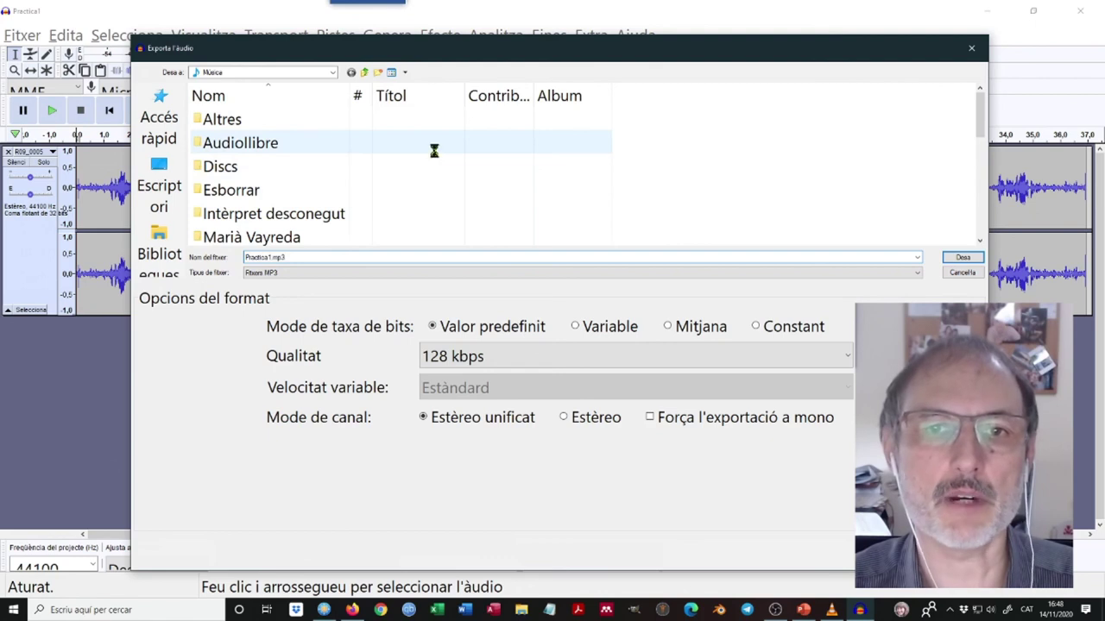
right_click(436, 157)
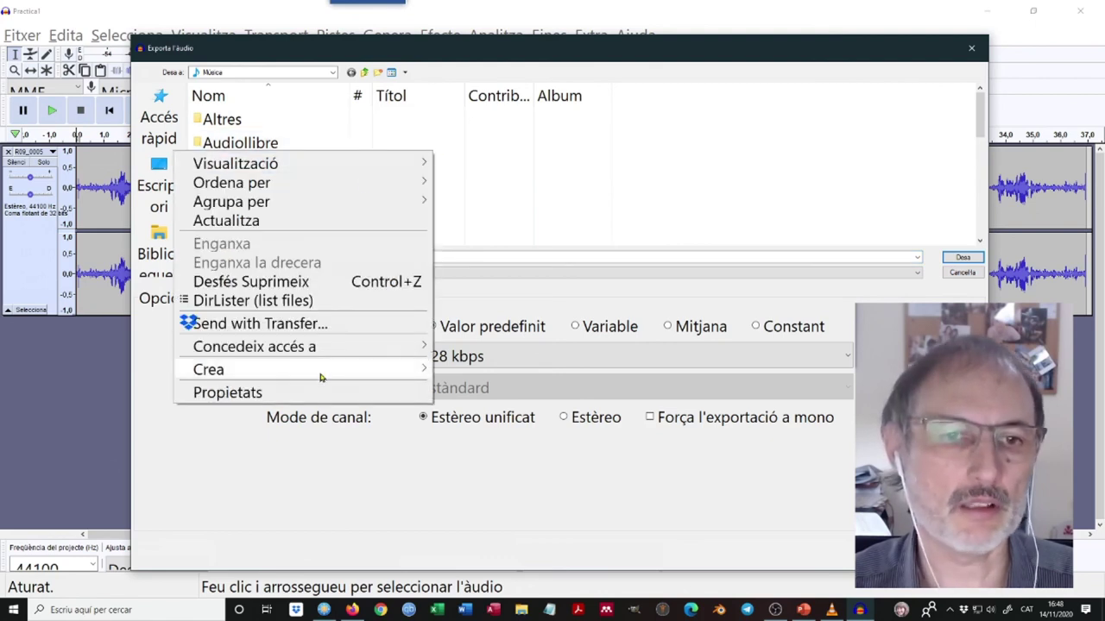
mouse_move(399, 368)
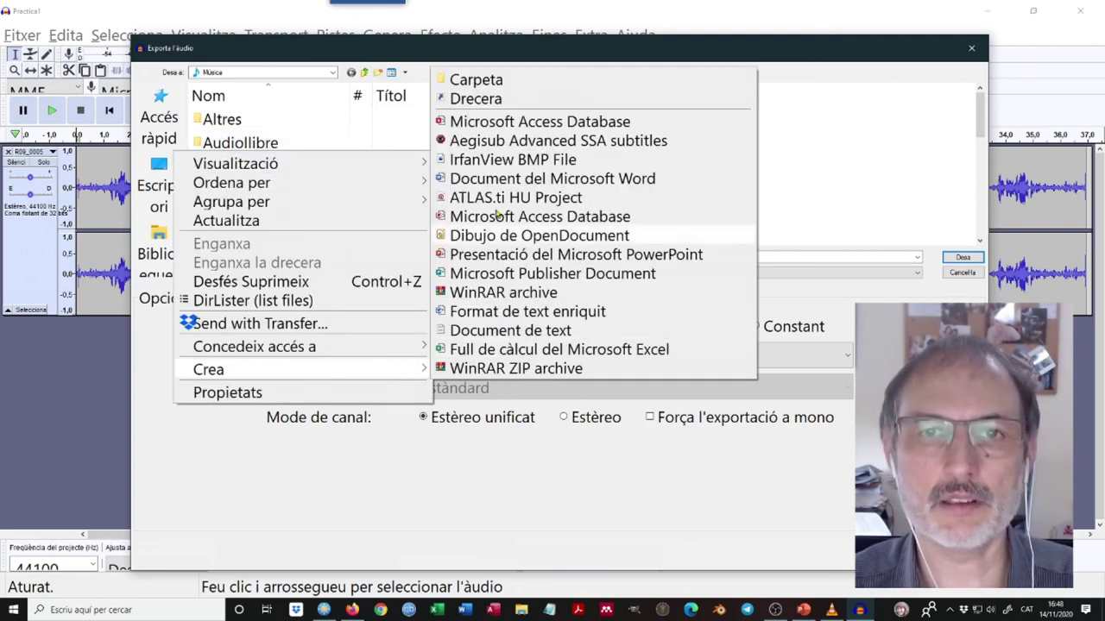
click(489, 81)
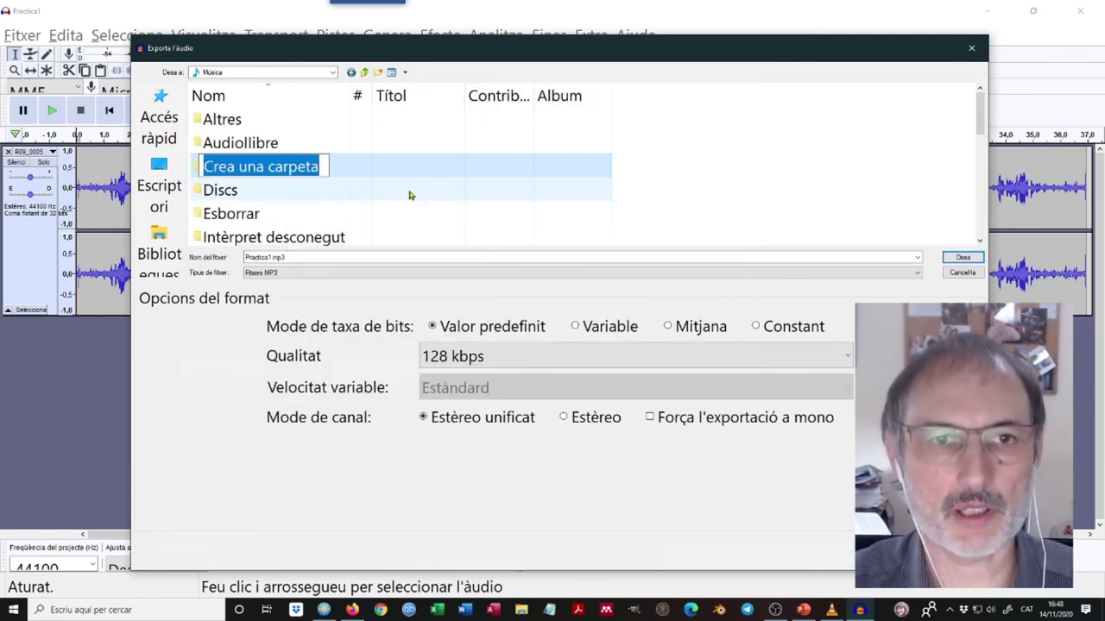
text(Audiollibre2)
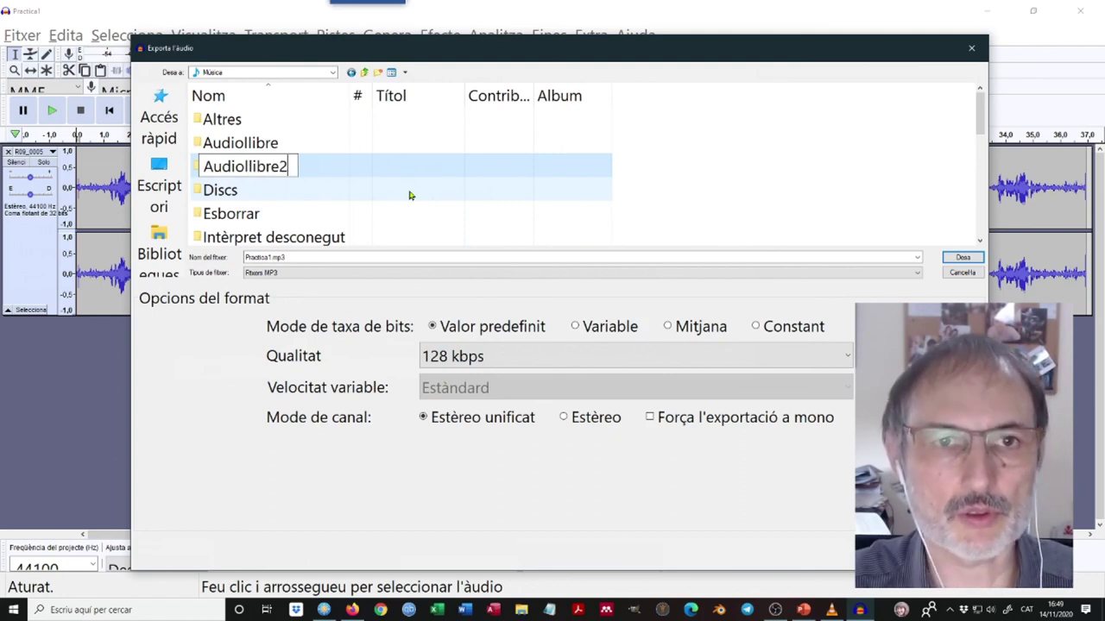
key(Return)
double_click(267, 173)
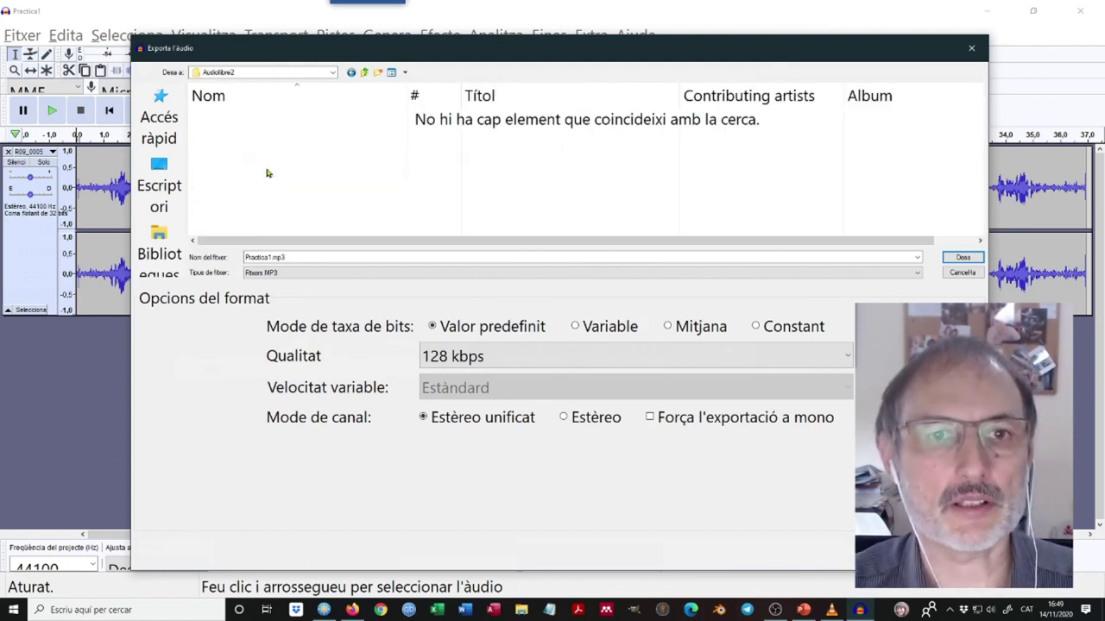
Keep the name Practica1.mp3 and the preset 128 kbps quality, and save the export as far as the metadata tags
click(302, 259)
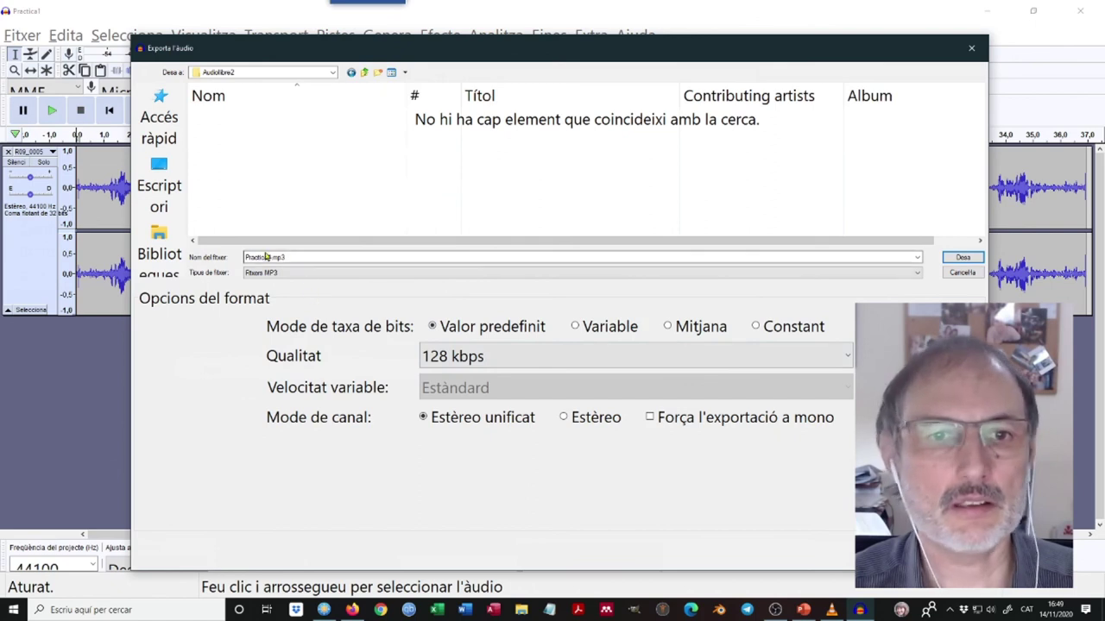
double_click(251, 257)
key(End)
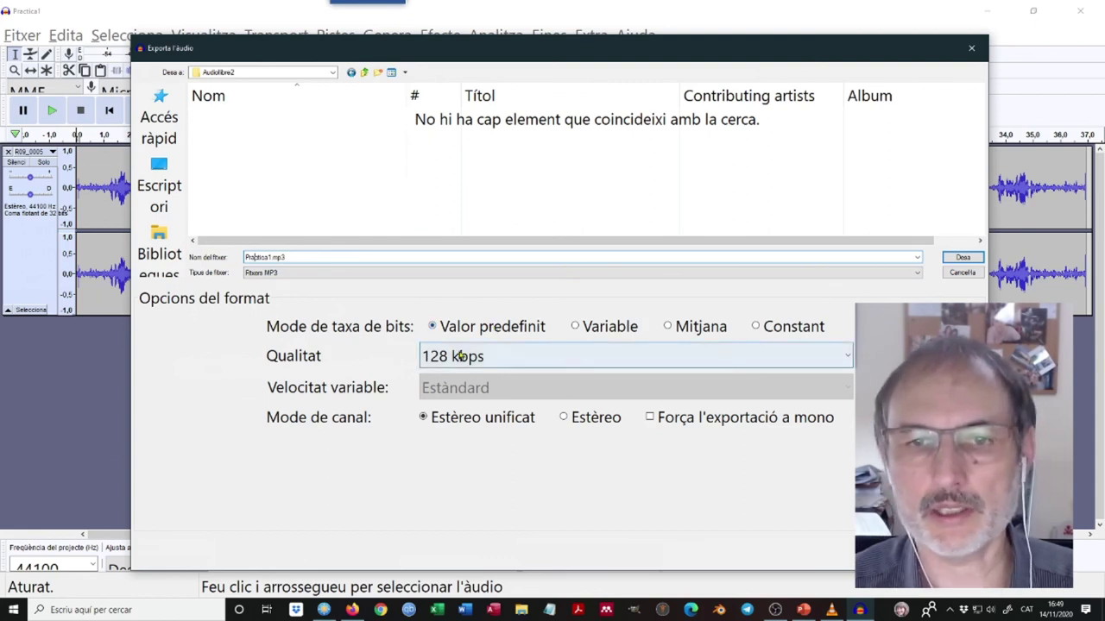
click(842, 356)
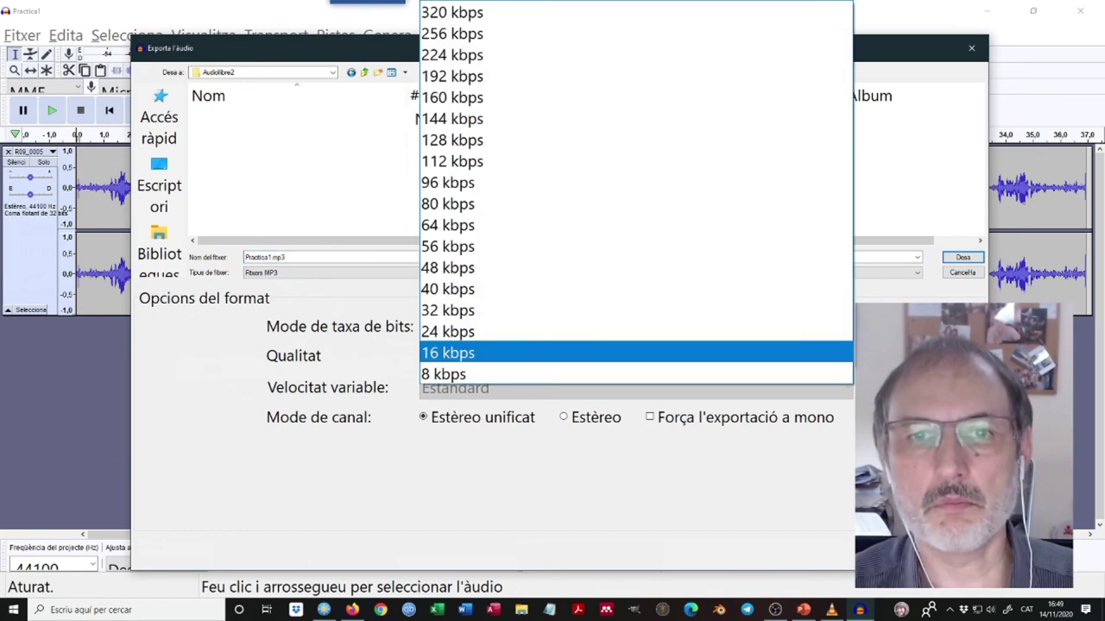
key(Escape)
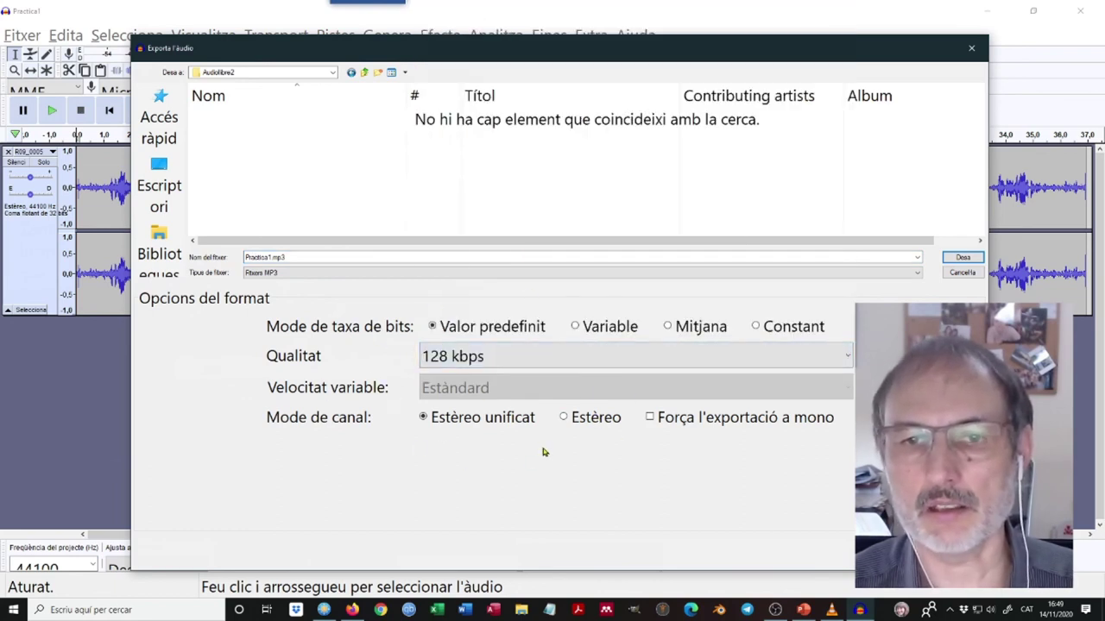
click(964, 258)
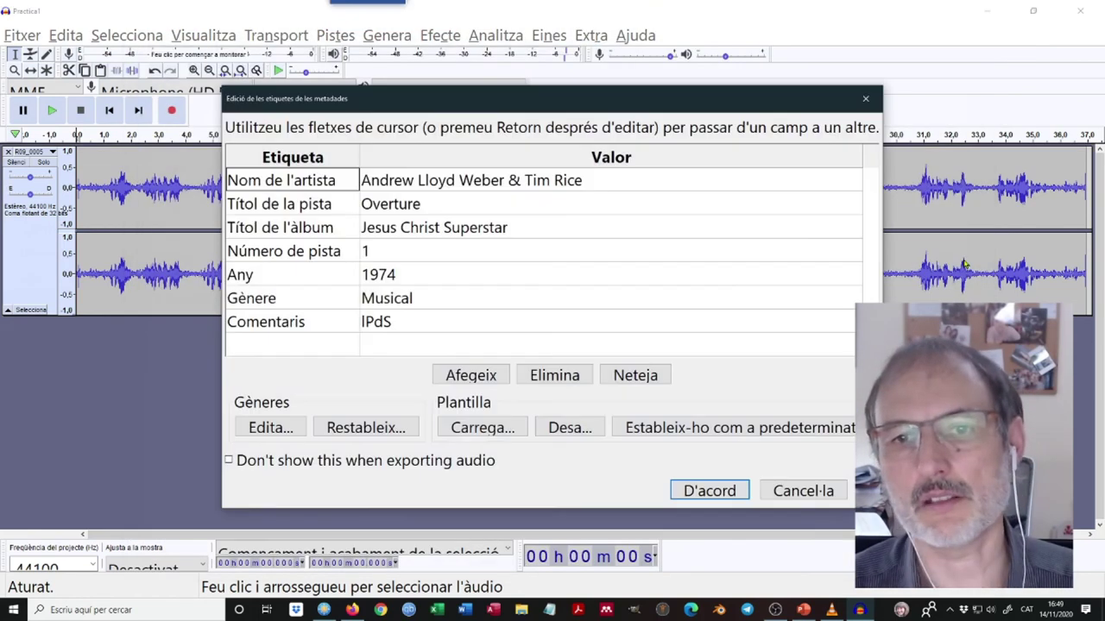